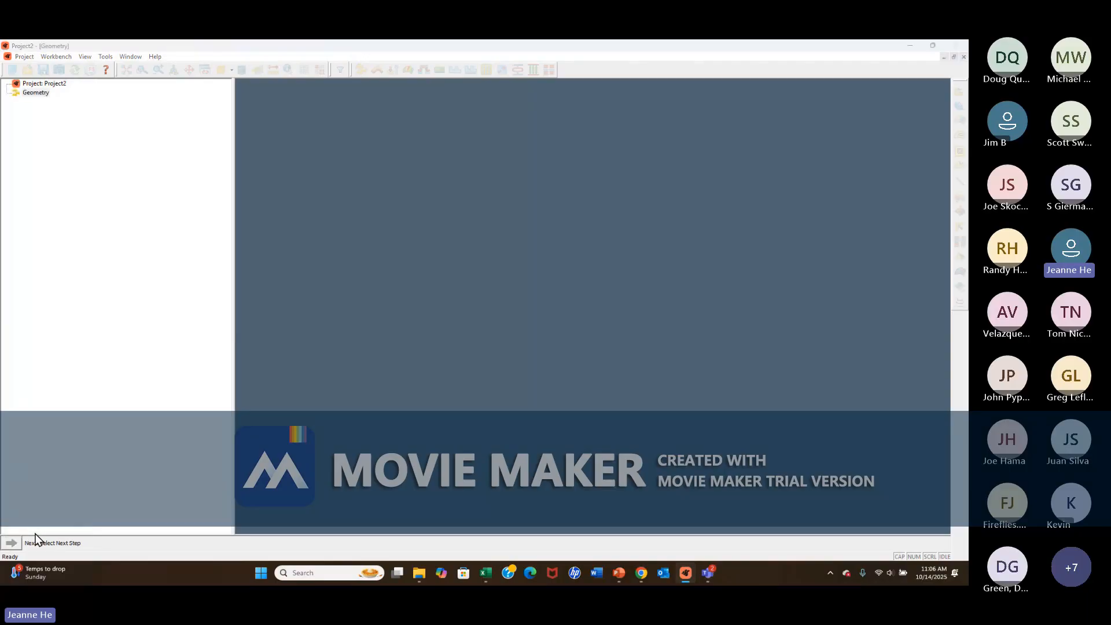
Import the 1up_brkt.igs bracket and isolate its Geometry Set 1 surfaces after checking Geometry Sets 2 and 3.
click(316, 185)
click(569, 316)
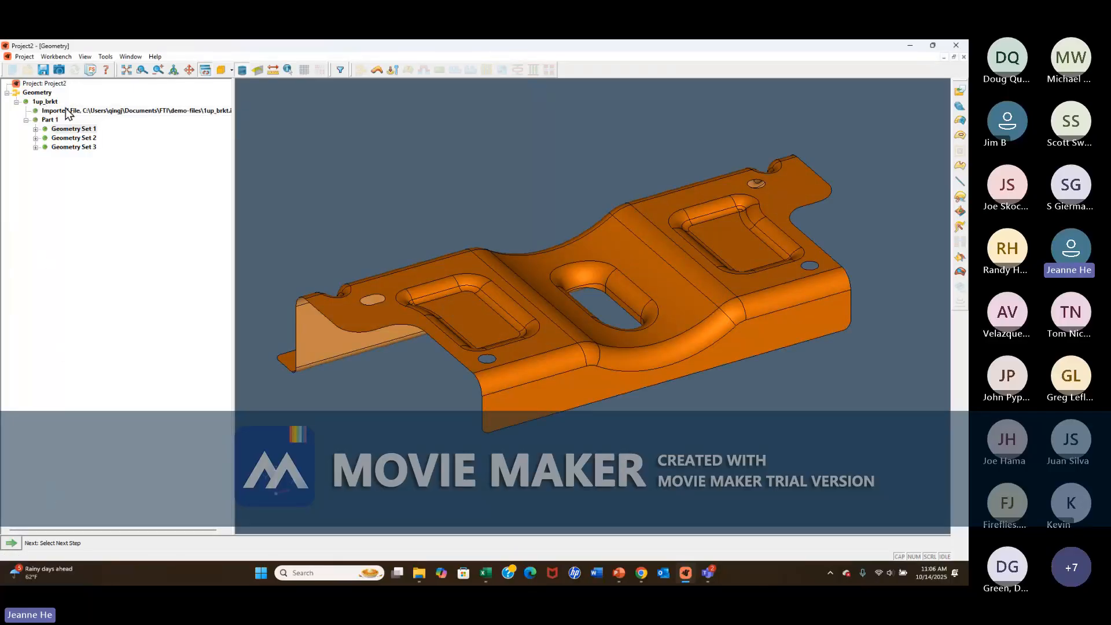
click(74, 139)
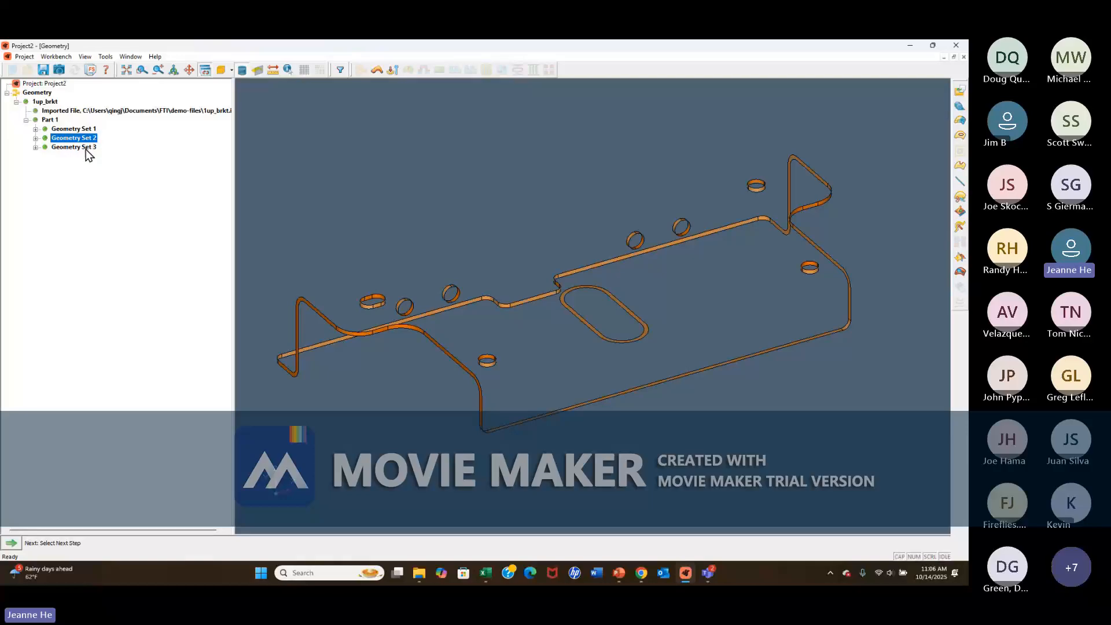
click(85, 147)
click(81, 128)
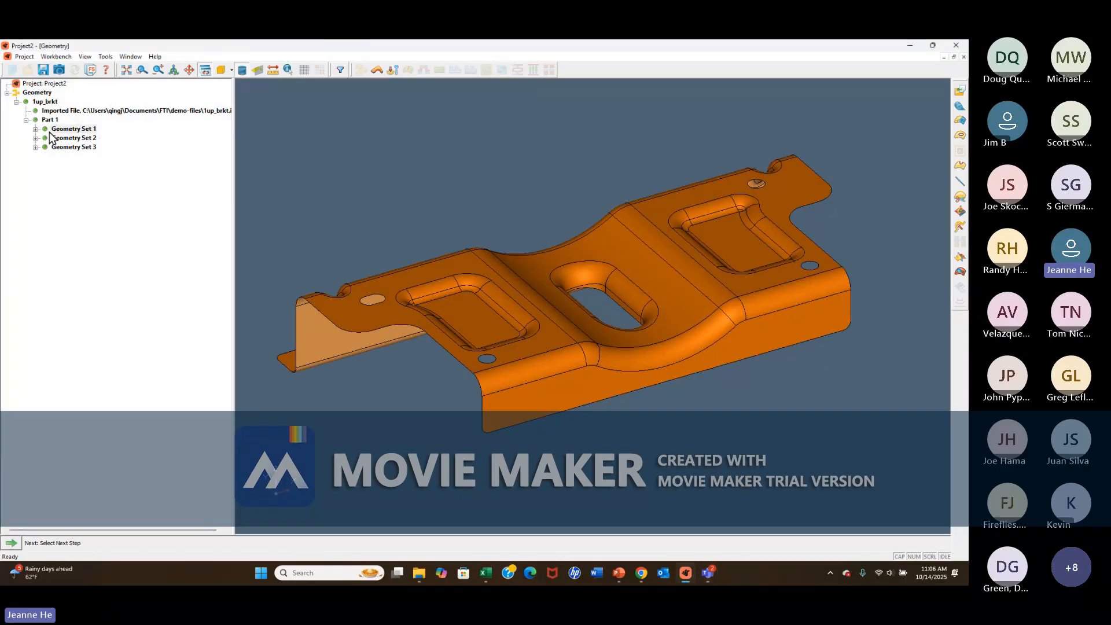
Define the bracket's material type as CRCQ, keeping the detected material thickness.
click(17, 545)
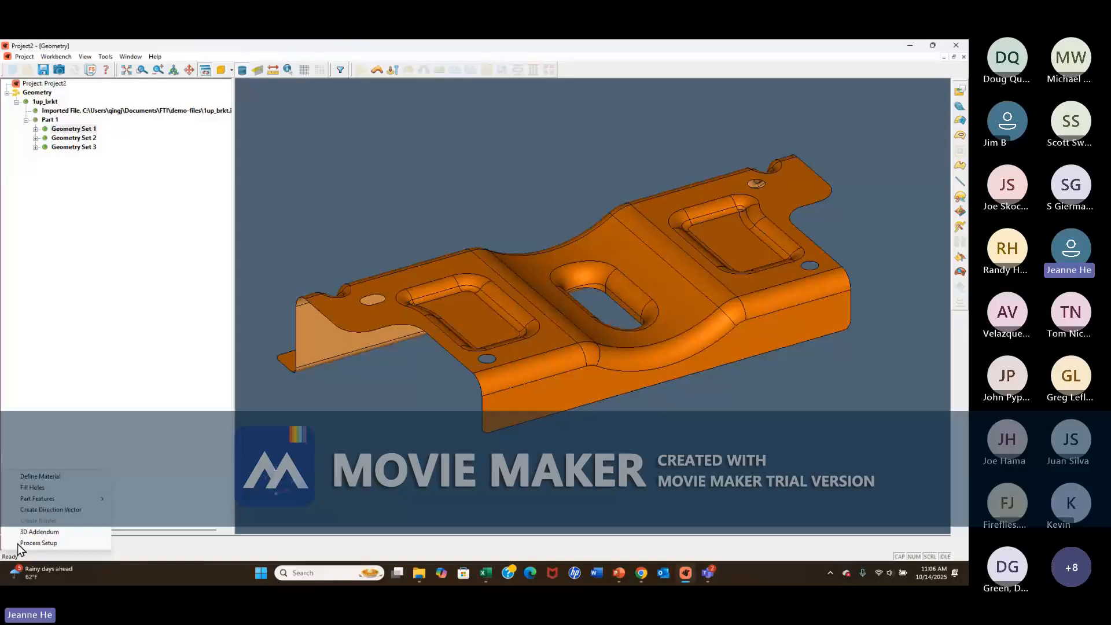
click(41, 477)
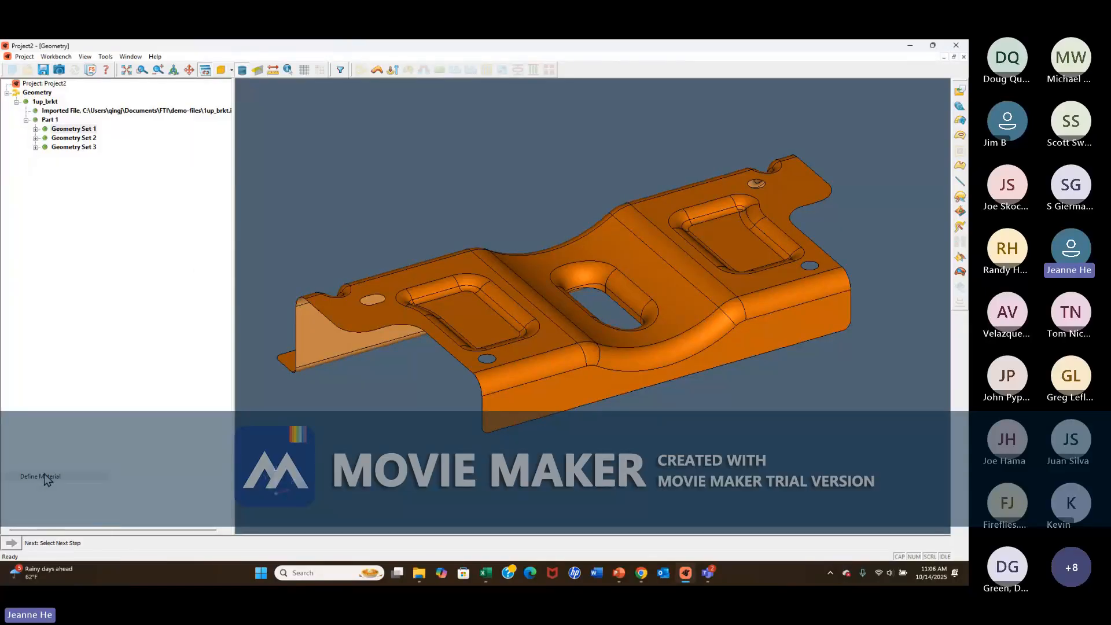
click(314, 154)
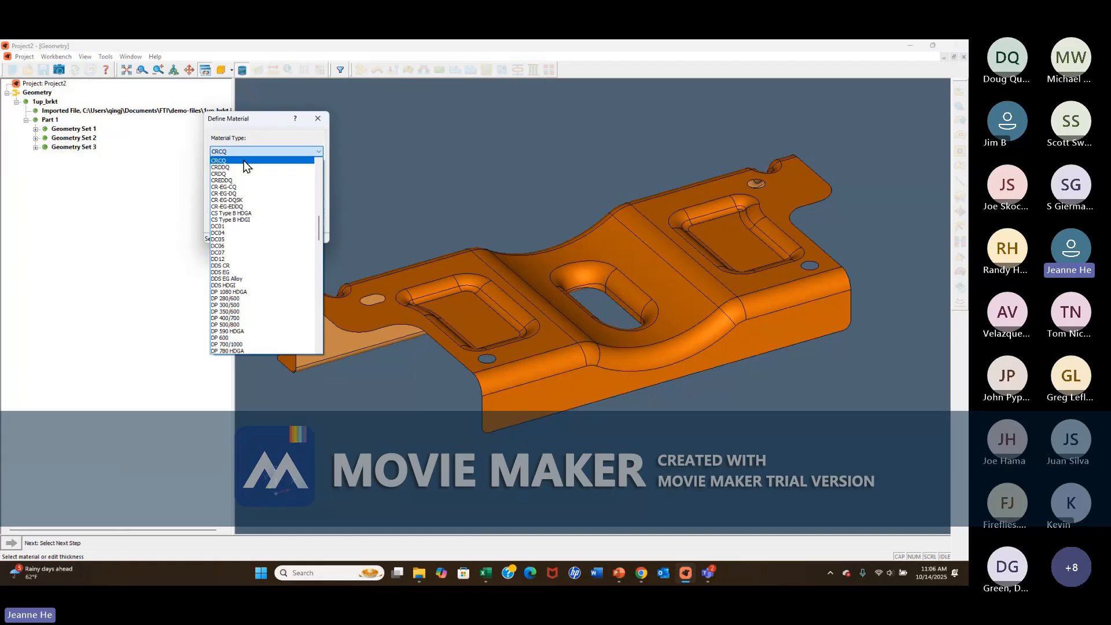
click(244, 161)
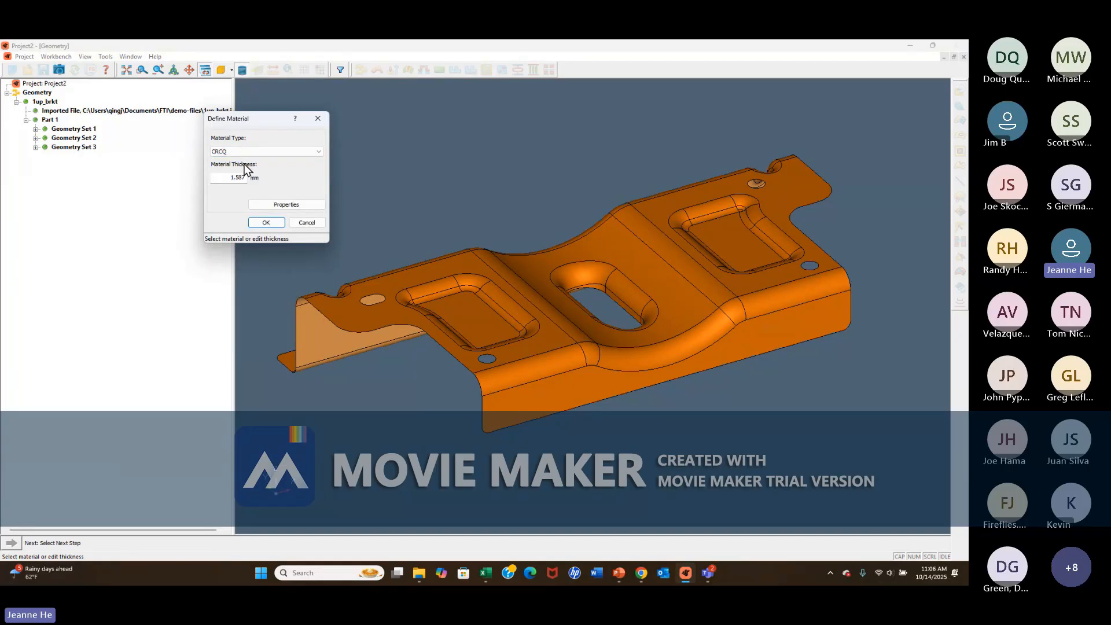
click(265, 223)
Fill all holes in the bracket surfaces.
click(12, 543)
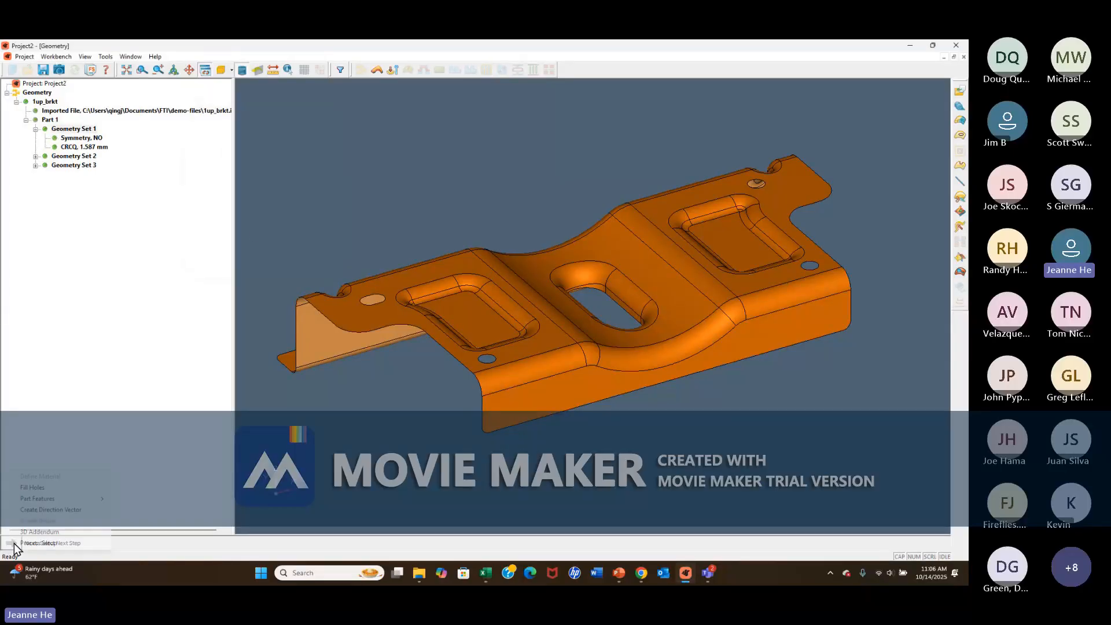
click(57, 489)
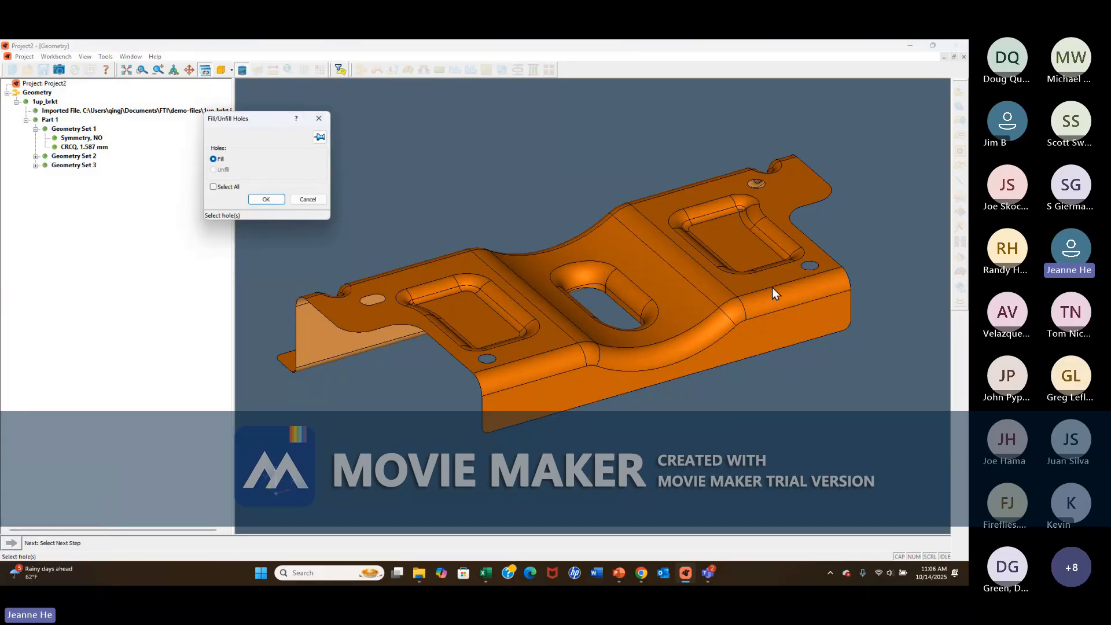
click(214, 186)
click(263, 200)
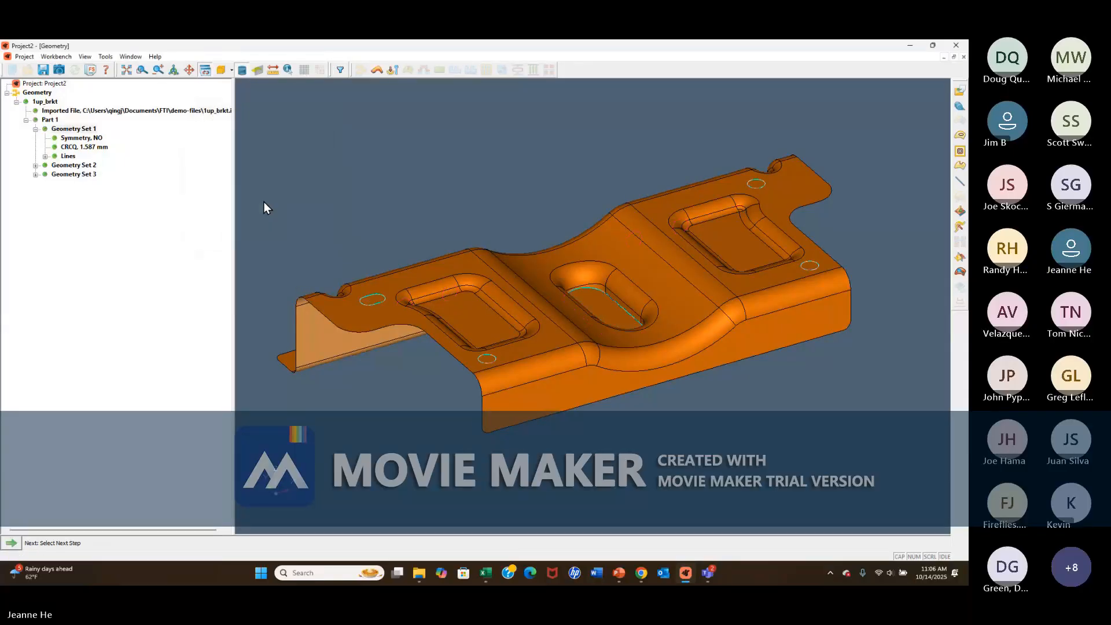
Generate the part features for all types: extrusions, embossments, flanges and darts.
click(12, 544)
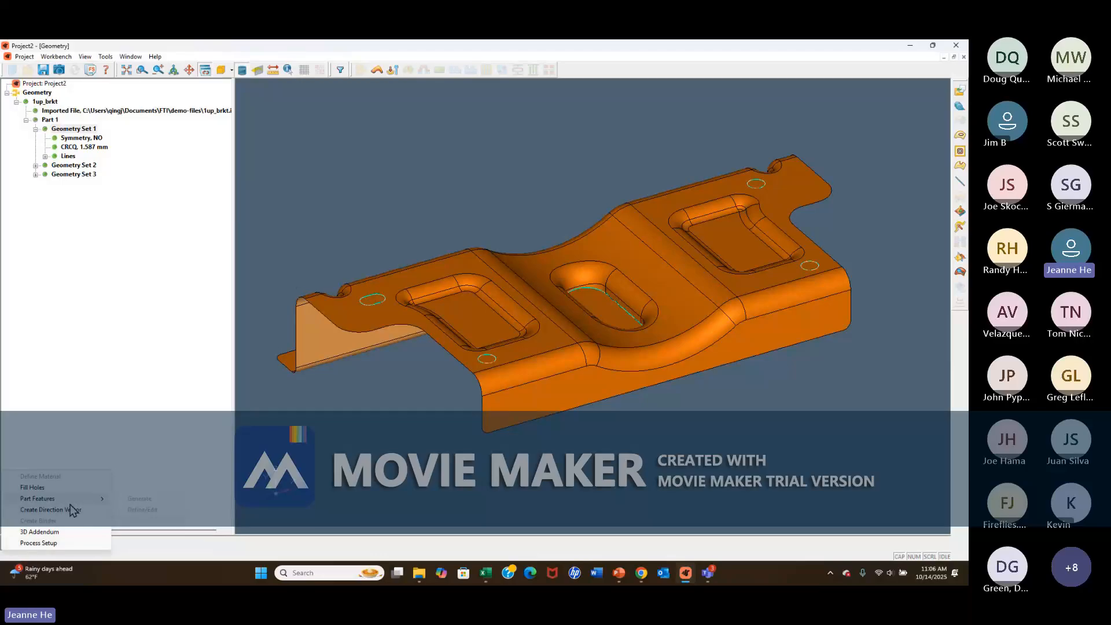
click(144, 500)
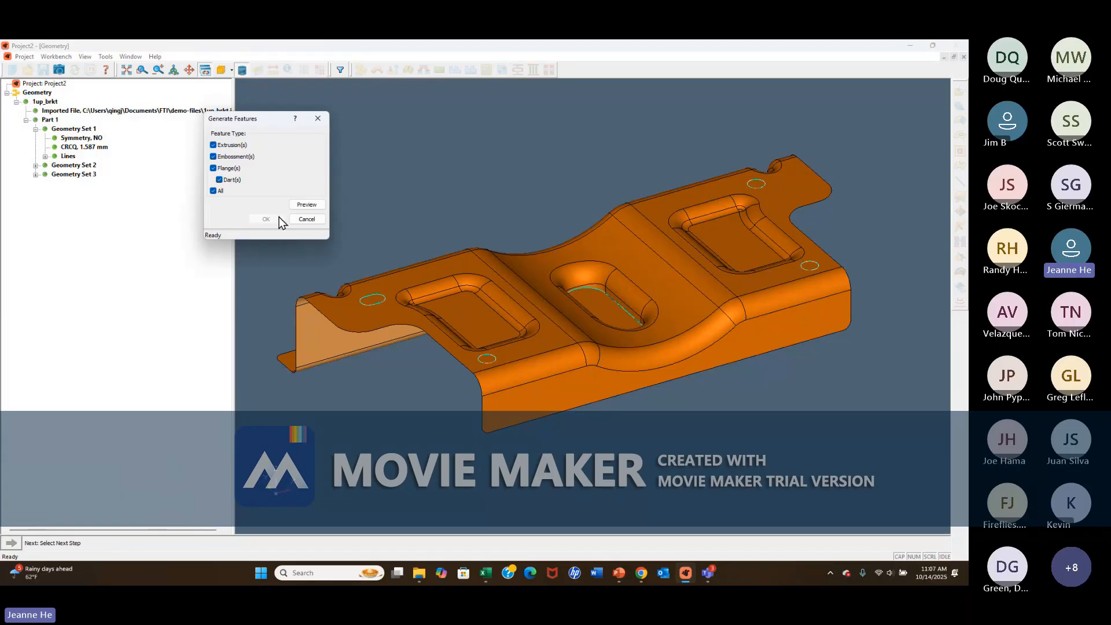
click(308, 204)
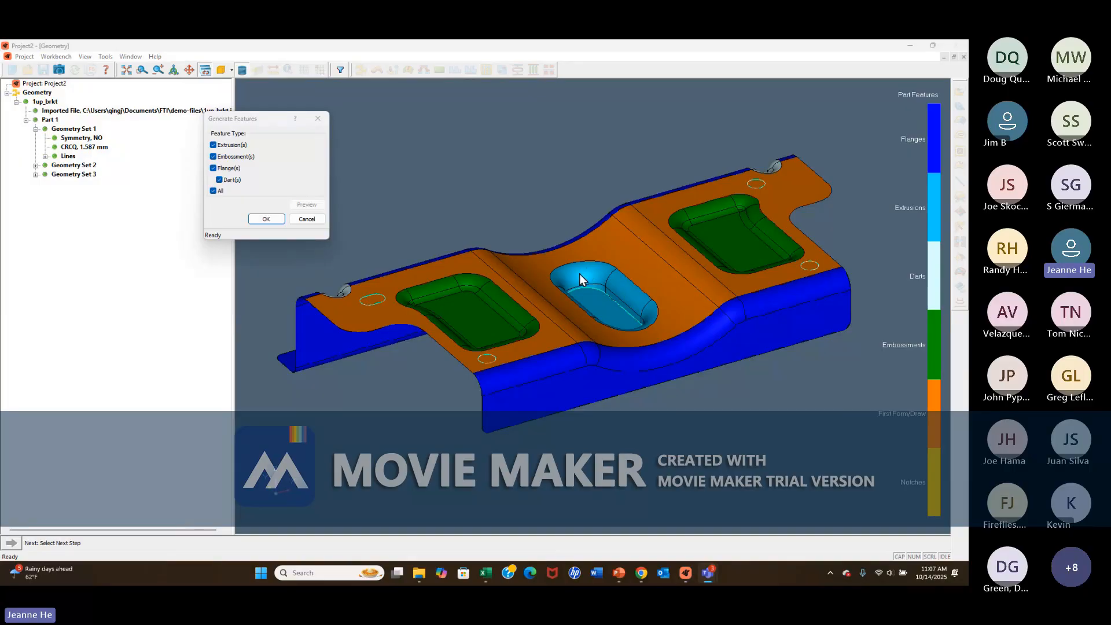
click(266, 218)
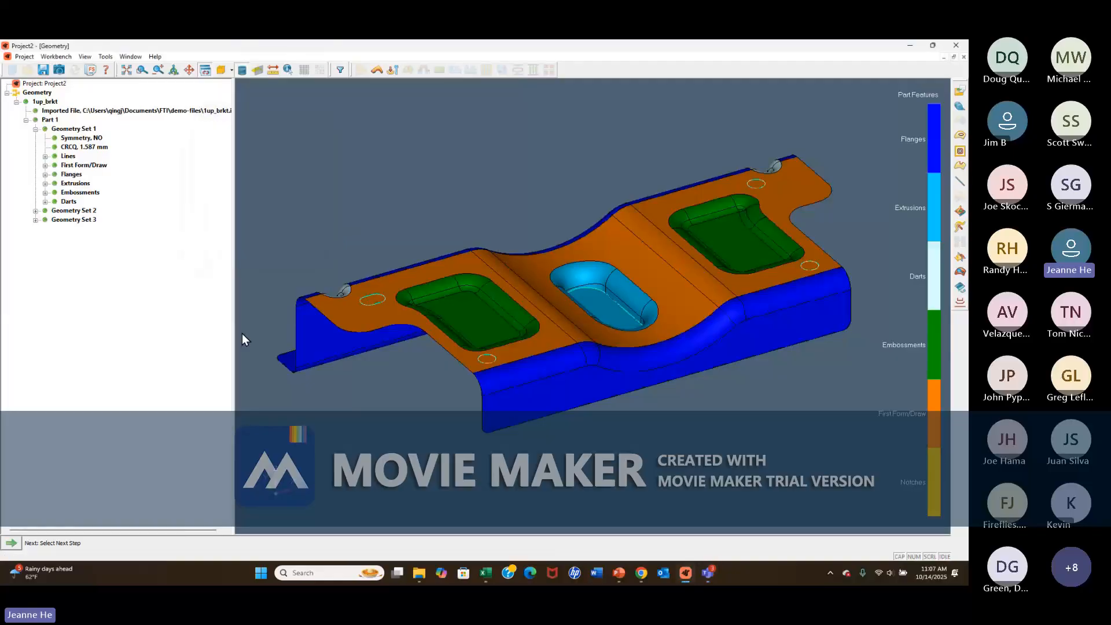
Create a direction vector normal to a picked point on the bracket's upper face and flip its direction.
click(11, 544)
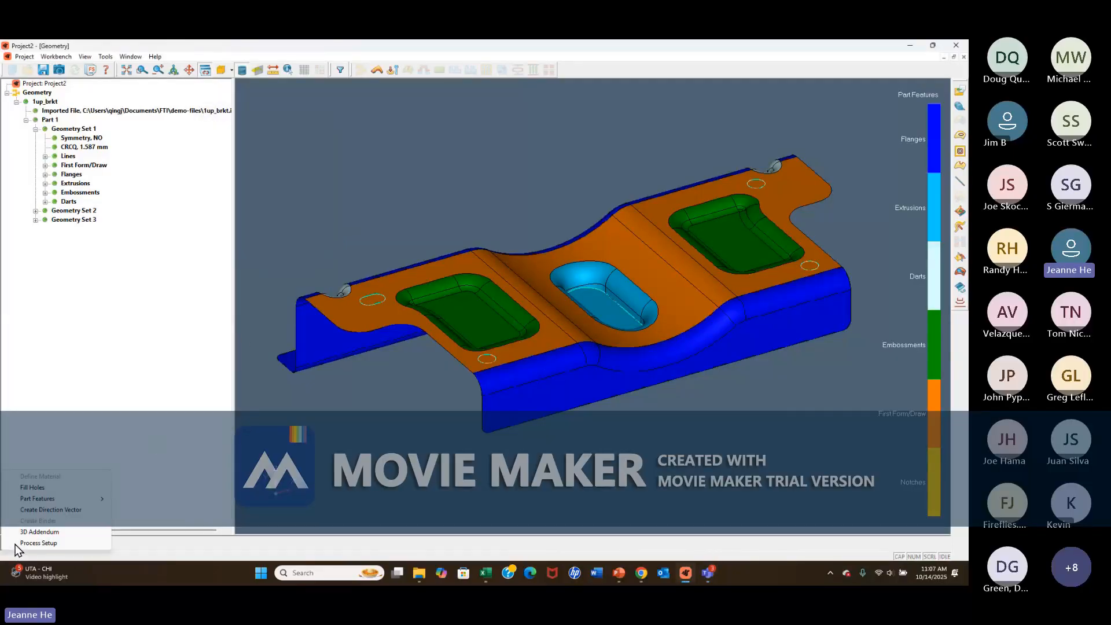
click(45, 510)
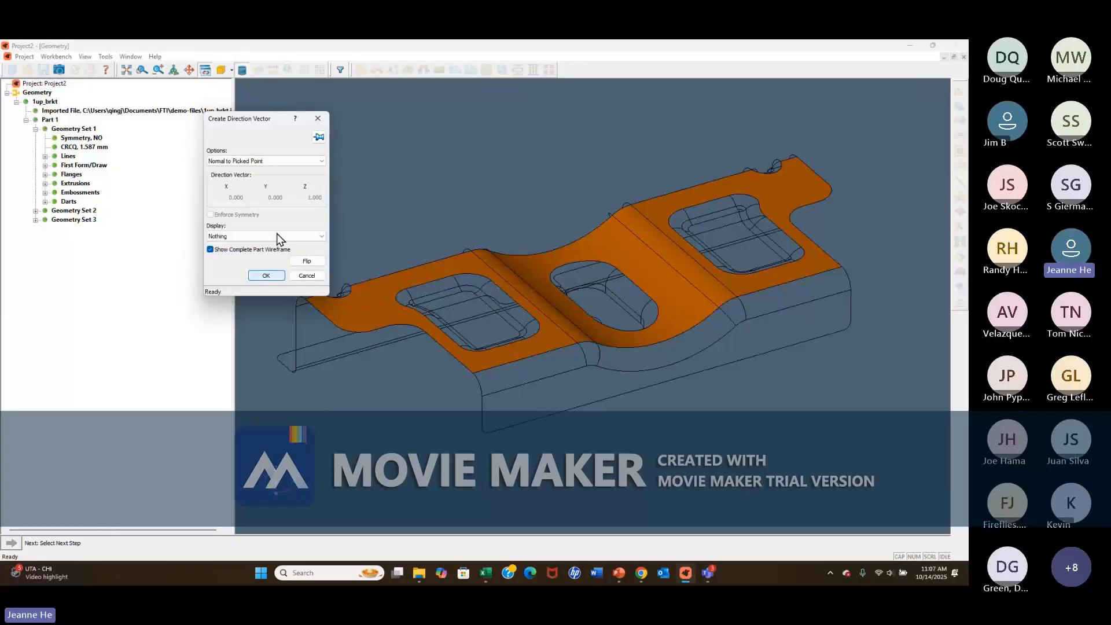
click(319, 162)
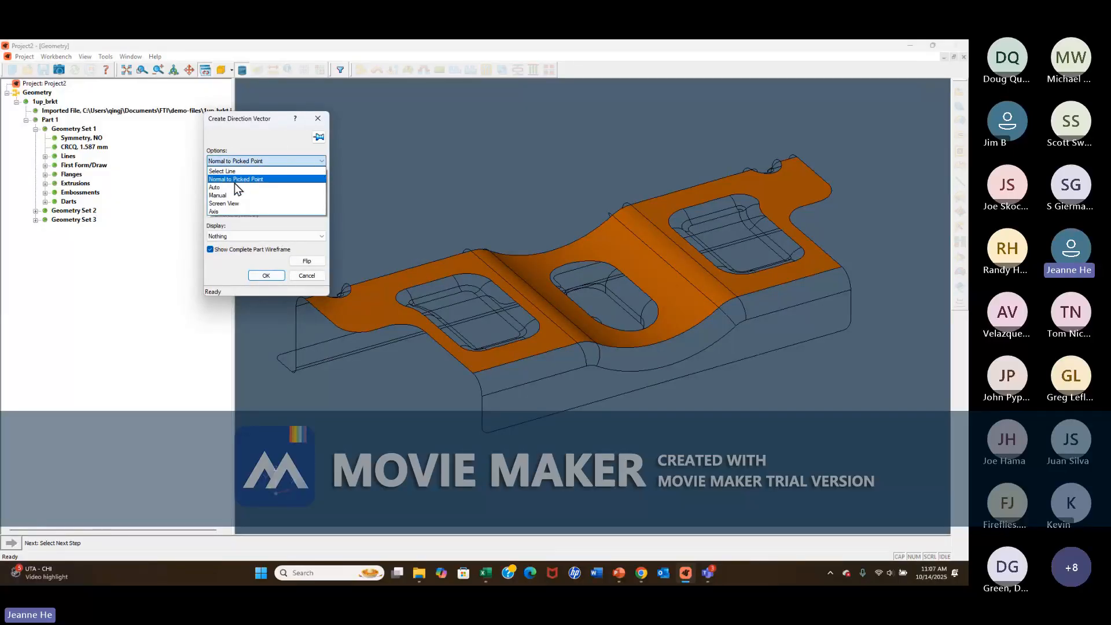
click(234, 181)
click(367, 305)
click(306, 261)
click(266, 275)
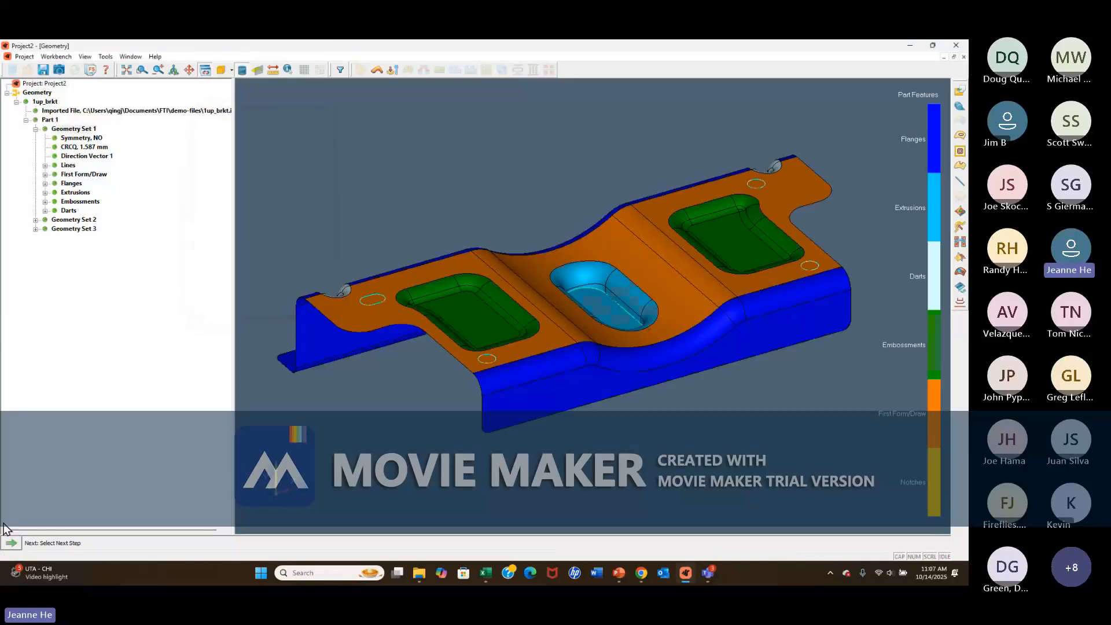
Create a process setup with the default tool mesh settings and use Direction Vector 1 as the punch direction.
click(17, 544)
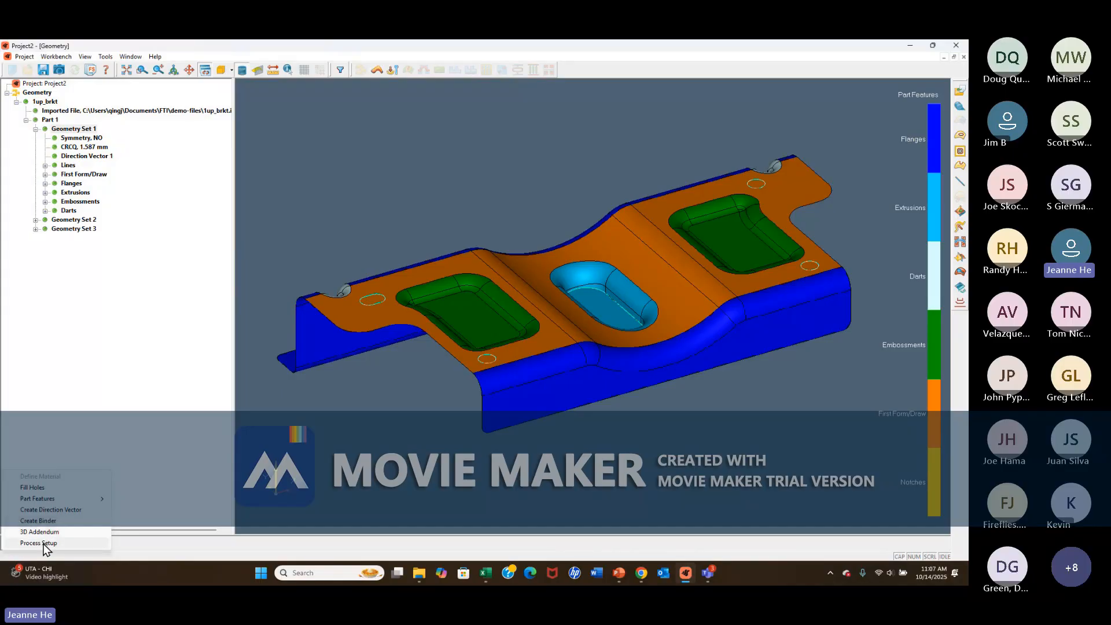
click(44, 543)
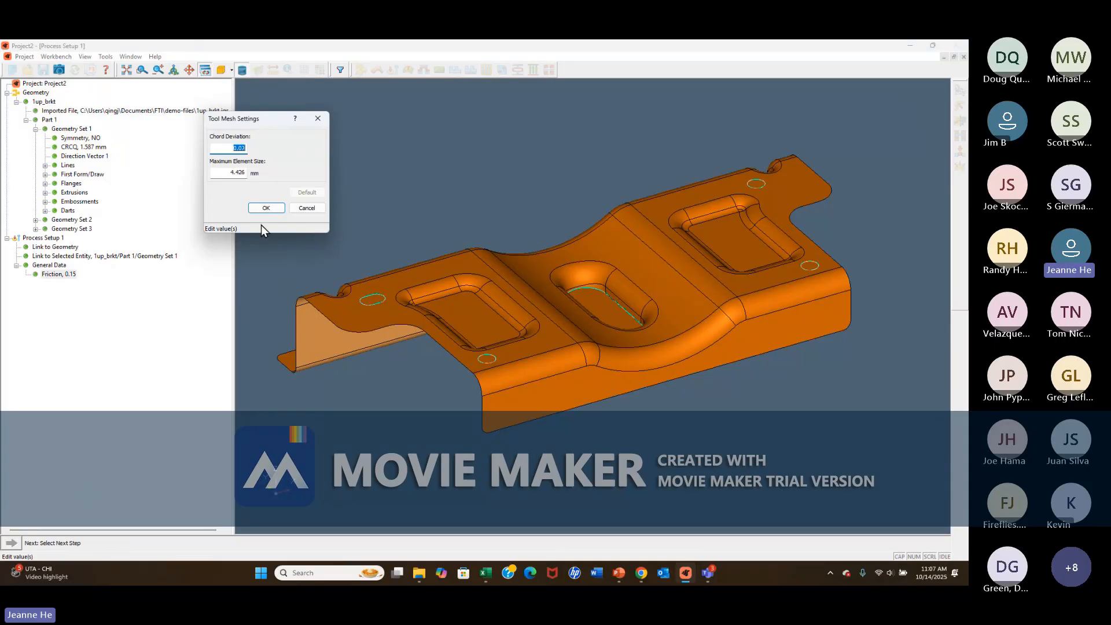
click(264, 209)
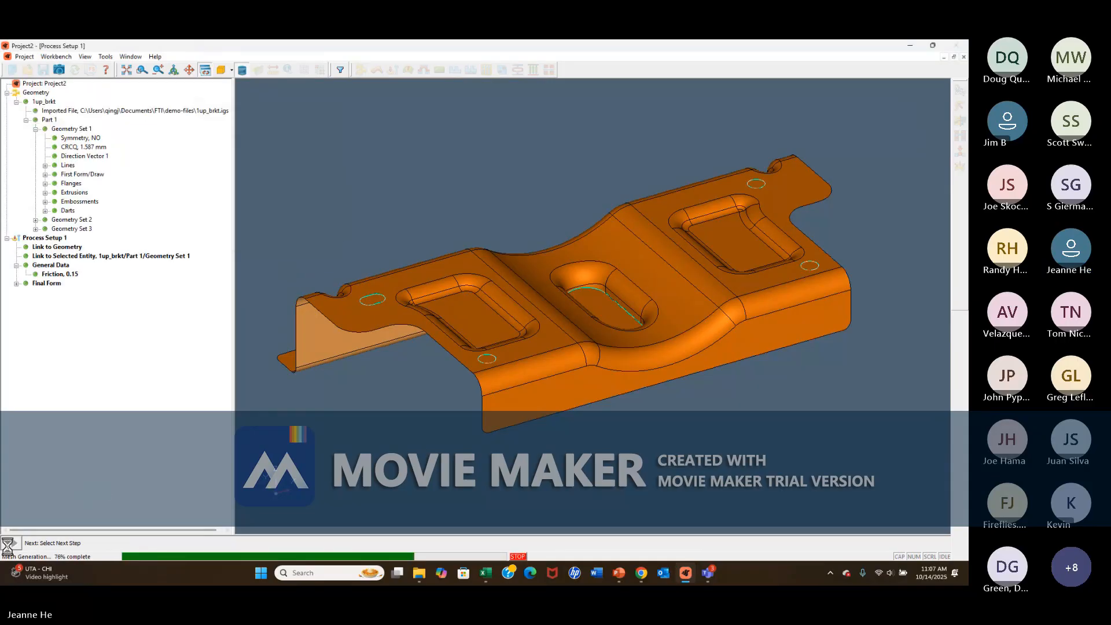
click(10, 545)
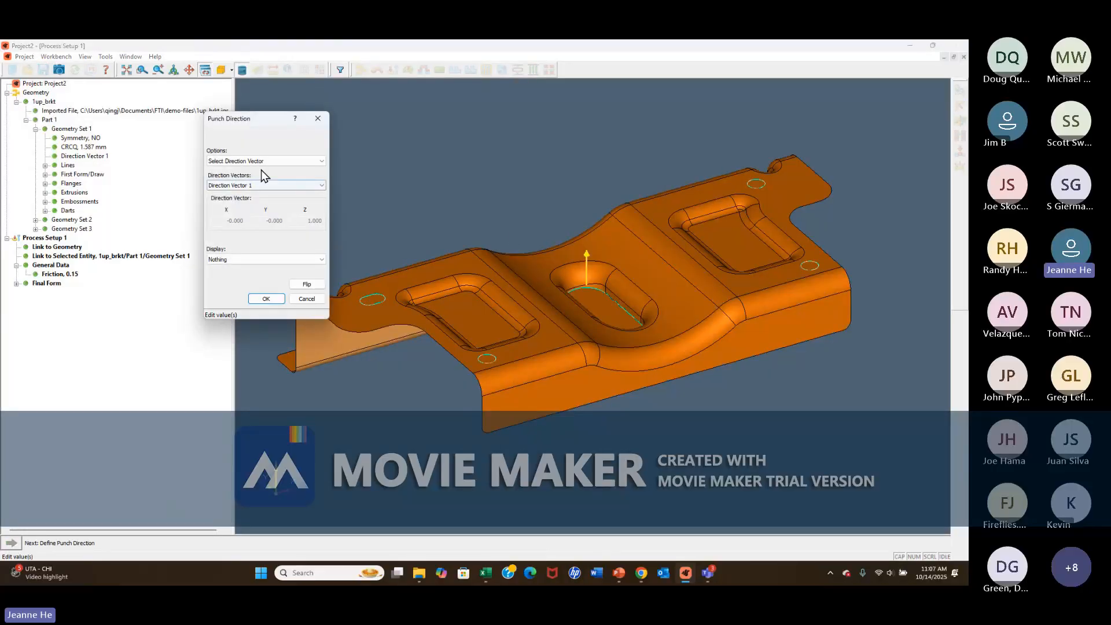
click(265, 301)
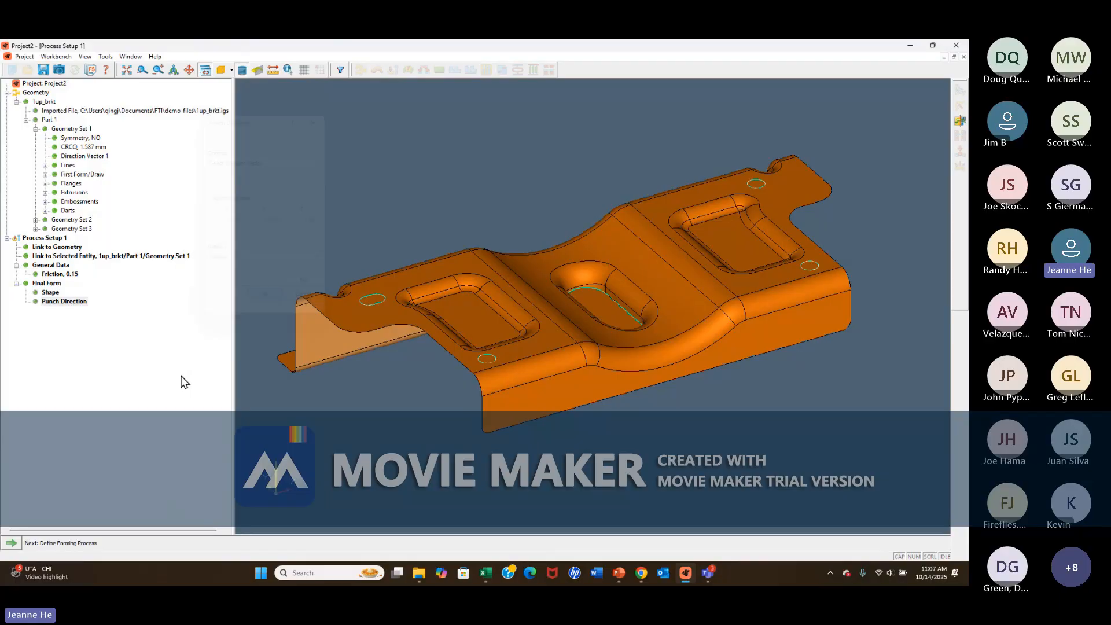
Set the forming process option to Auto and solve the forming.
click(16, 545)
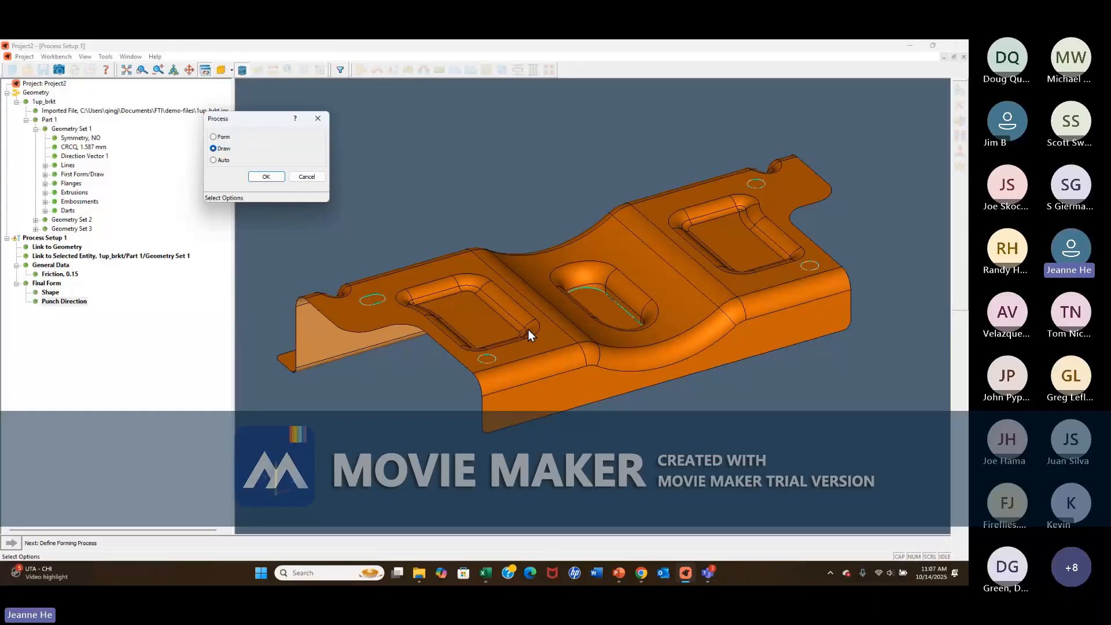
click(213, 160)
click(266, 177)
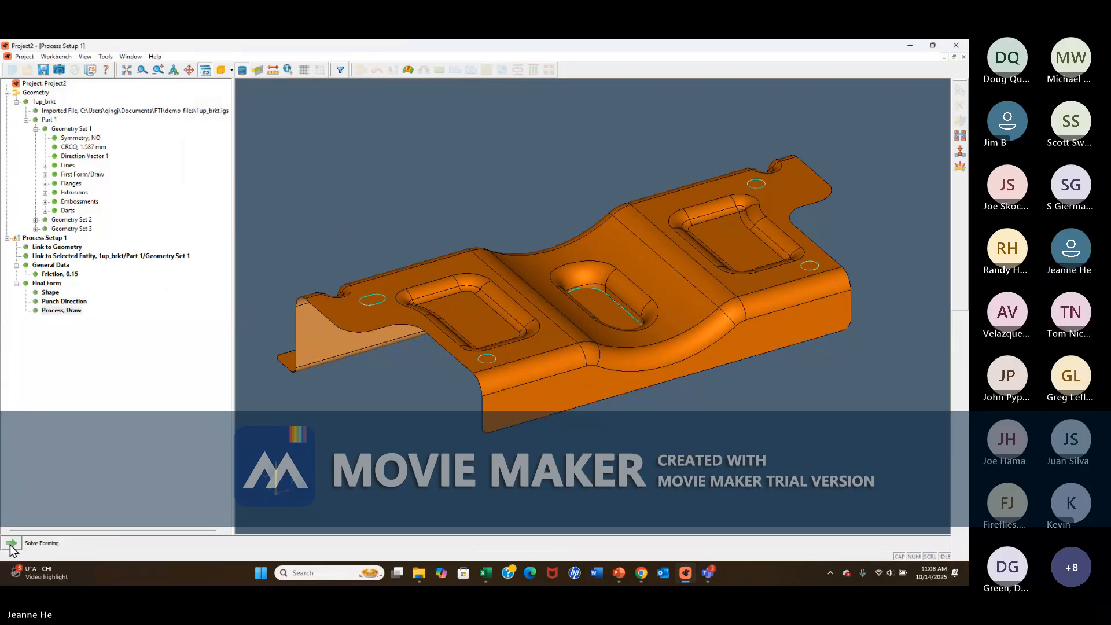
click(10, 544)
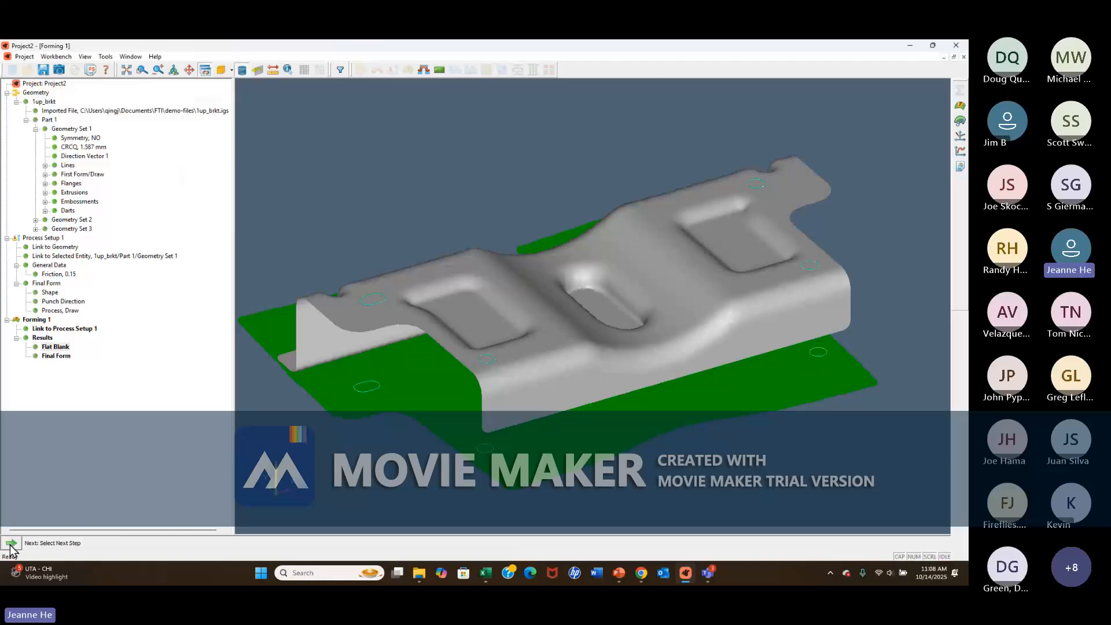
Compare the flat blank with the final form in a plan view and create a blank definition from the forming result.
click(231, 70)
click(242, 211)
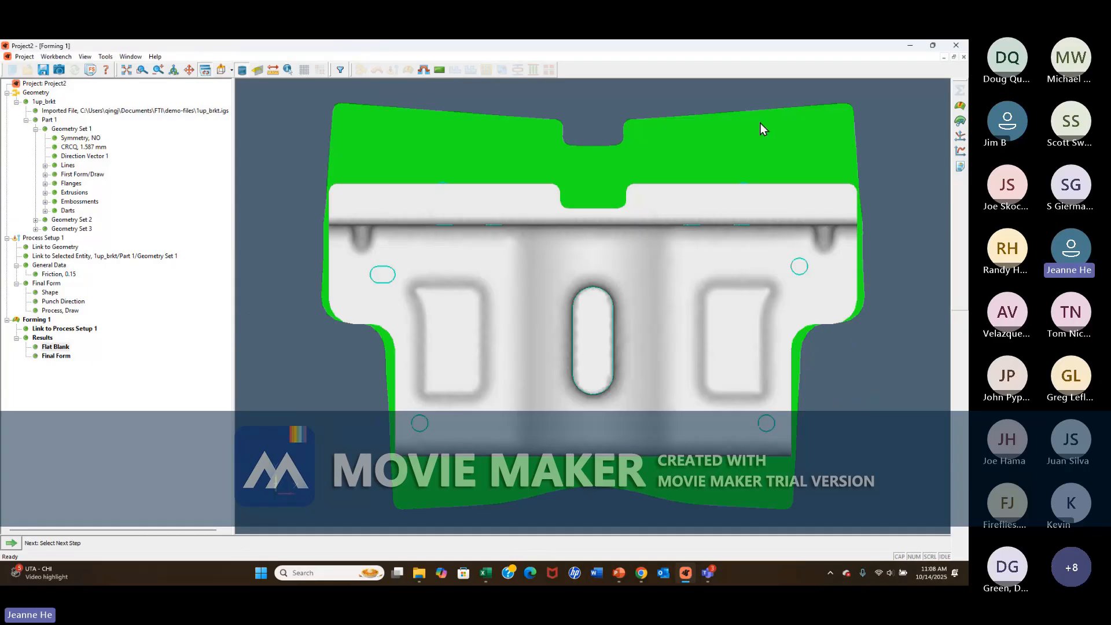
click(19, 544)
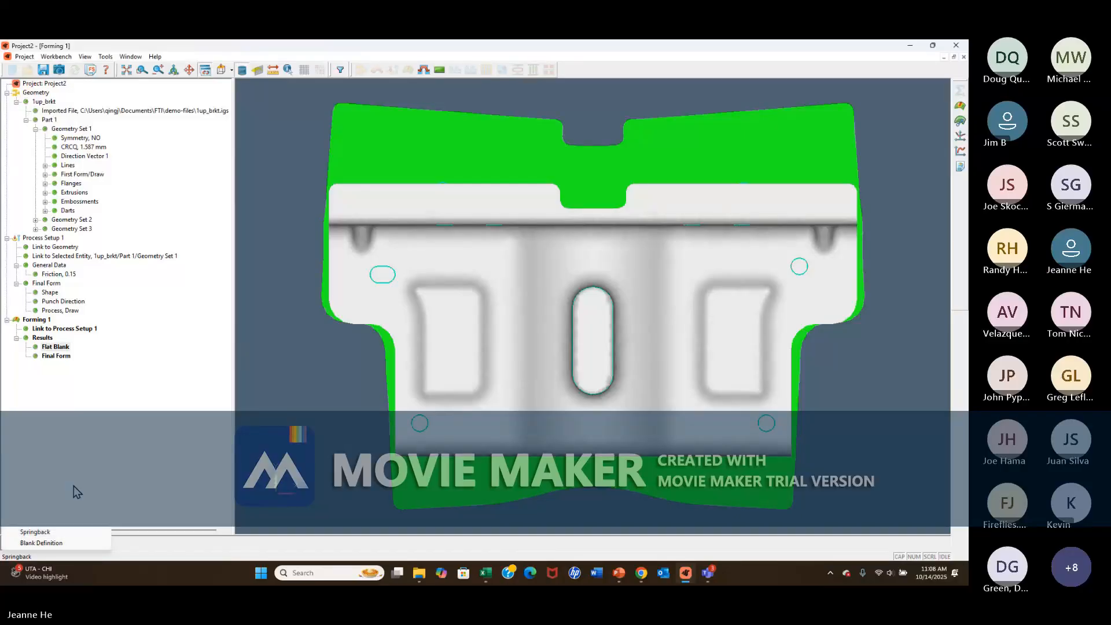
click(36, 544)
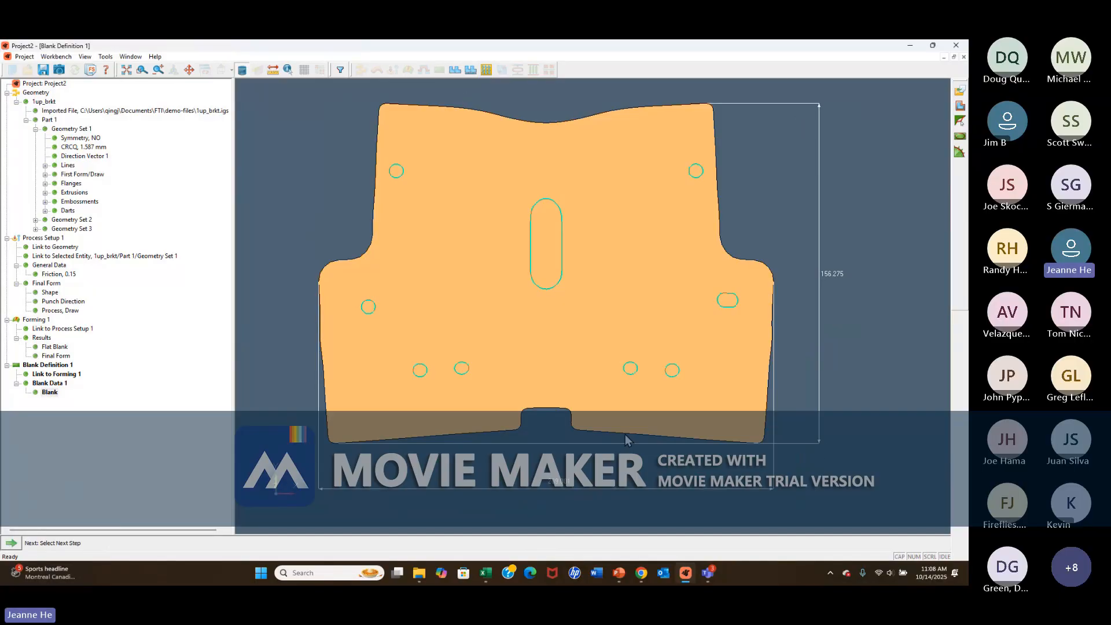
Start a progressive nesting for the blank and place the die plane at 34.925 mm by picking a point on the bracket.
click(16, 545)
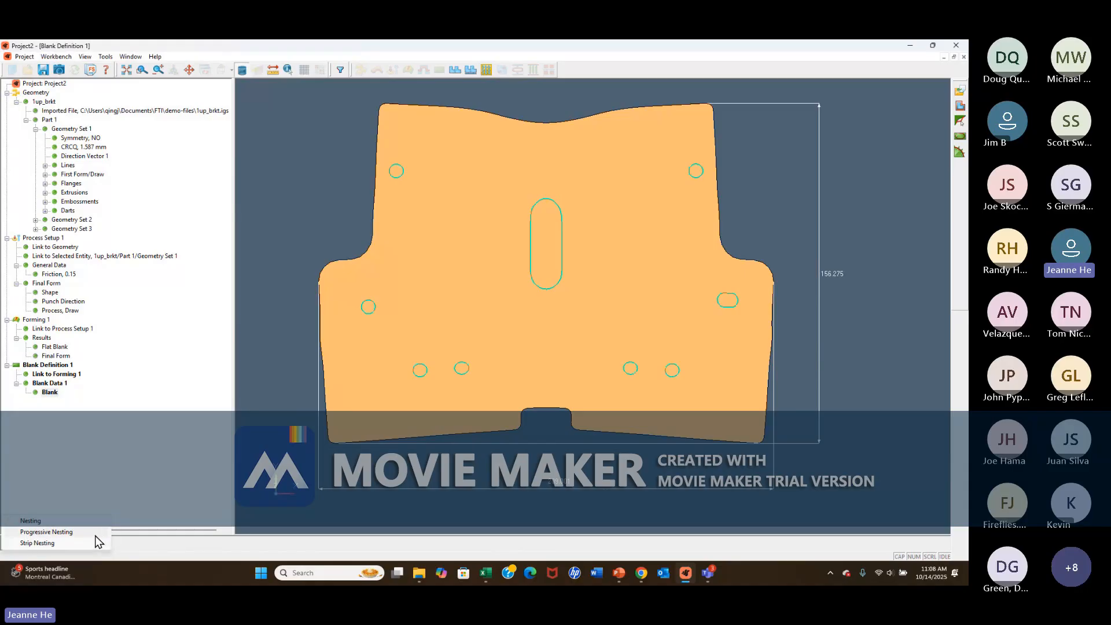
click(37, 533)
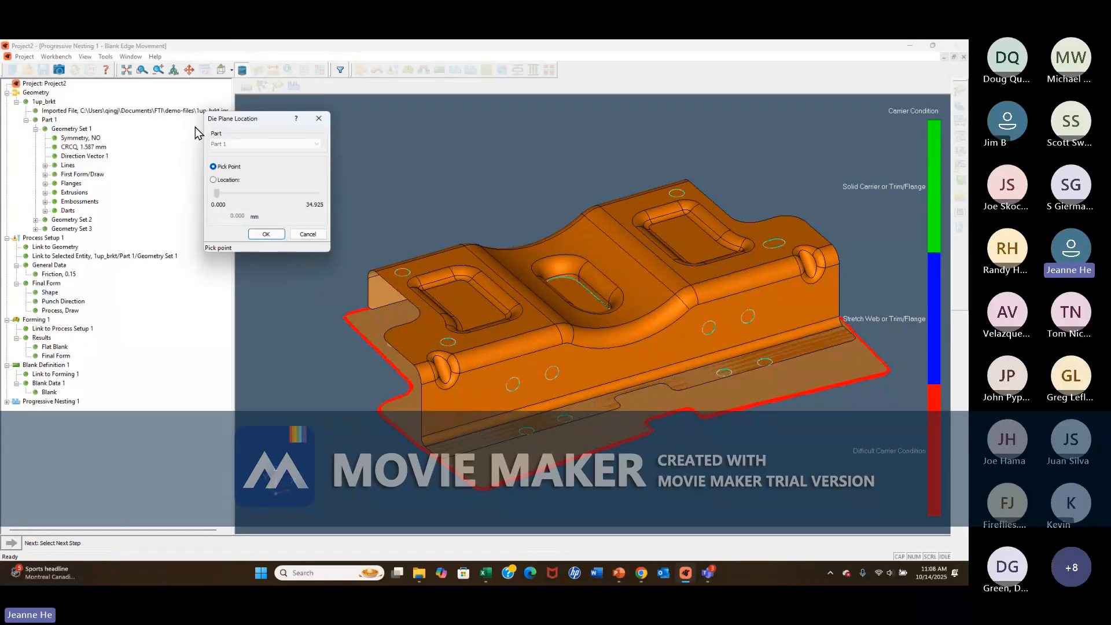
click(518, 328)
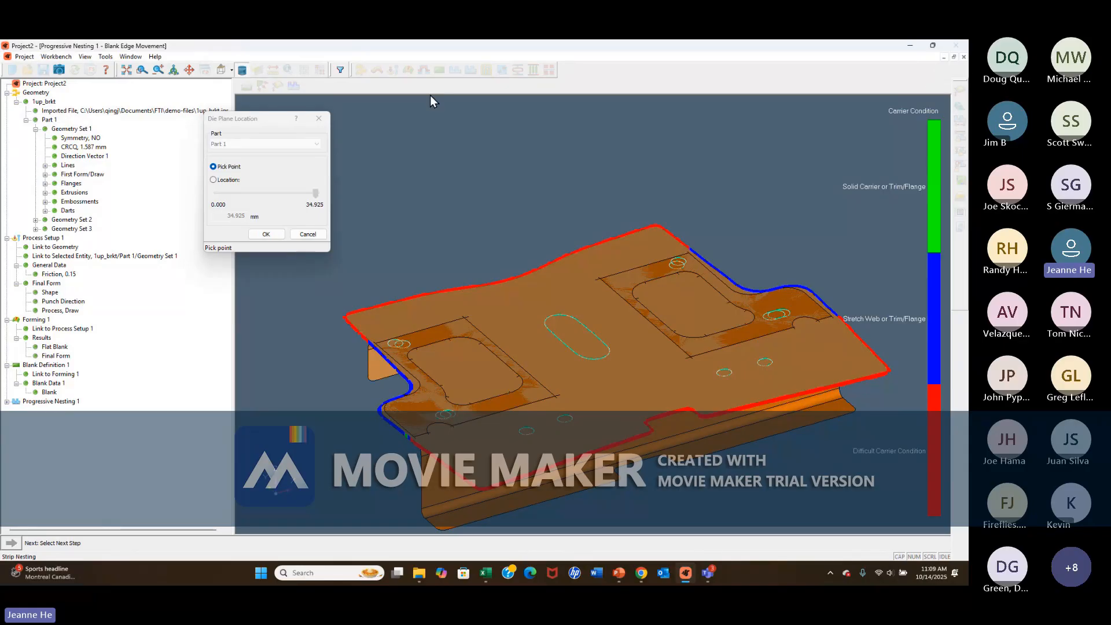
click(263, 228)
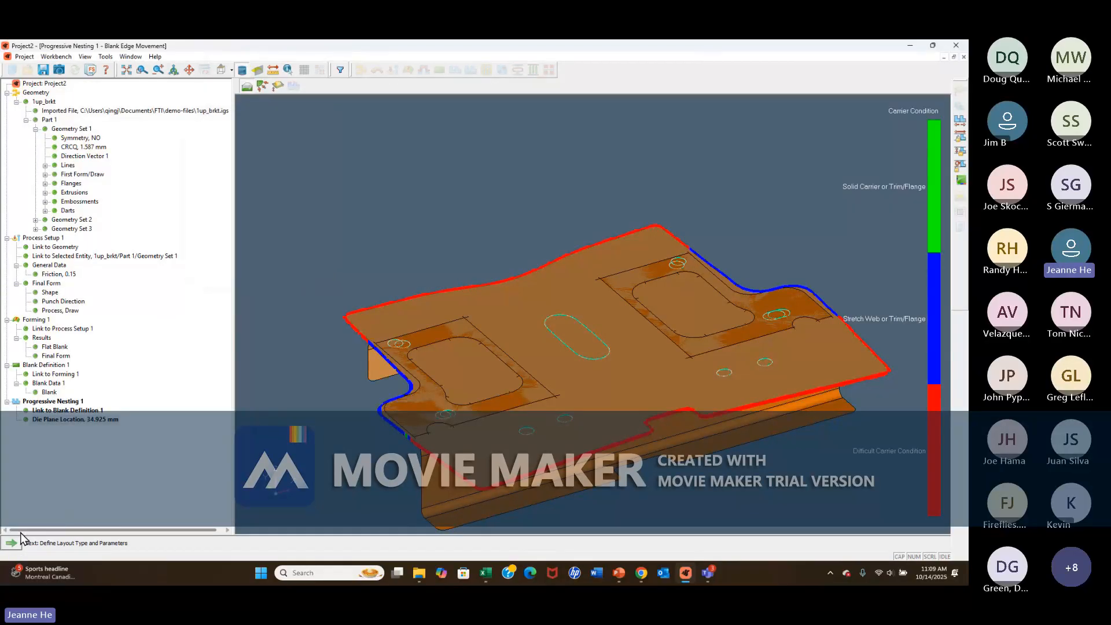
Define the layout as One Up Double Side Carrier with the default spacing parameters and generate the progressive nesting.
click(12, 543)
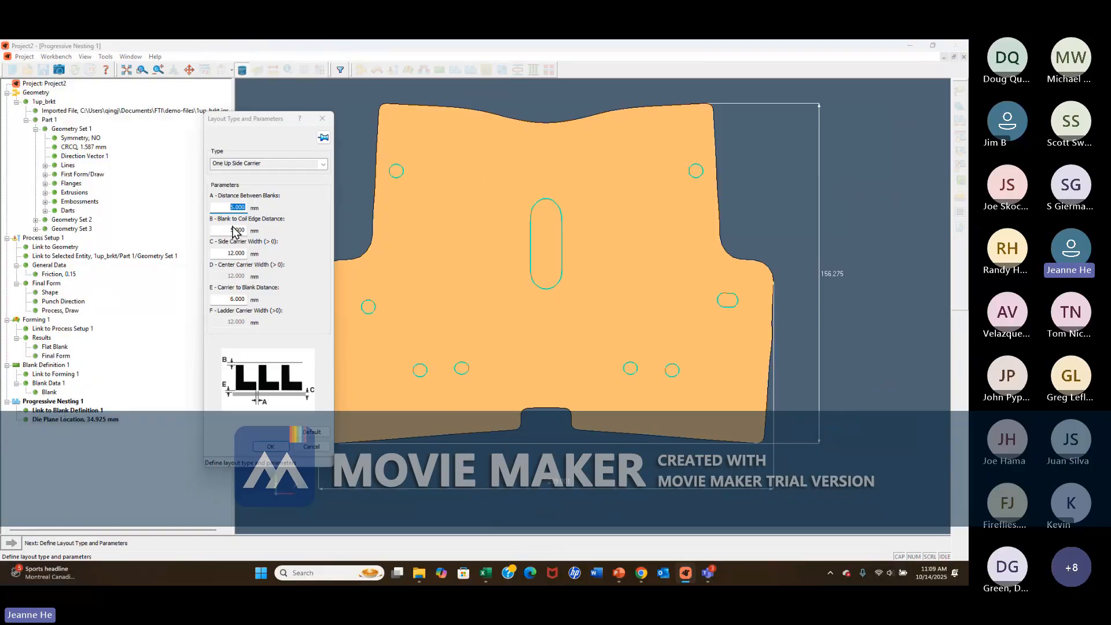
click(323, 166)
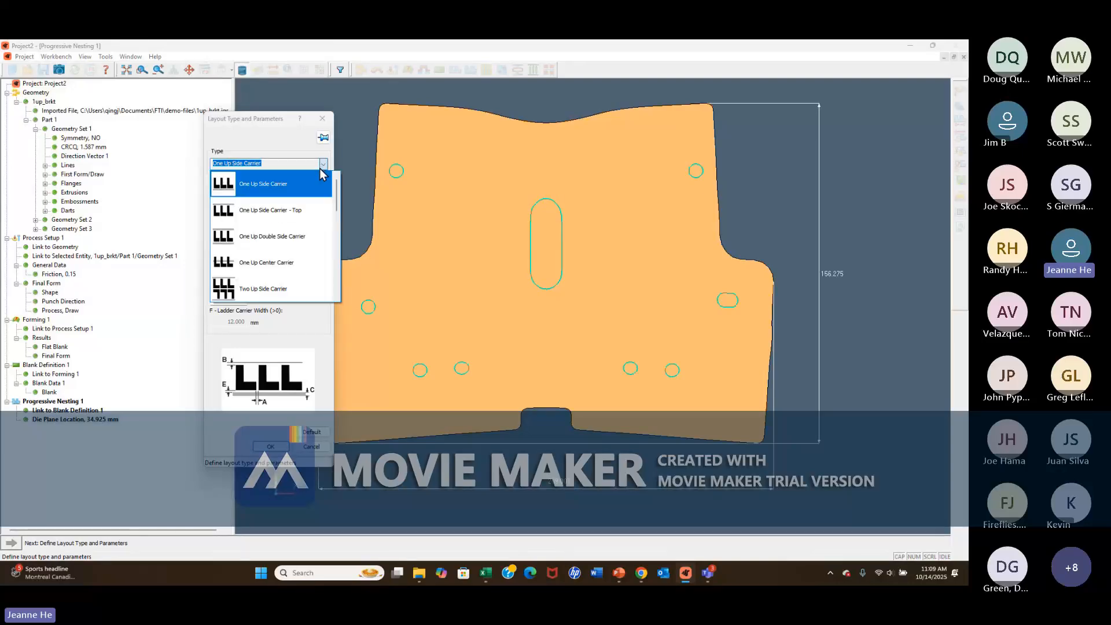
click(264, 238)
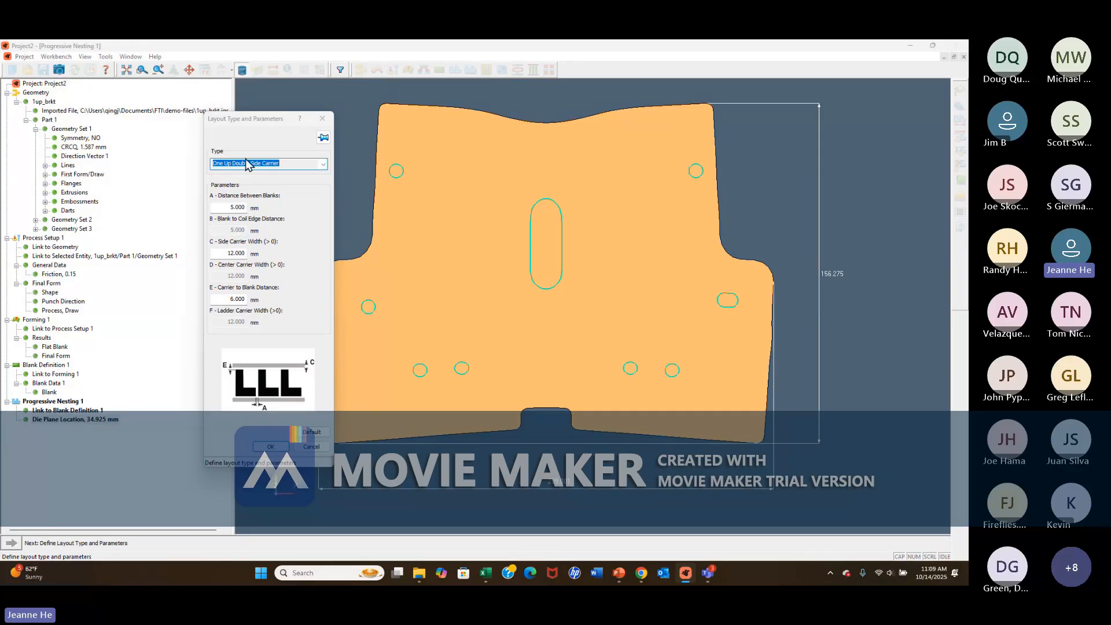
click(277, 448)
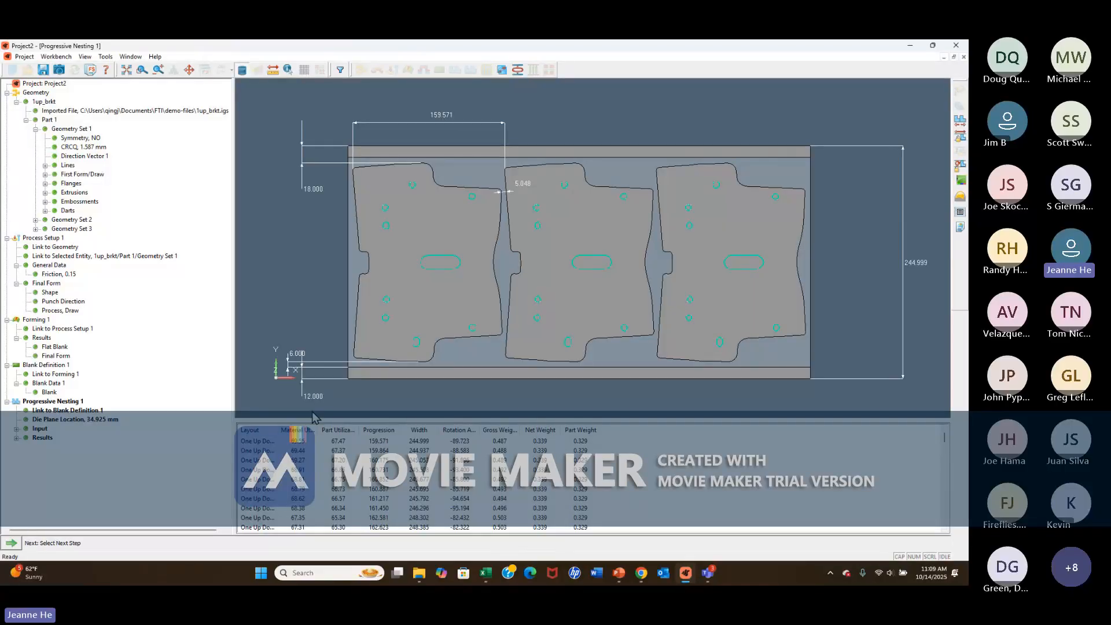
Create a stretch web setup from the nesting layout and display the carrier condition along the blank edges.
click(19, 545)
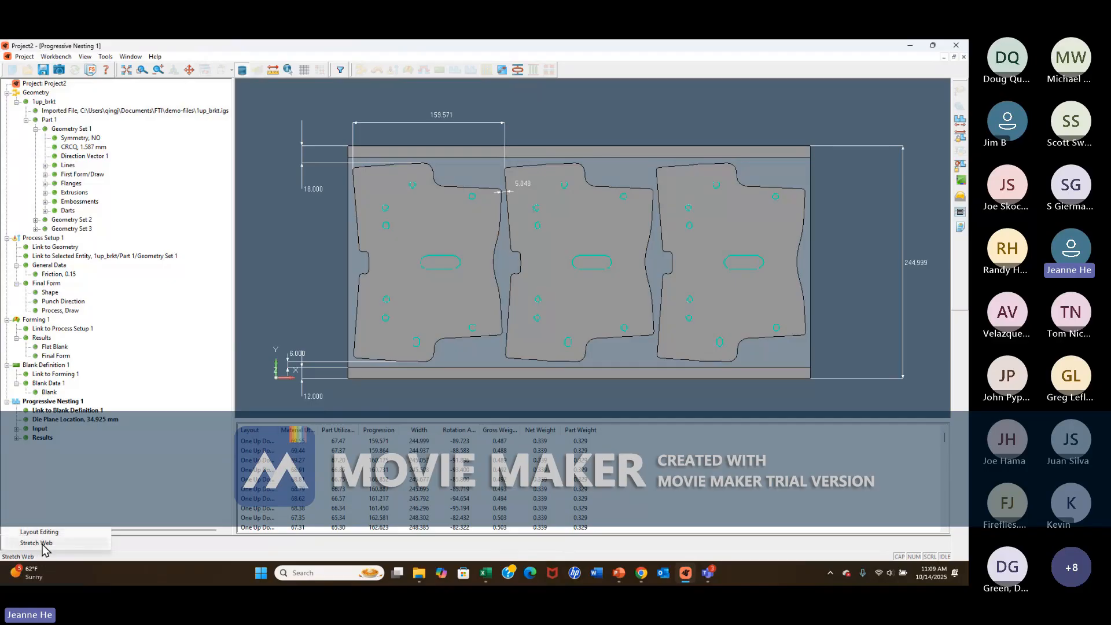
click(43, 544)
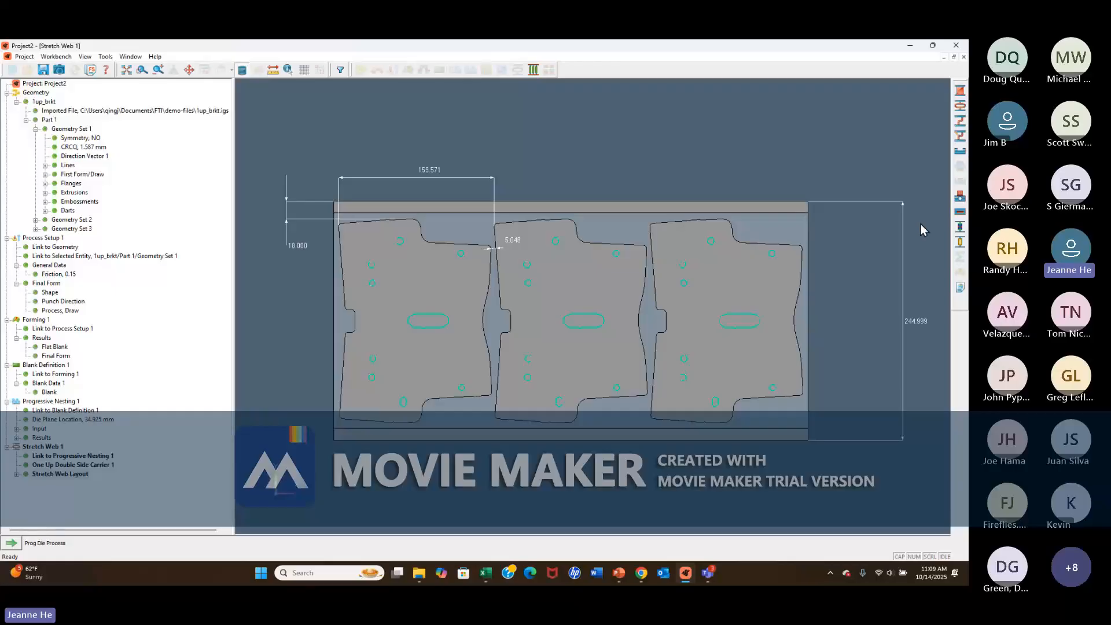
click(961, 230)
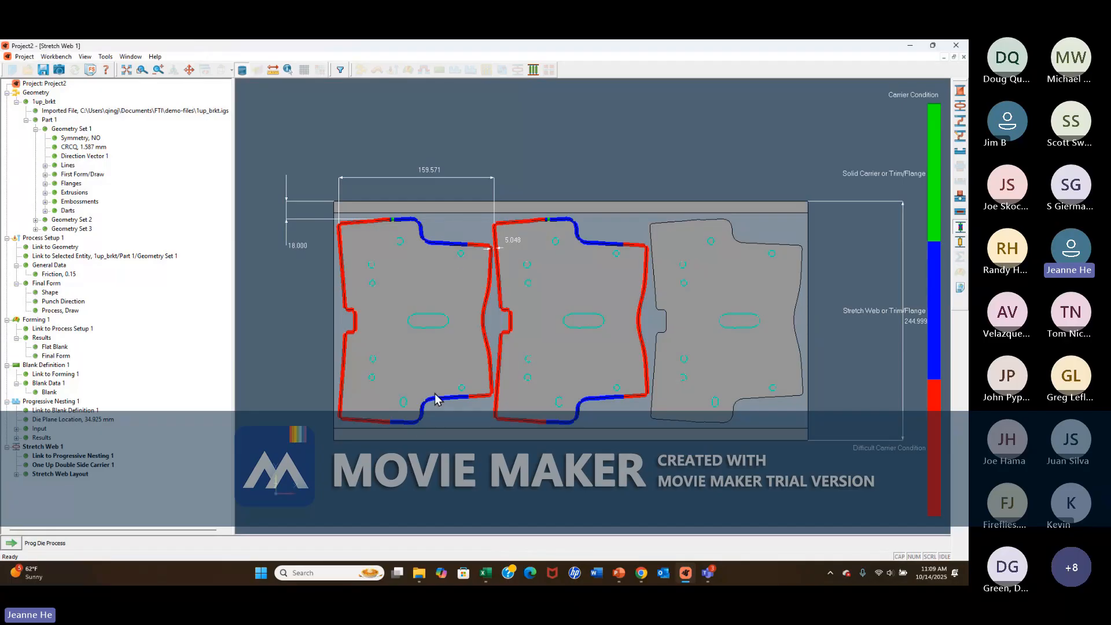
Add symmetric solid webs 40 mm wide with 3 mm trim clearance between the carriers and the stepped blank edges.
click(961, 92)
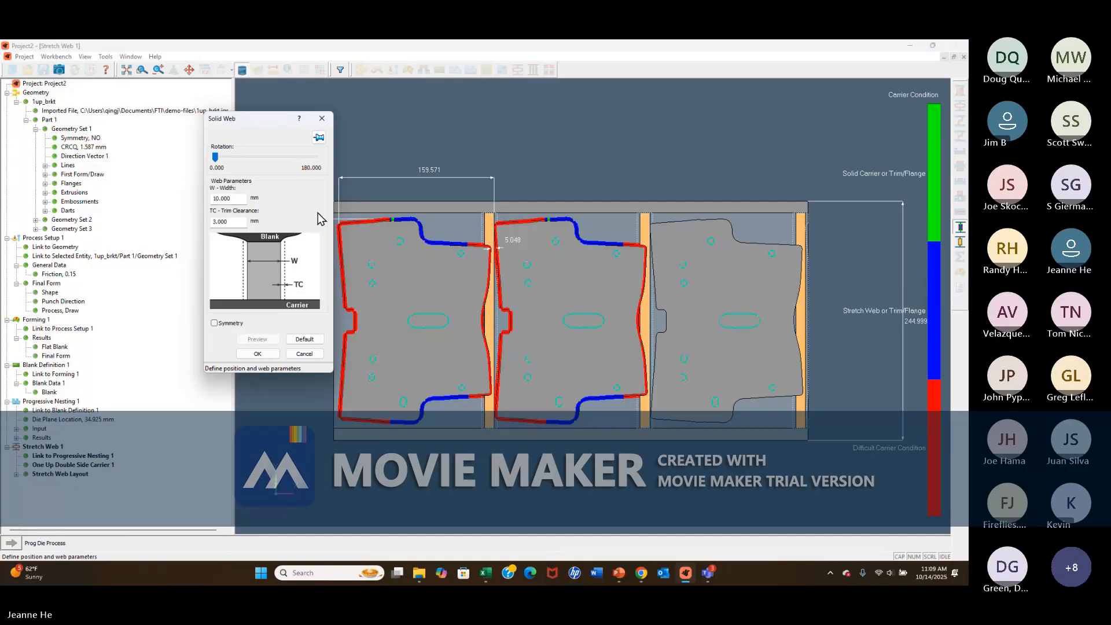
click(494, 221)
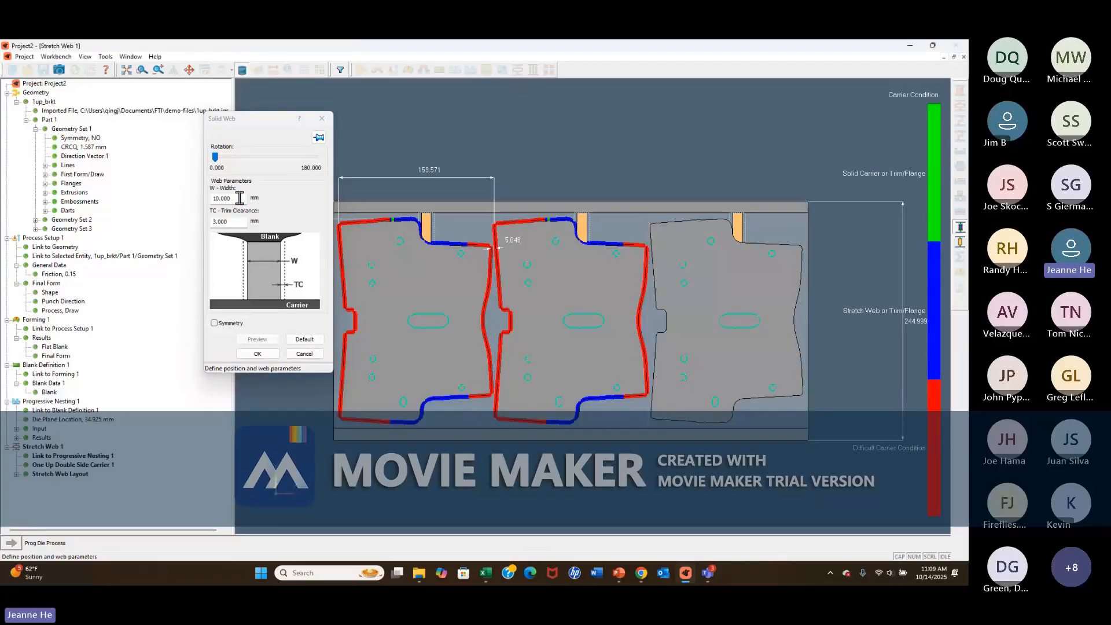
drag(239, 198, 207, 200)
text(40)
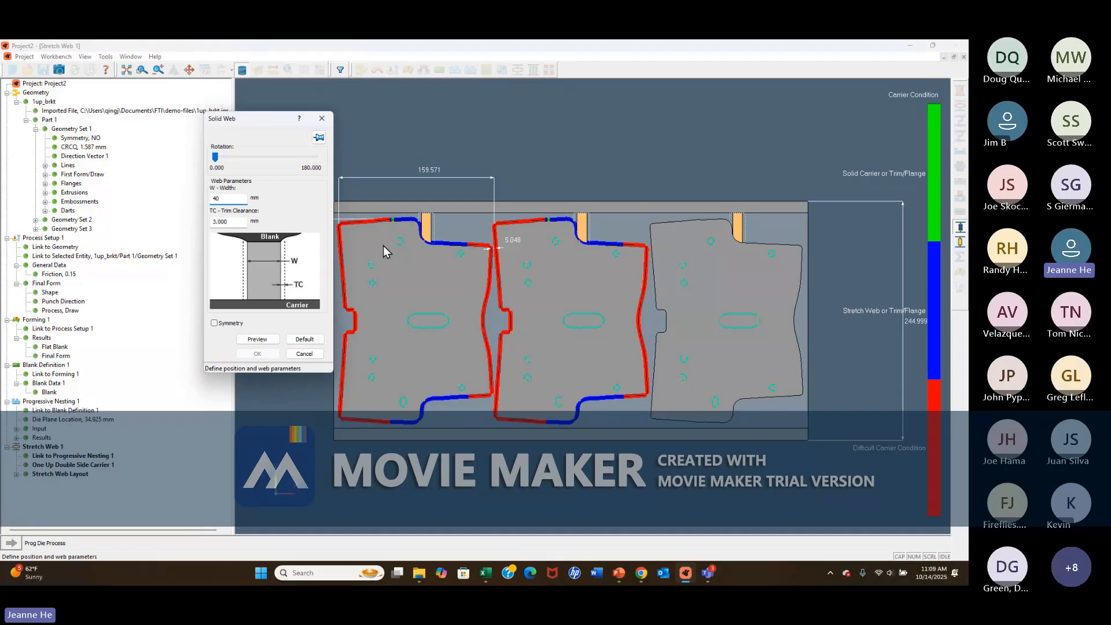
click(215, 323)
click(257, 339)
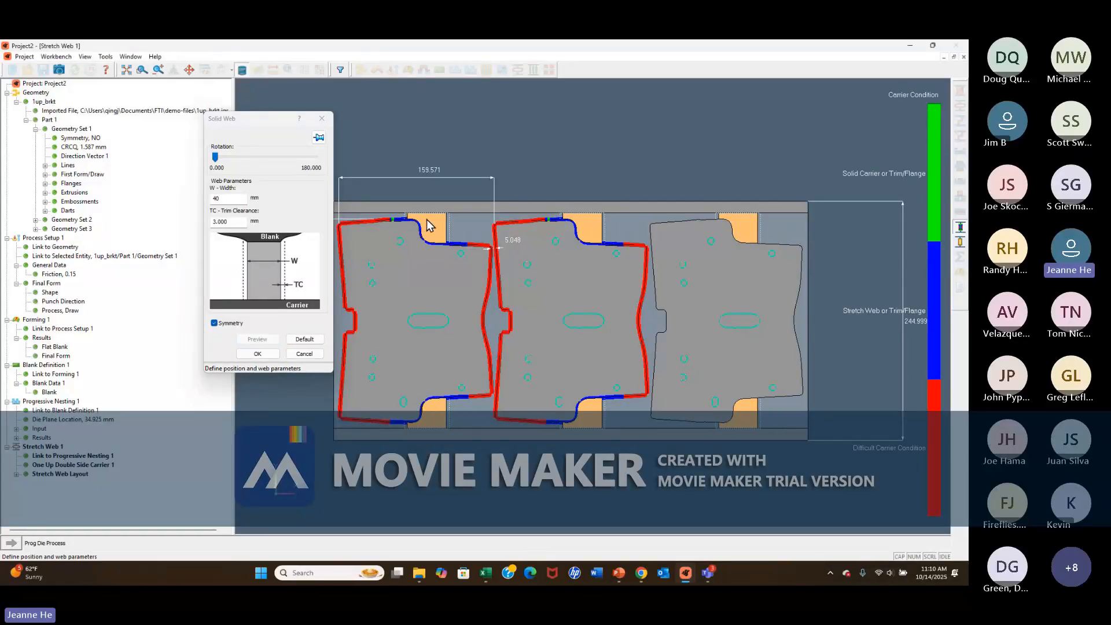
click(258, 354)
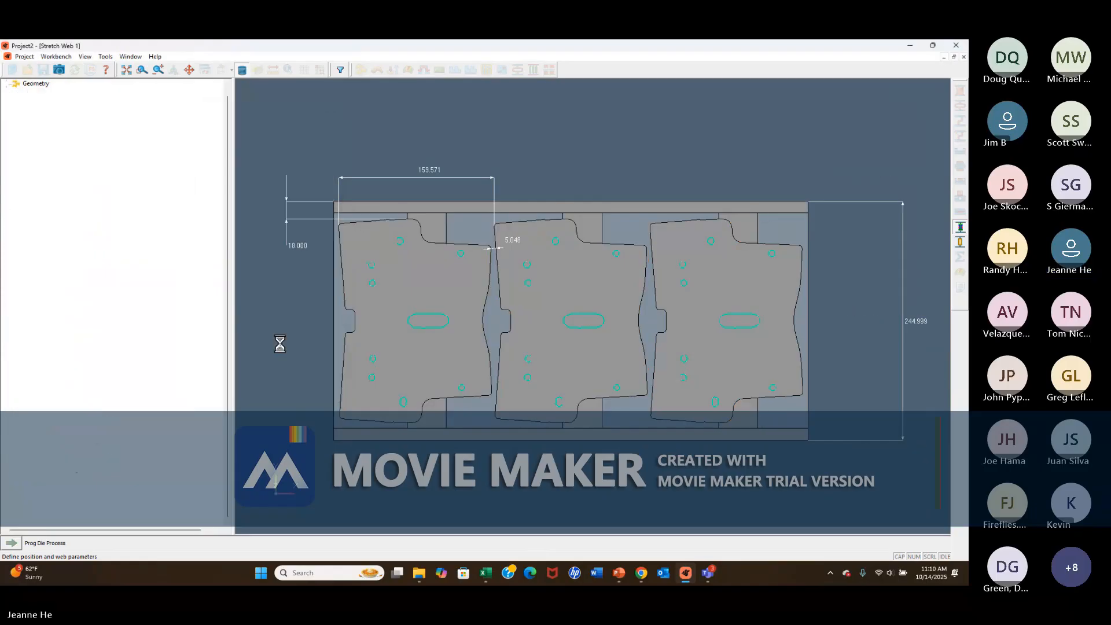
Create a progressive die process and define the part orientation center by picking a die-plane point on the part beside the upper embossment.
click(11, 543)
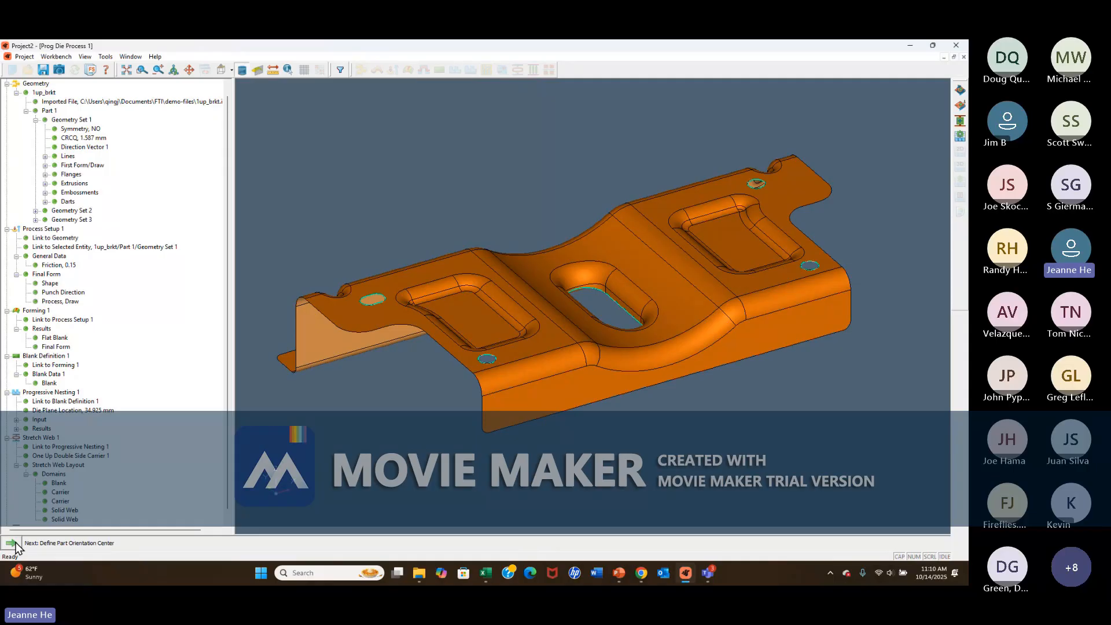
click(12, 544)
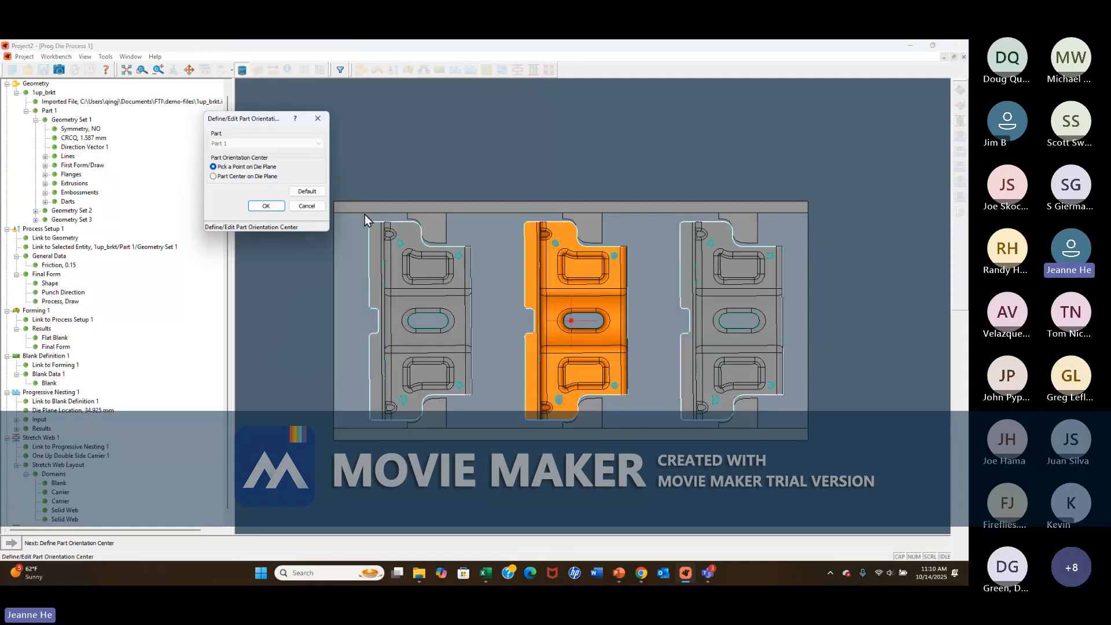
click(547, 264)
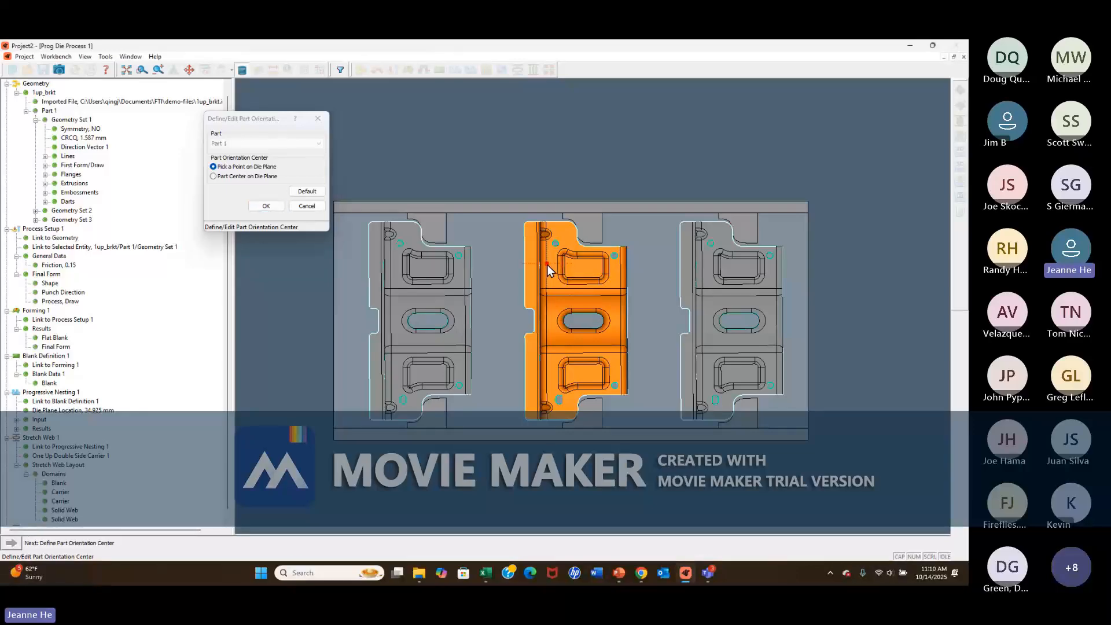
click(266, 206)
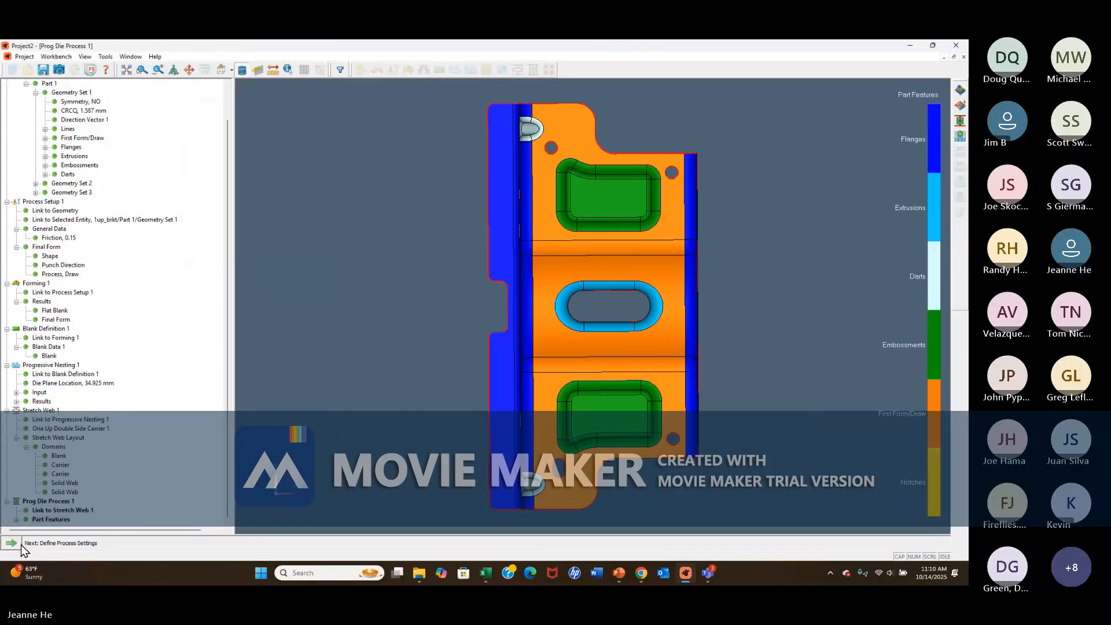
Accept the default process settings and generate the 2D process, highlighting the areas worked in each operation.
click(17, 543)
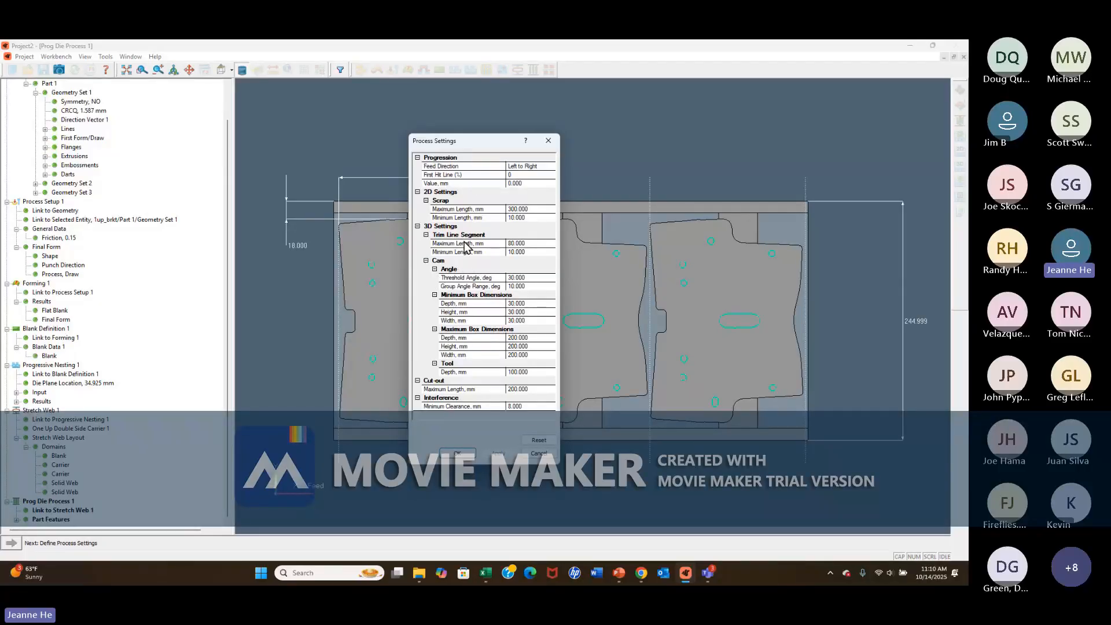
click(457, 454)
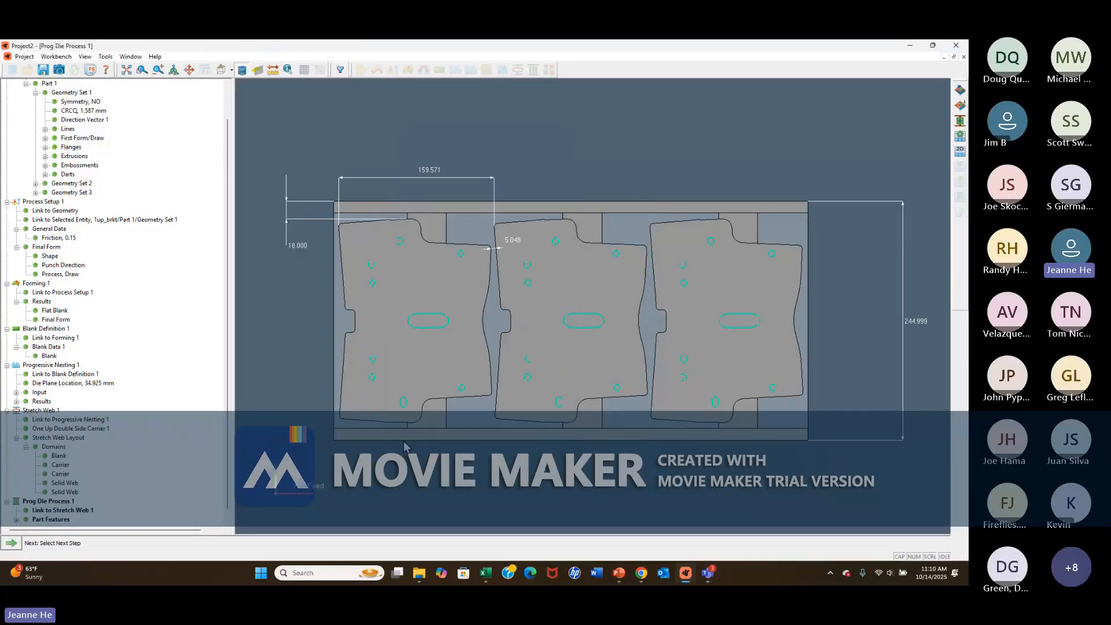
click(24, 545)
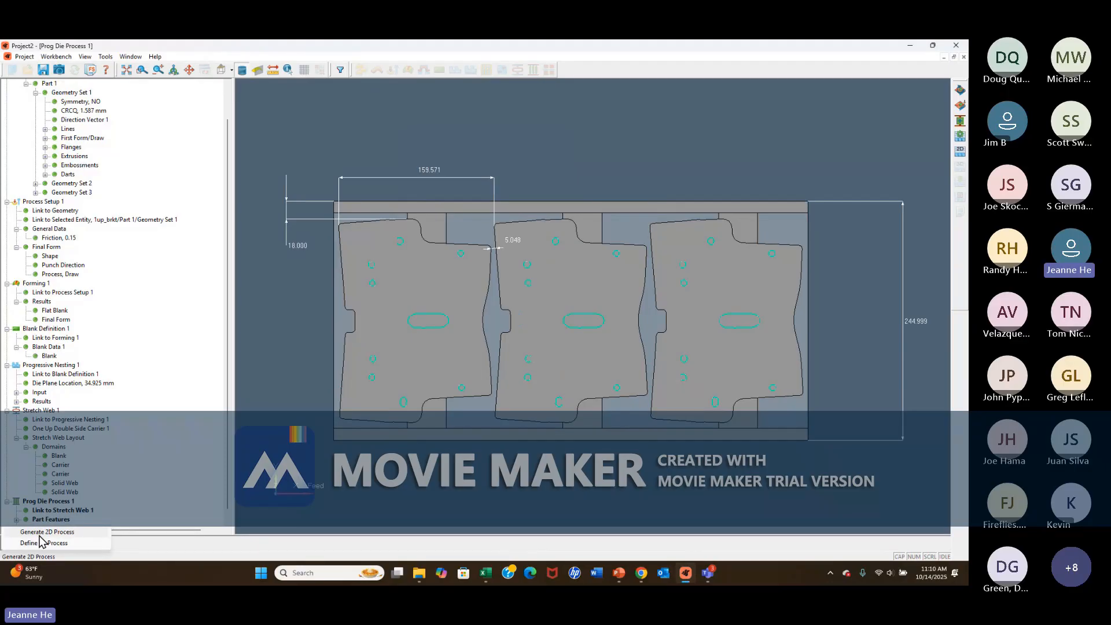
click(39, 536)
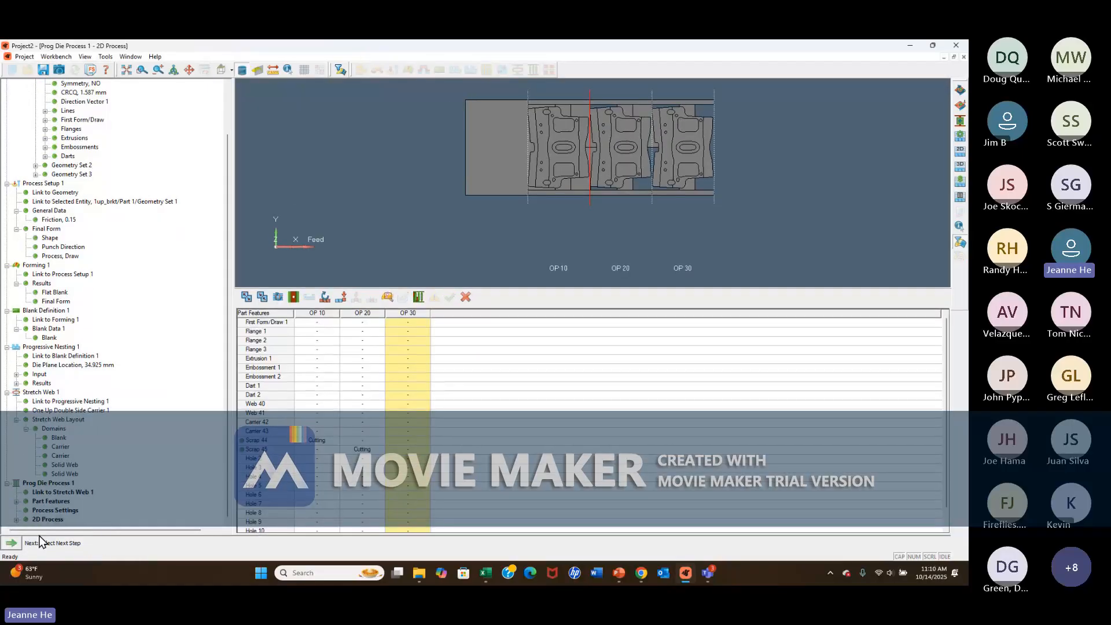
click(419, 298)
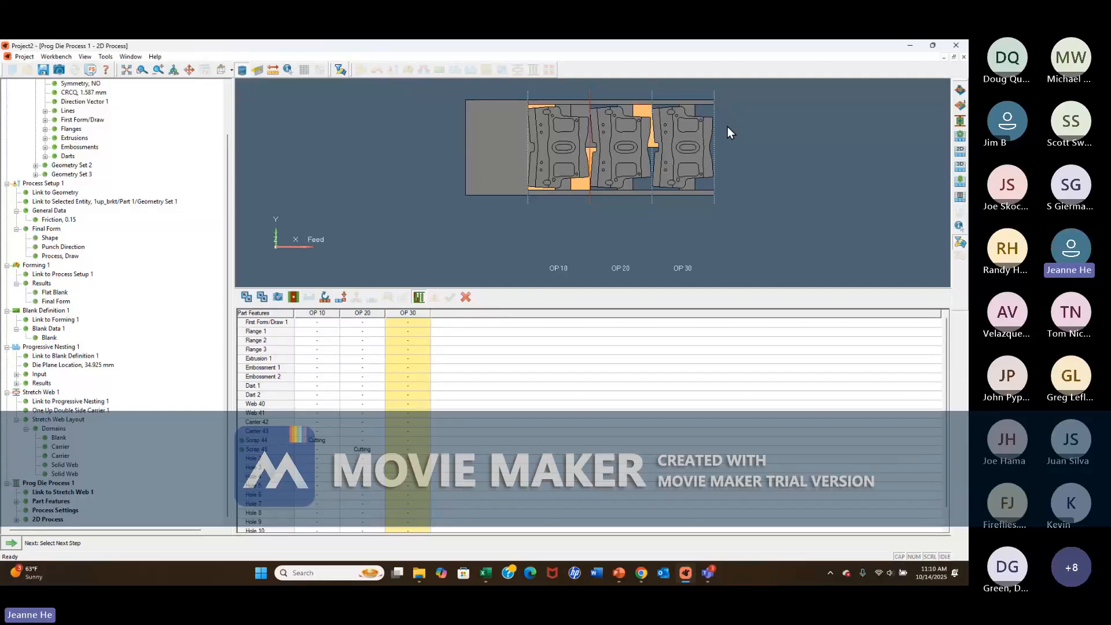
click(19, 547)
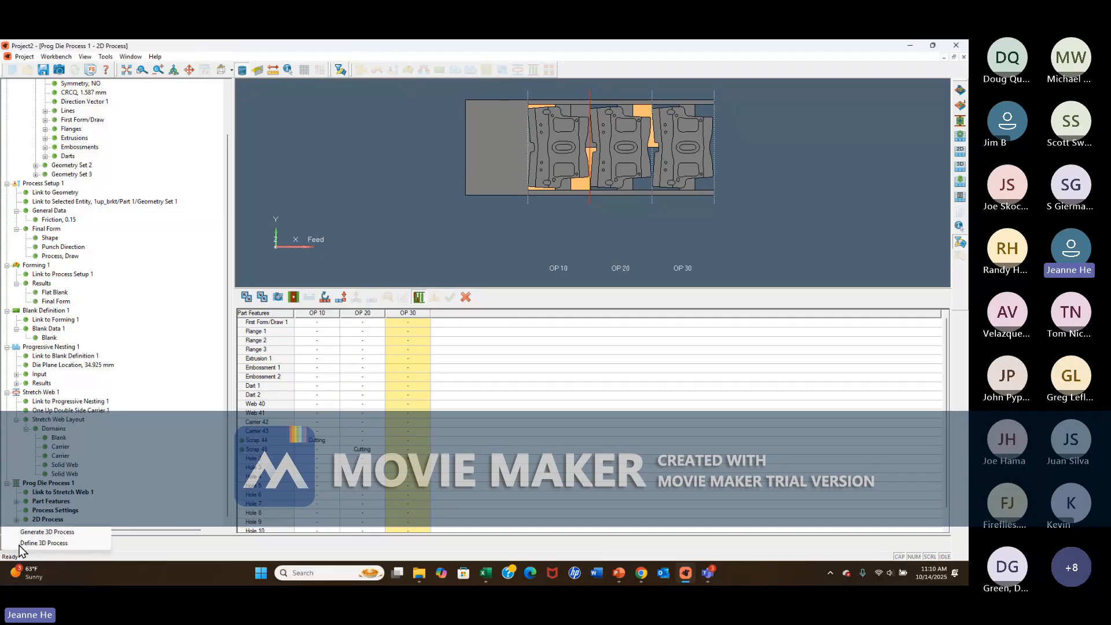
click(42, 520)
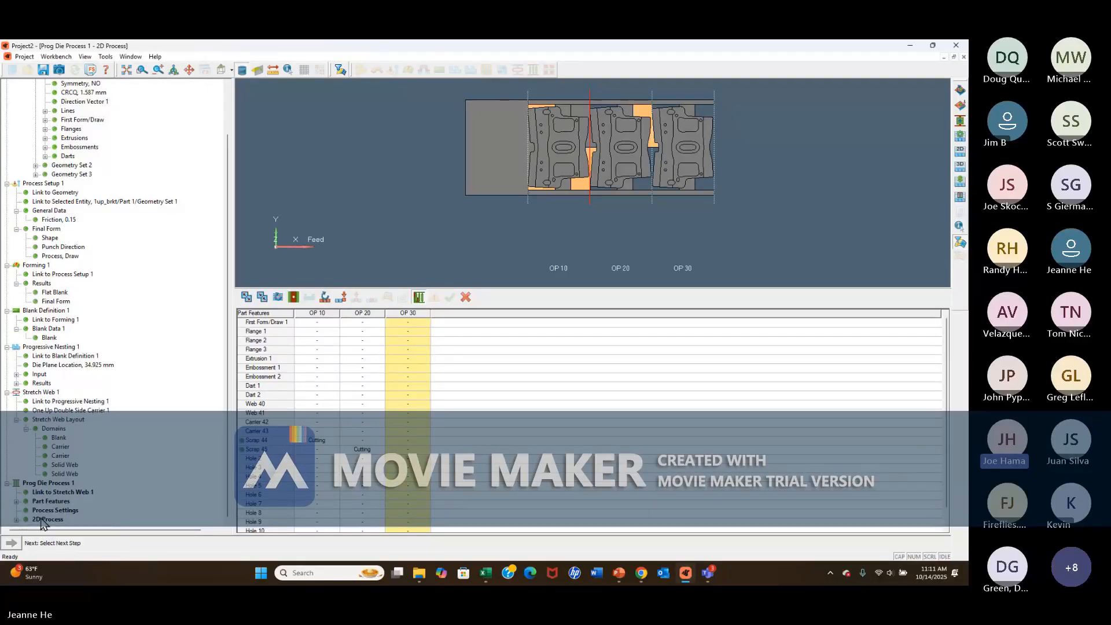
click(43, 520)
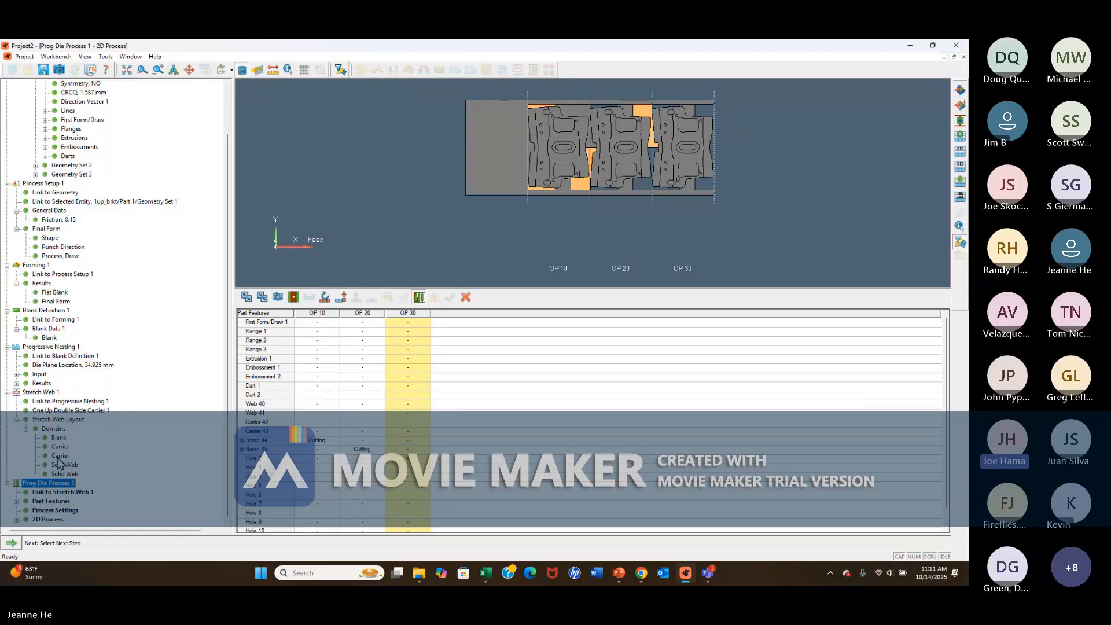
Return to the stretch web layout and add symmetric 10 mm pilot holes with a 5 mm band on both carriers near the blank corners.
click(57, 456)
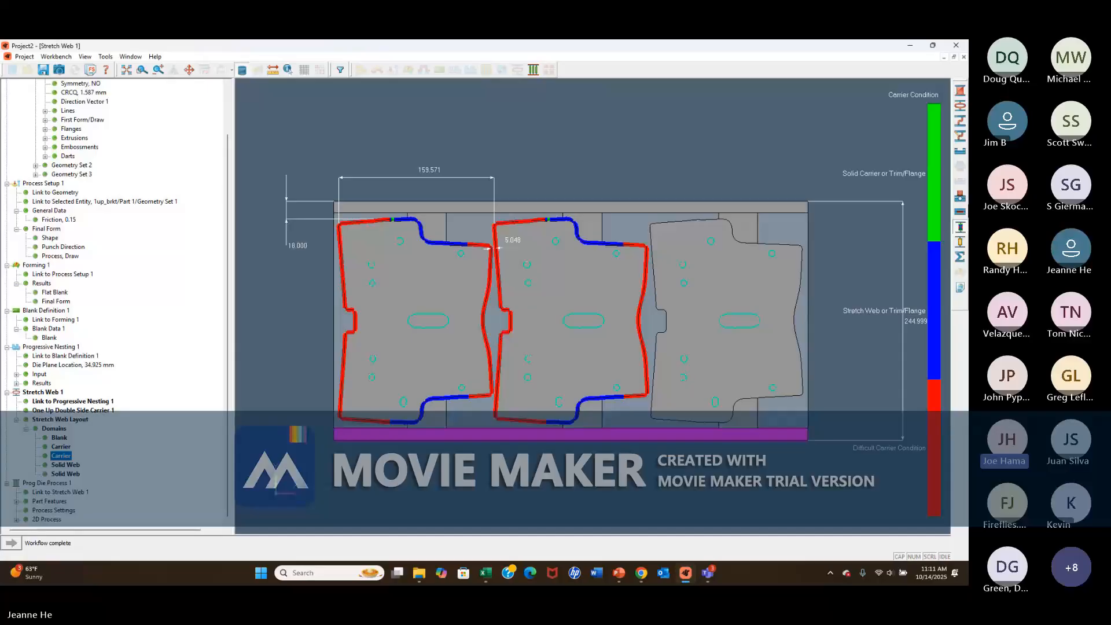
click(960, 200)
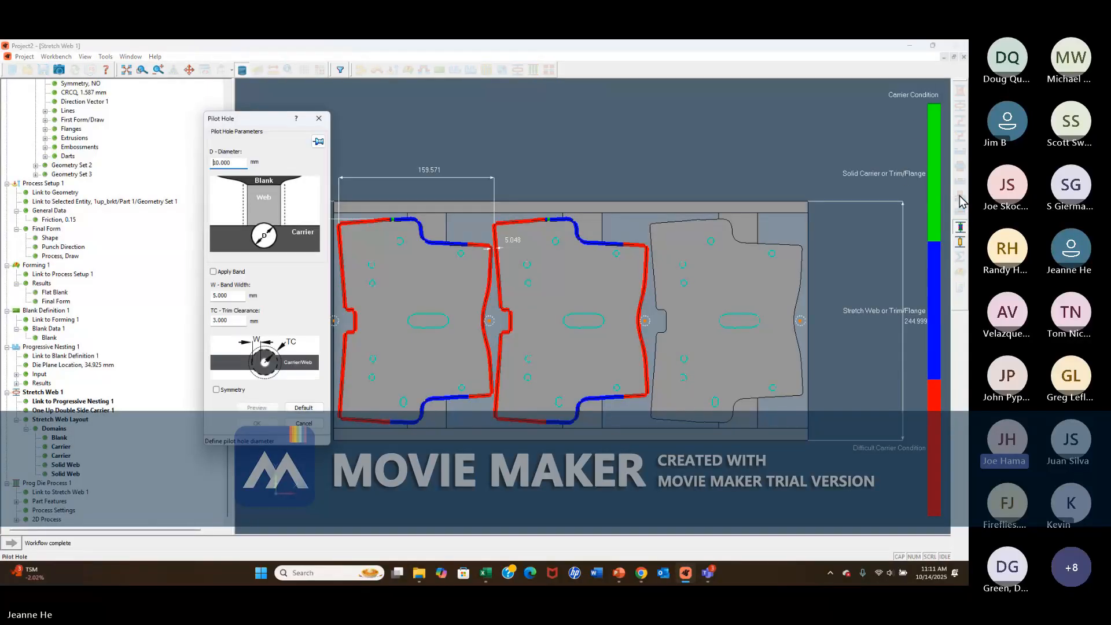
click(213, 272)
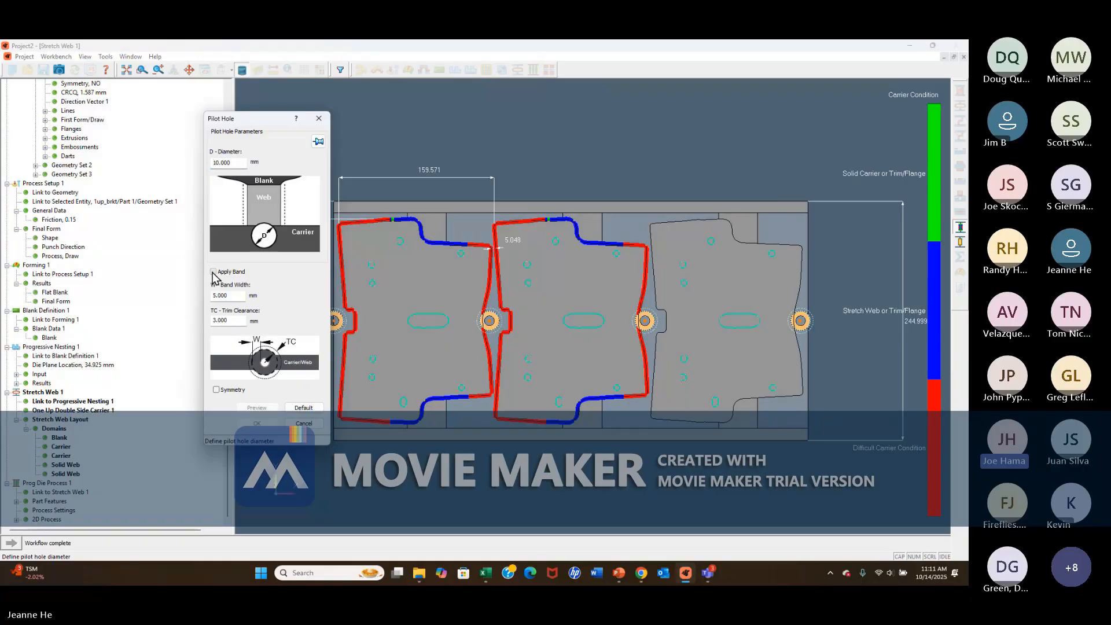
click(217, 390)
click(647, 210)
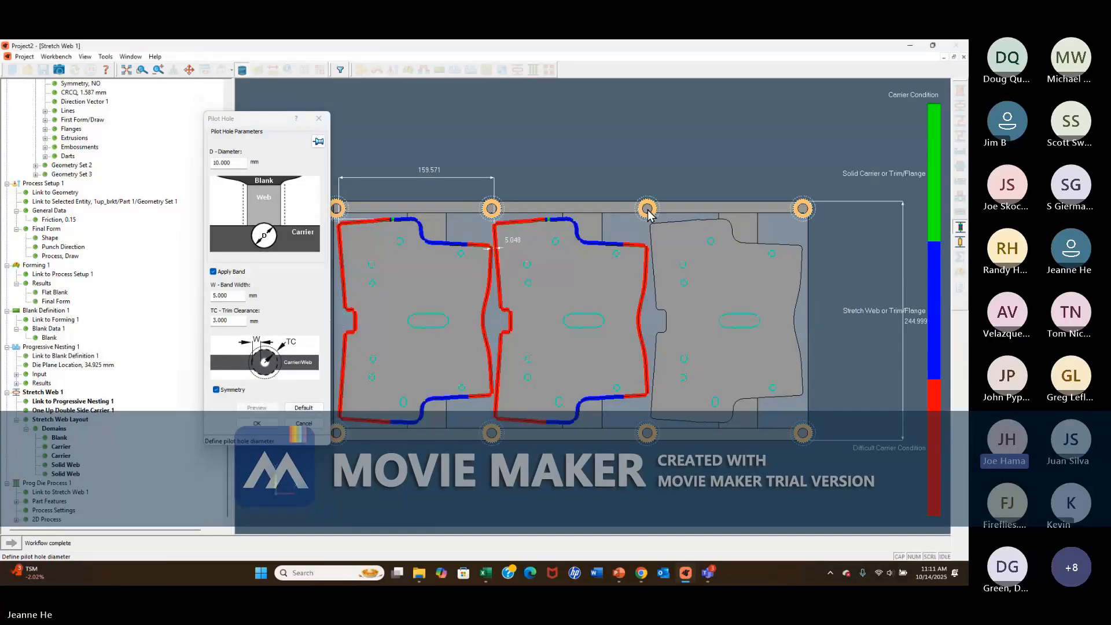
click(584, 210)
click(660, 209)
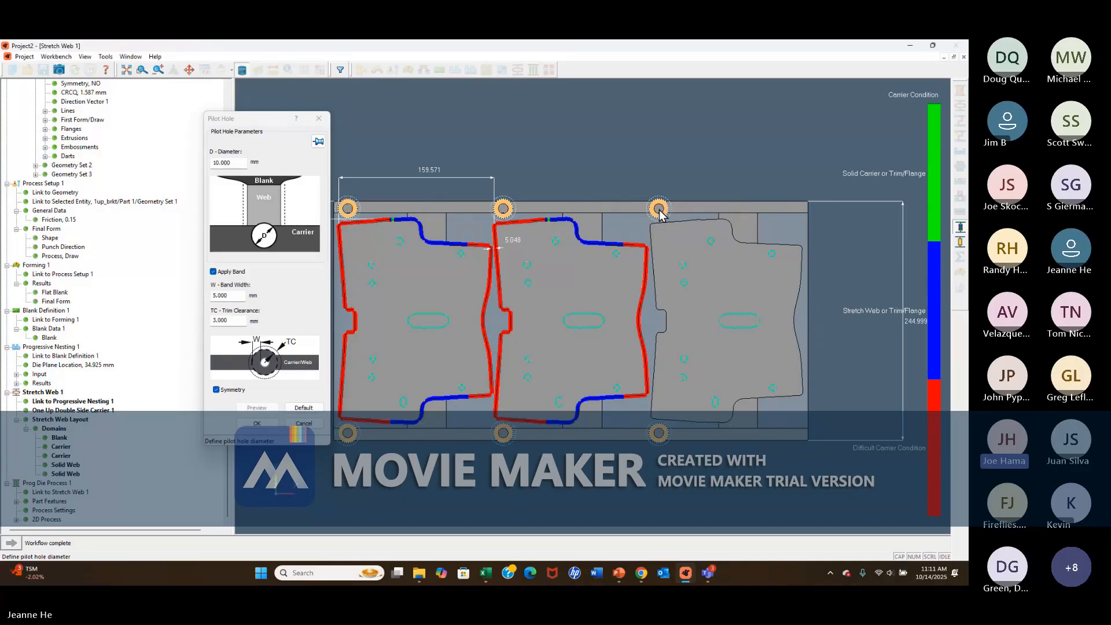
click(257, 424)
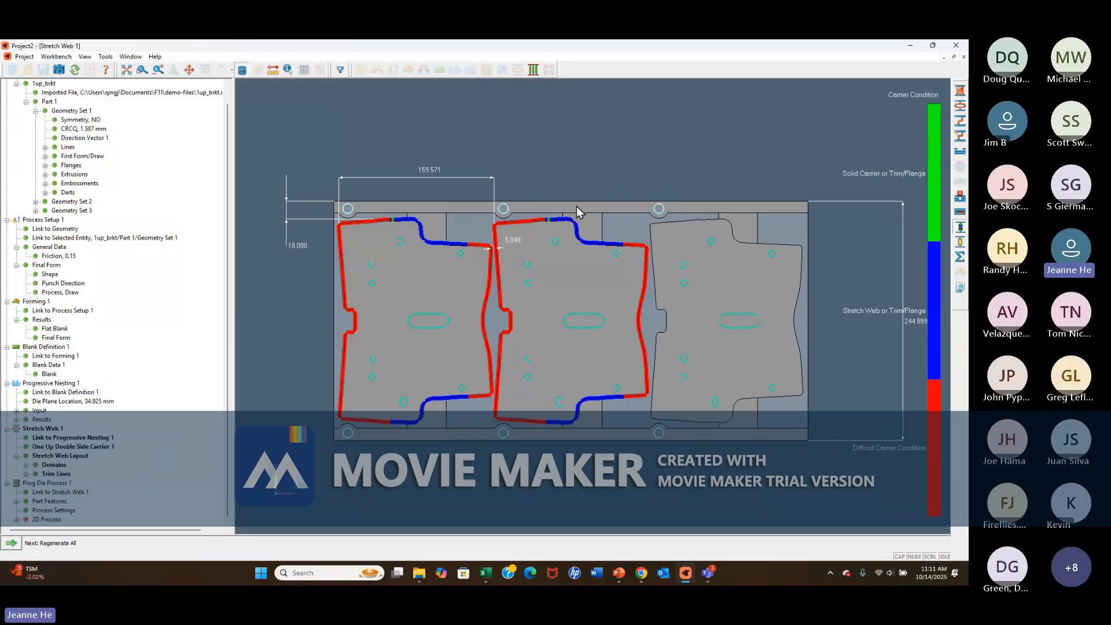
Regenerate all outdated process data with the pilot holes included and generate the 3D process.
click(11, 543)
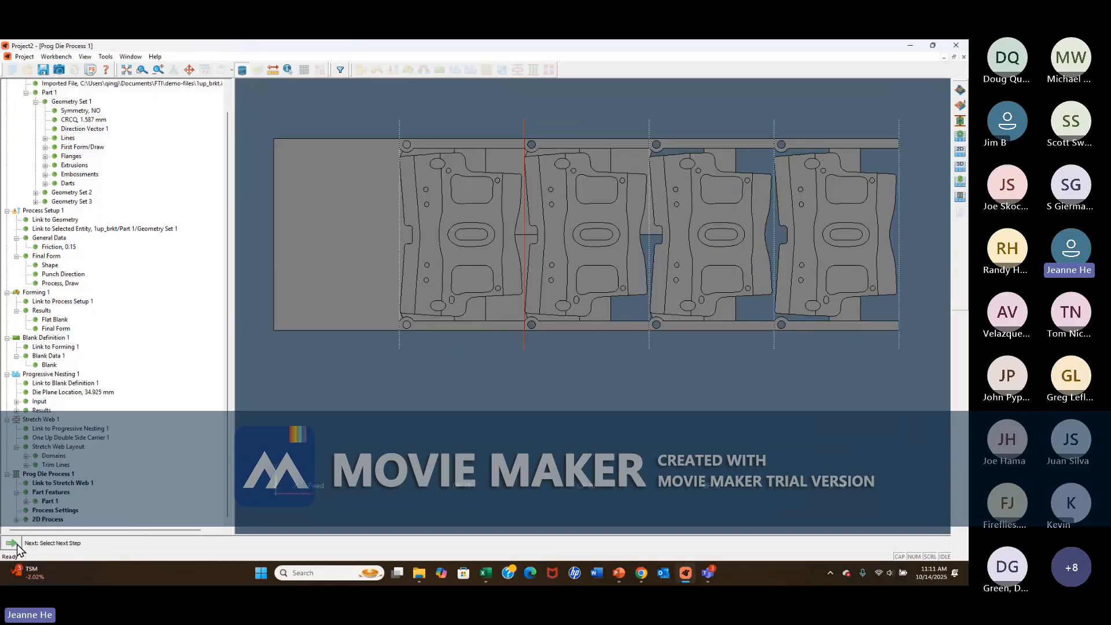
click(21, 543)
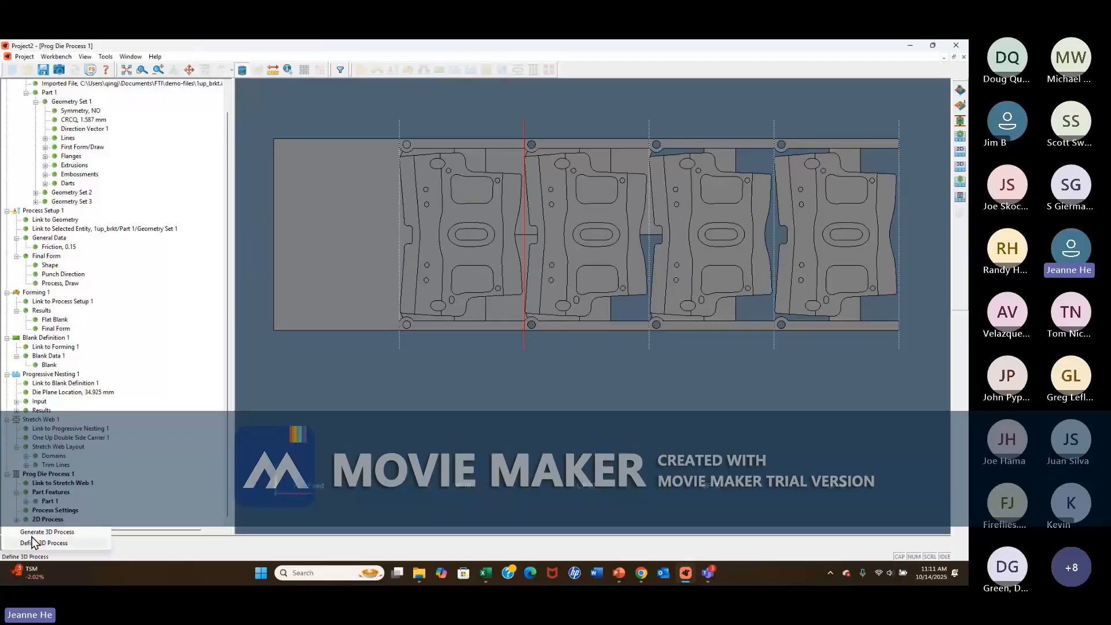
click(39, 533)
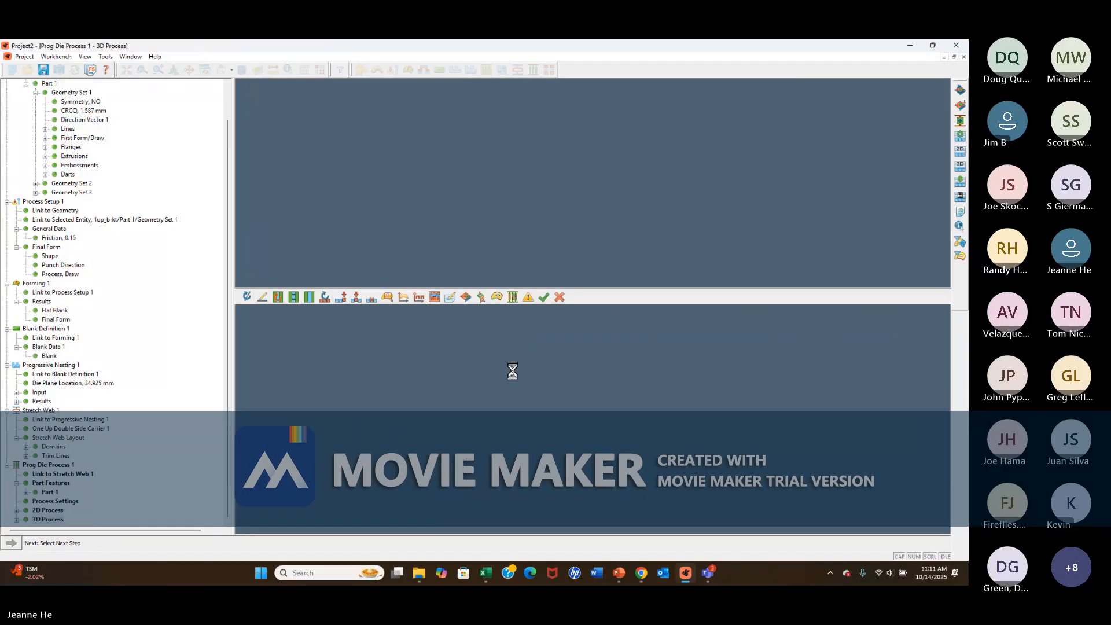
Highlight the features worked in each 3D operation and generate the progressive die process summary.
click(513, 298)
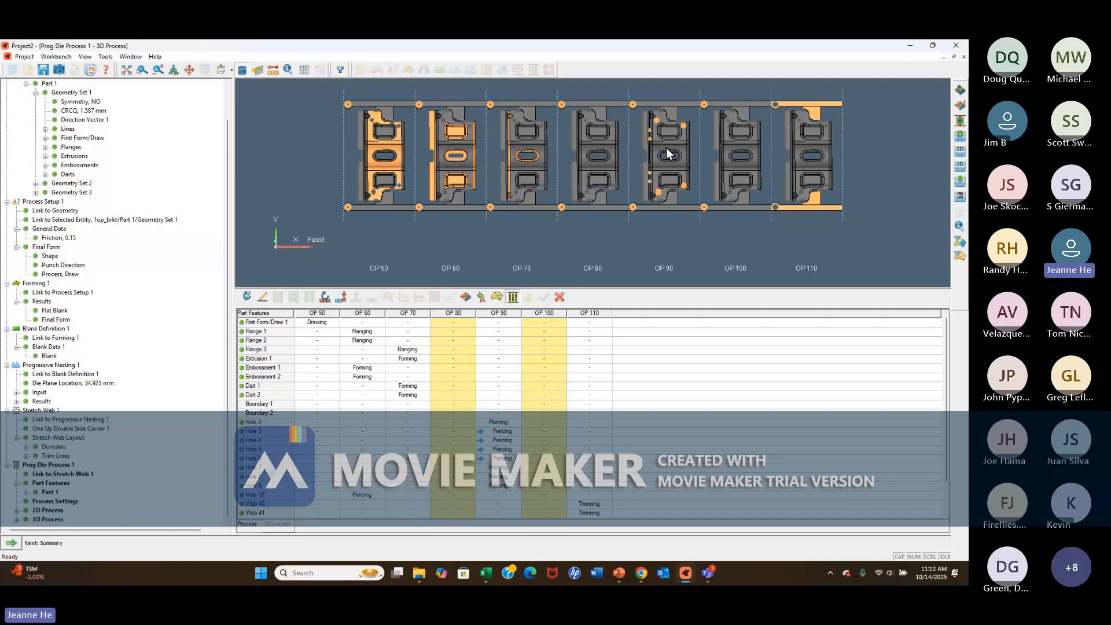
click(12, 544)
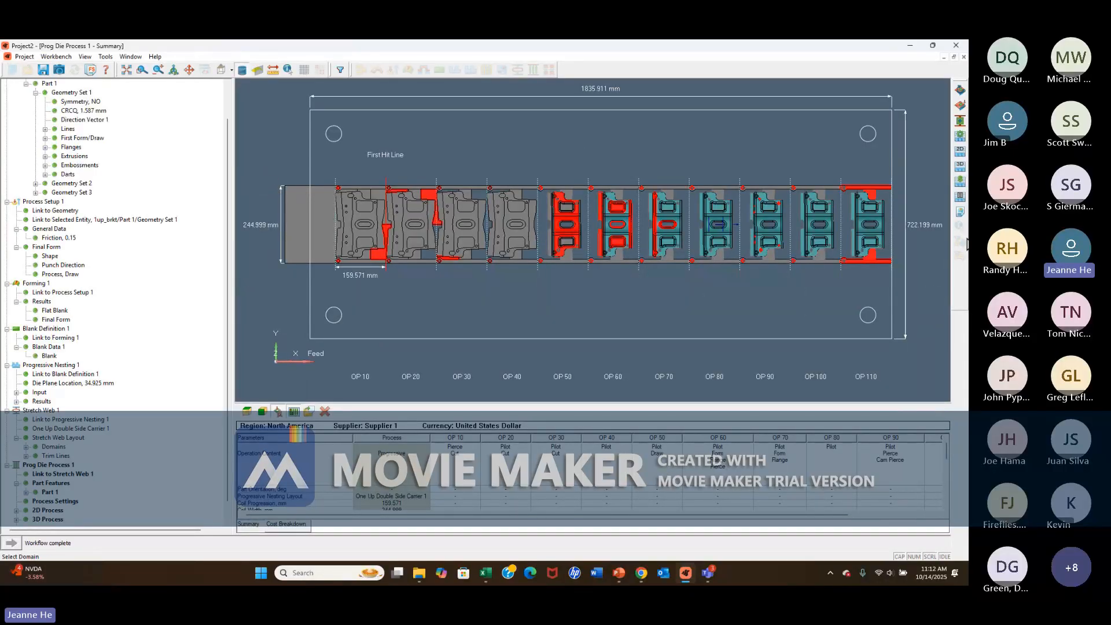
Generate the report of the progressive die process and save it to a file.
click(961, 213)
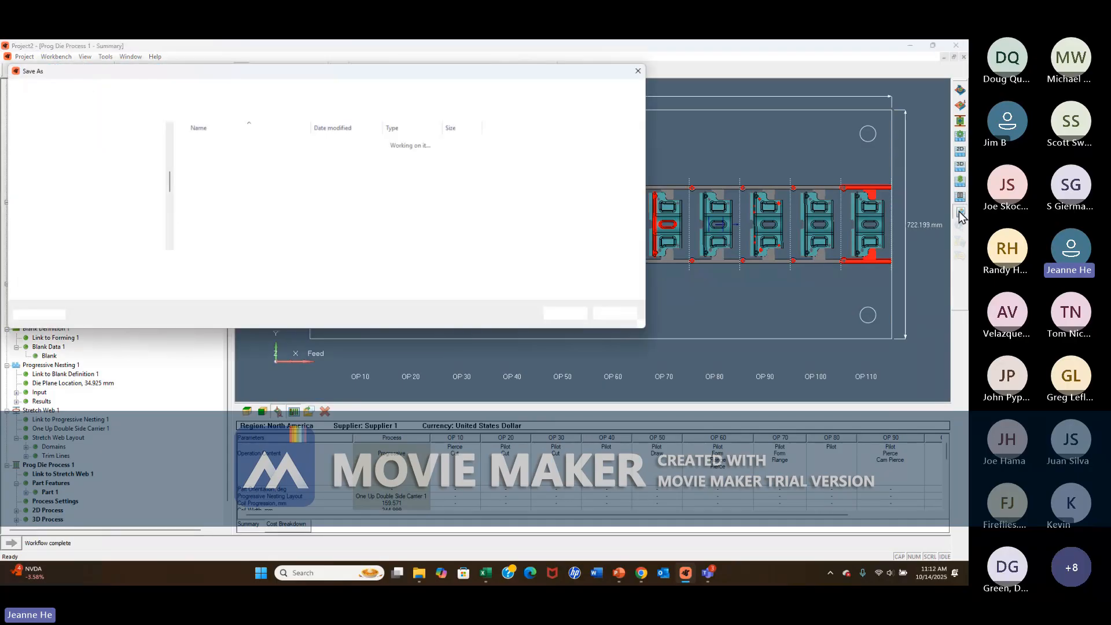
click(566, 316)
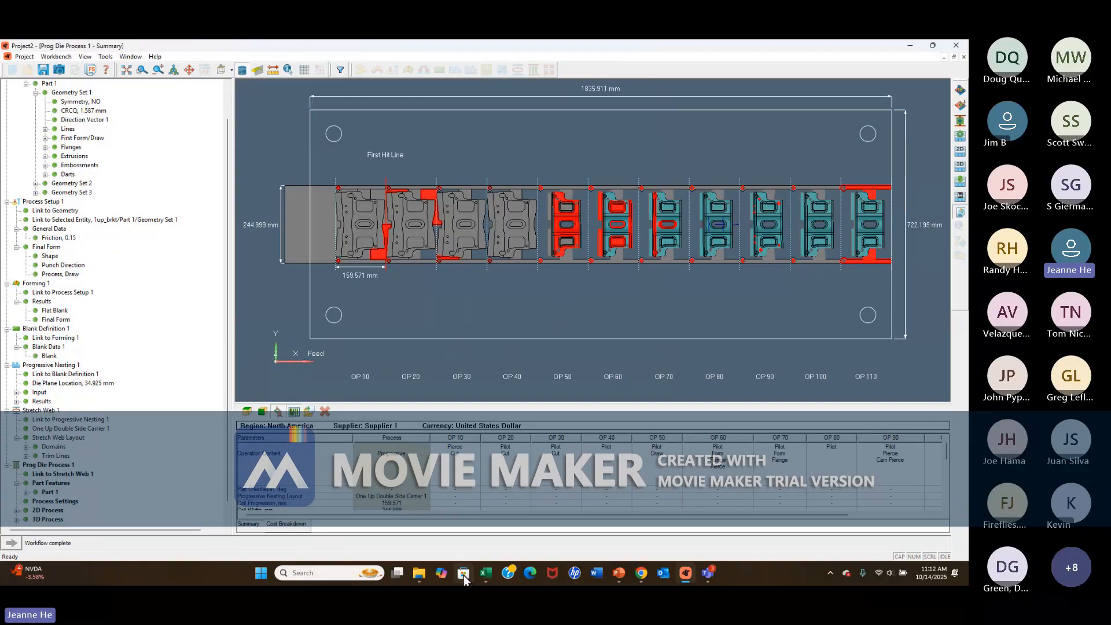
mouse_move(482, 579)
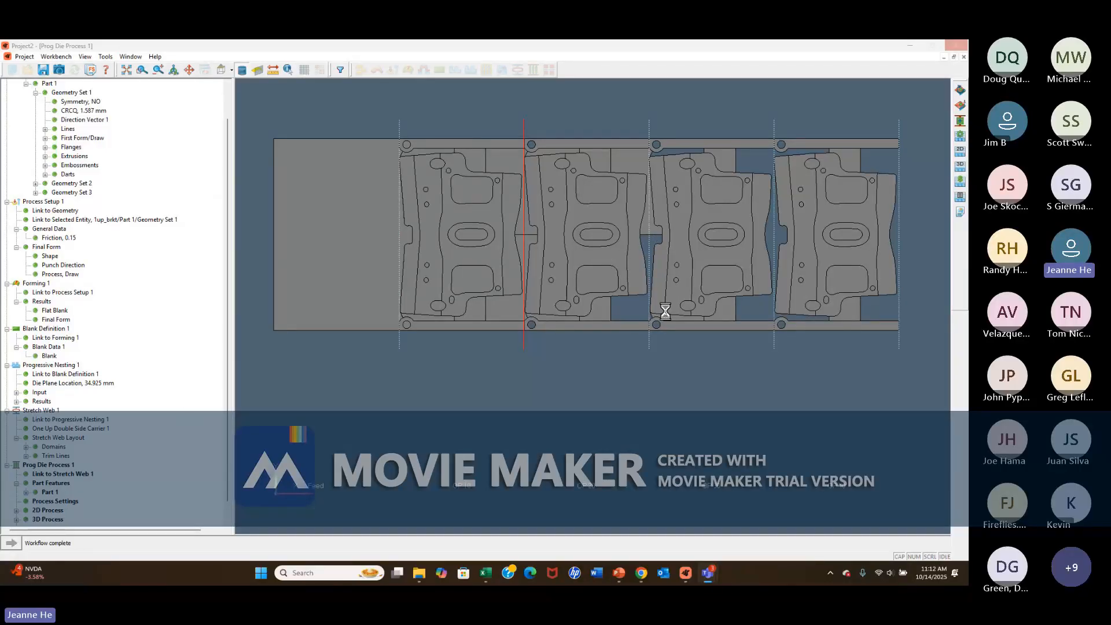
Open the 3D process for editing to view its operation assignments, and select the process summary in the project structure.
click(52, 520)
right_click(53, 521)
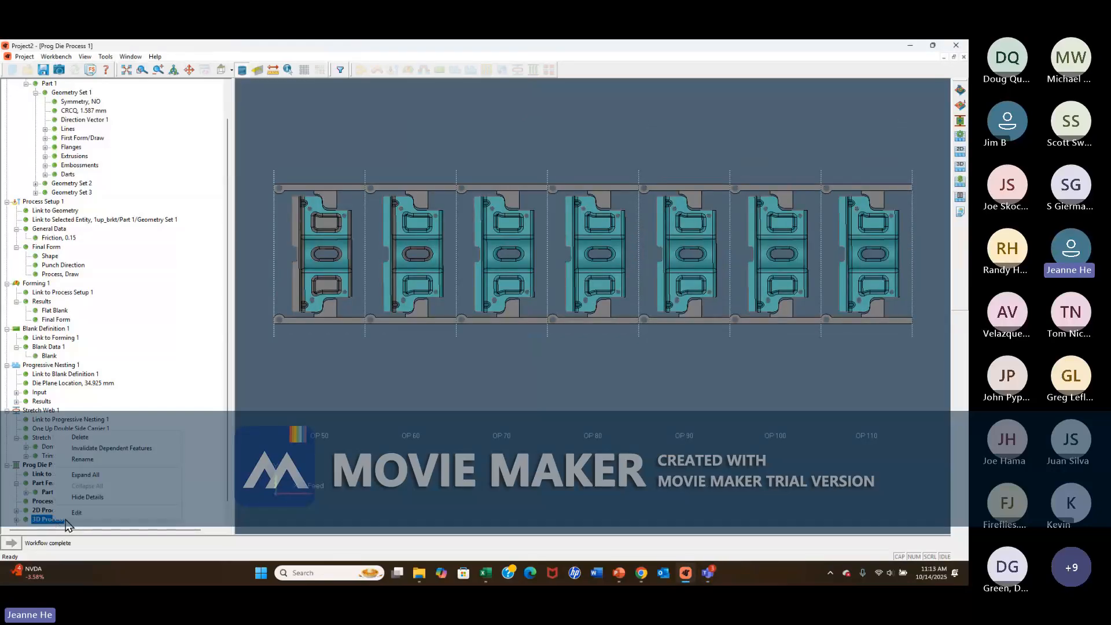
click(76, 512)
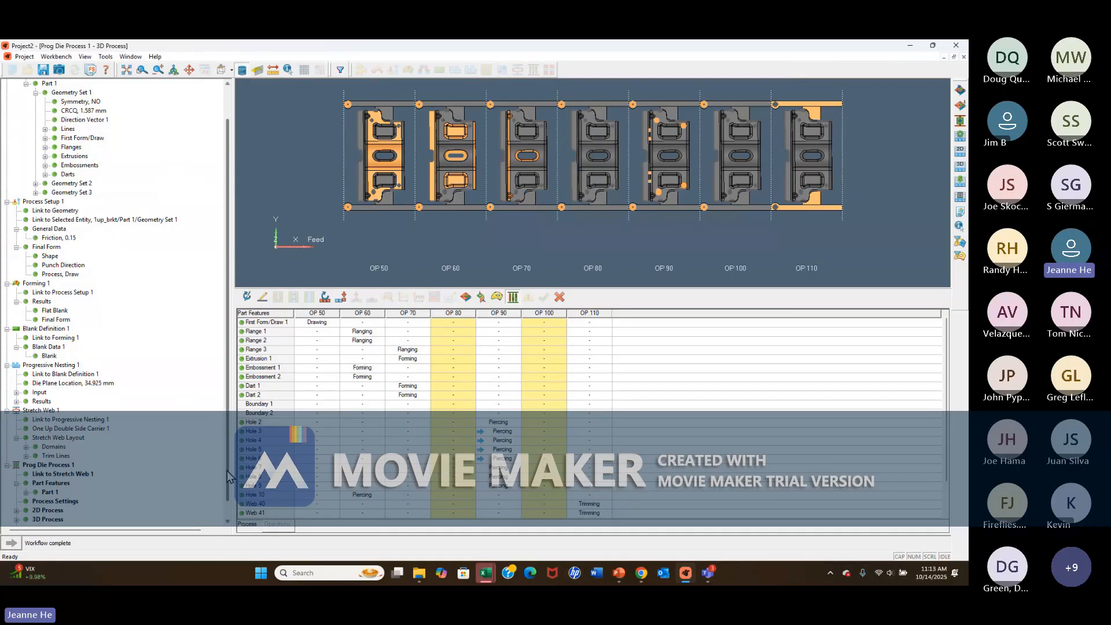
scroll(220, 493, down, 1)
click(46, 519)
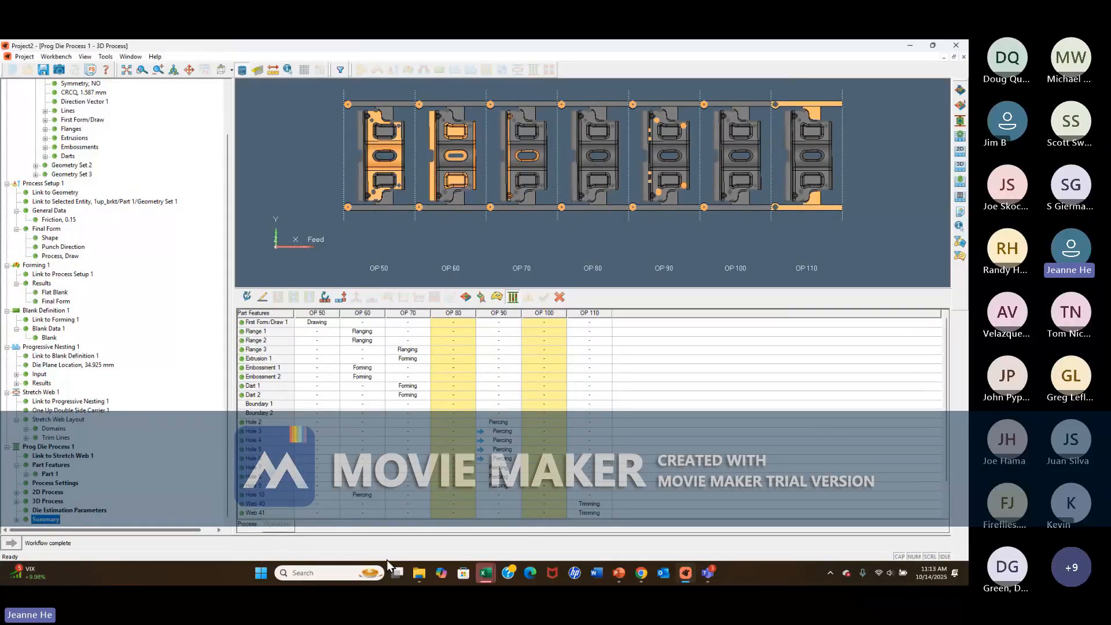
Switch to Excel and examine the cost report and die cost breakdown sheets of Project4_Report.xlsb.
mouse_move(485, 576)
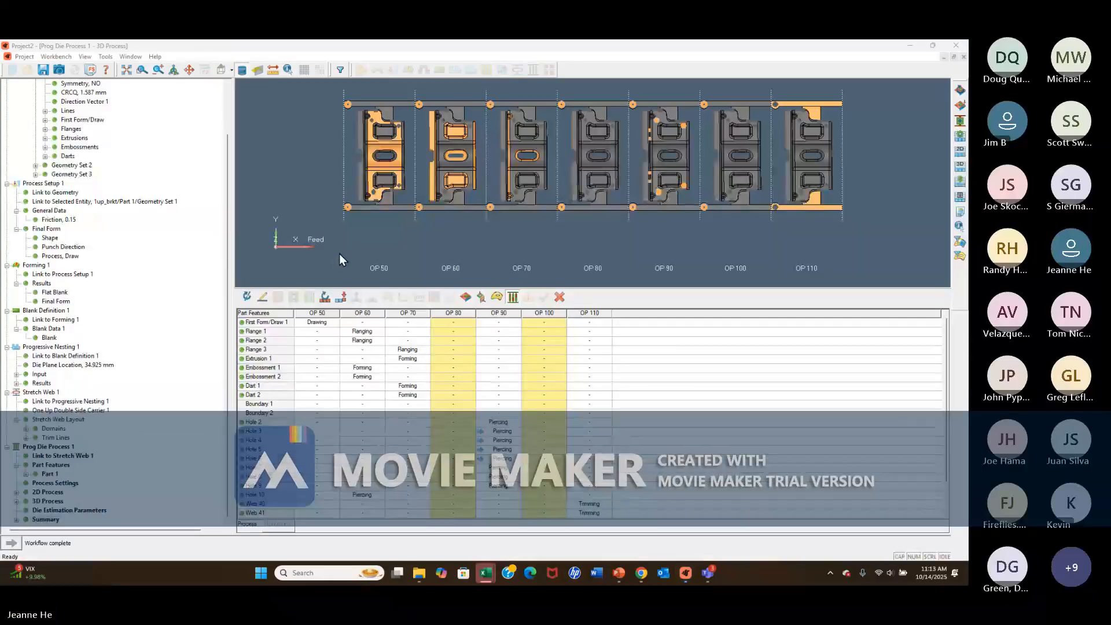
click(485, 572)
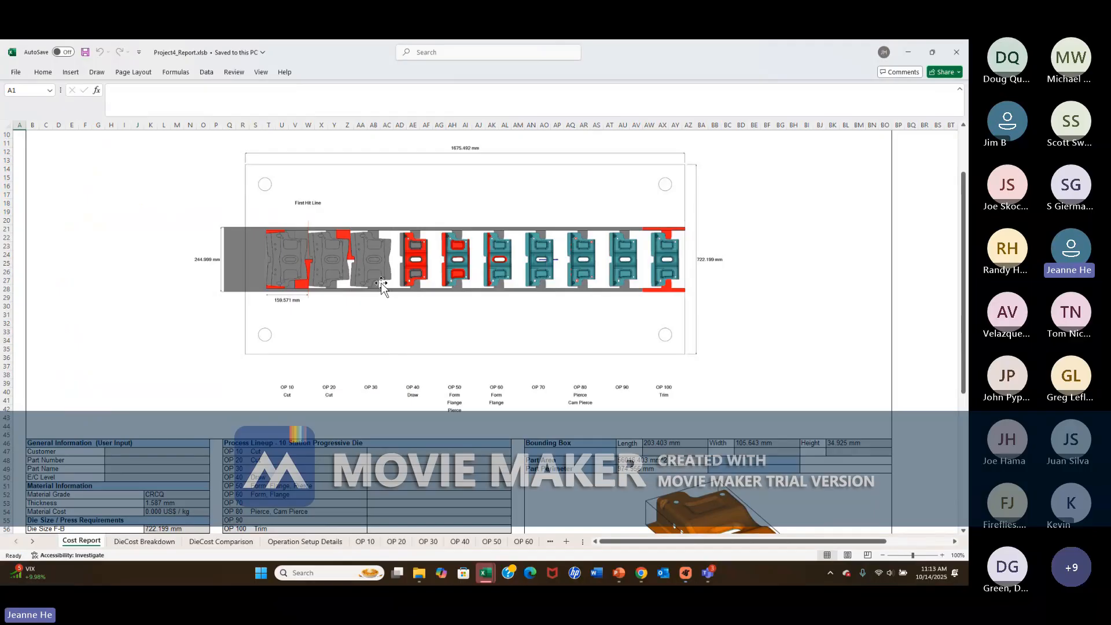
scroll(381, 284, down, 8)
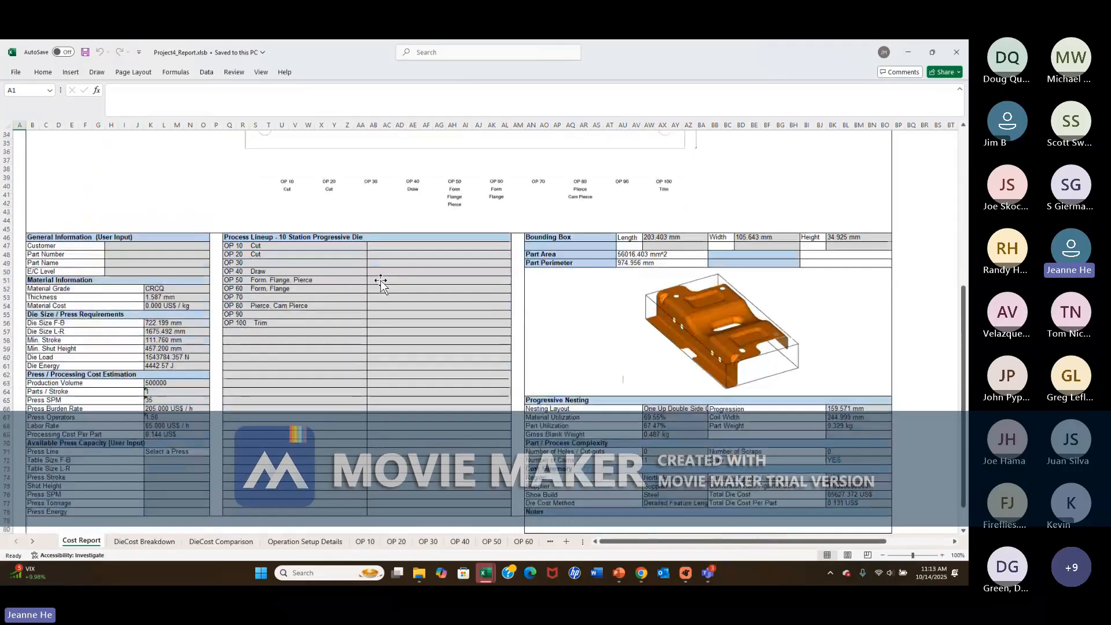
scroll(380, 283, down, 2)
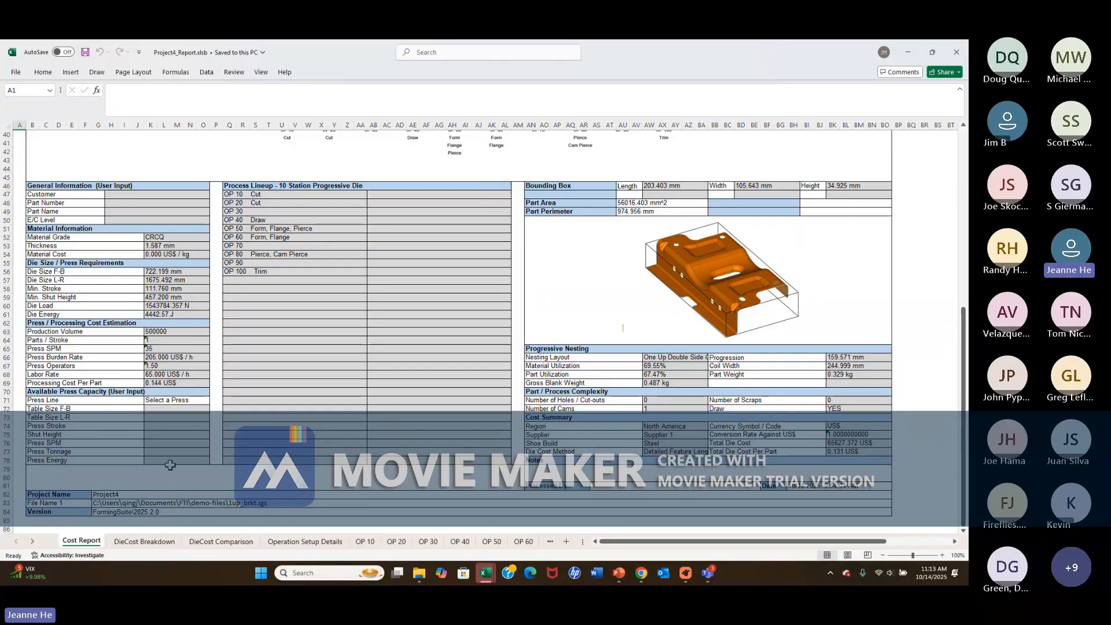
click(142, 541)
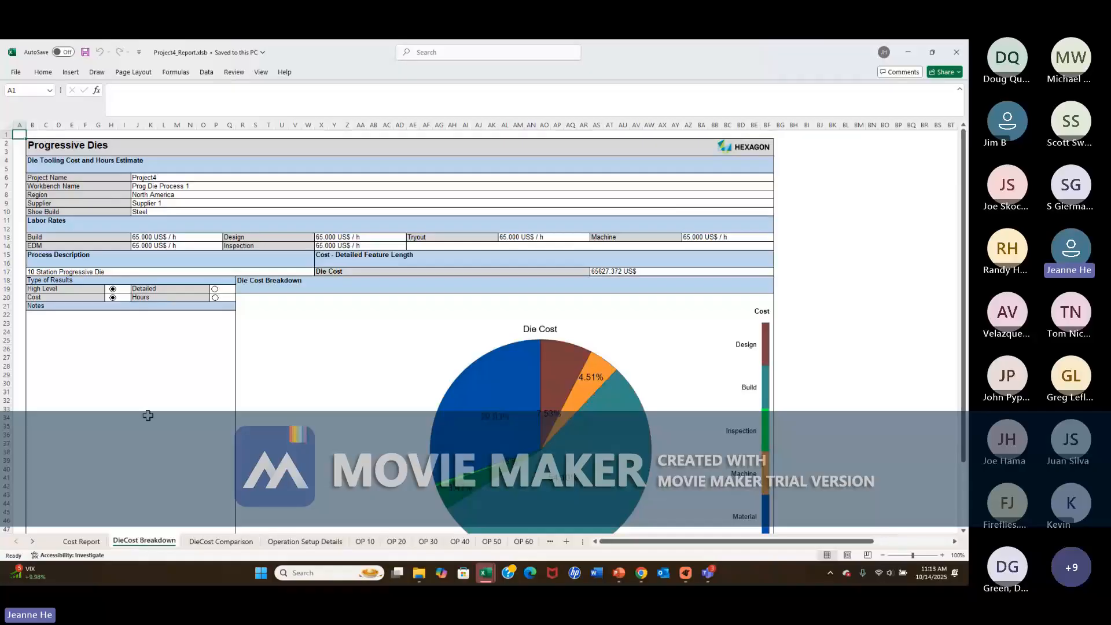
scroll(143, 406, down, 2)
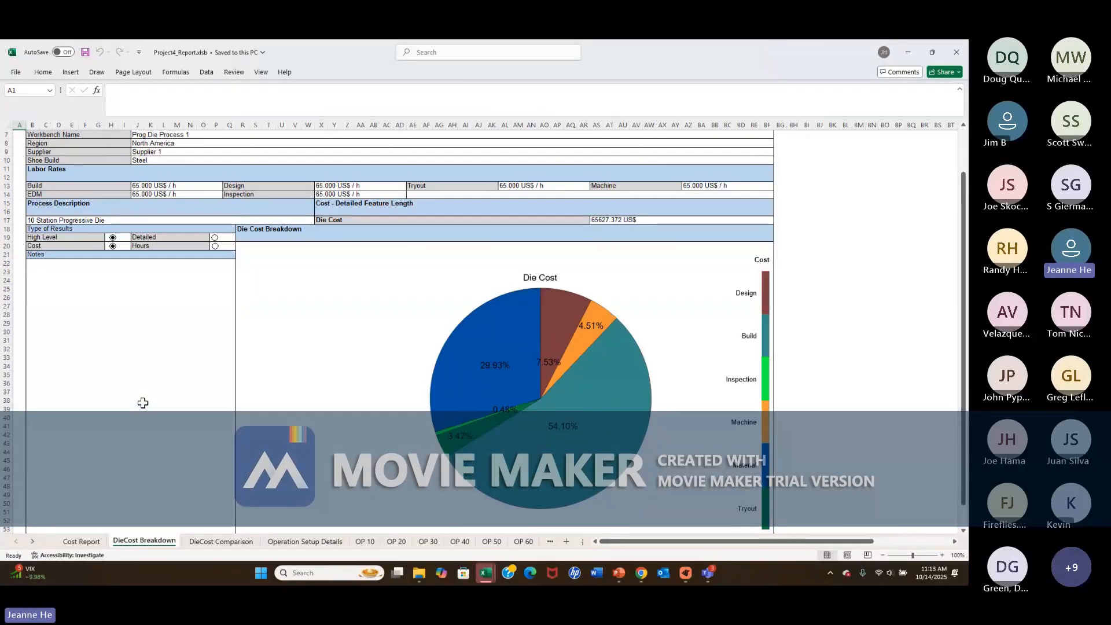
scroll(142, 401, down, 2)
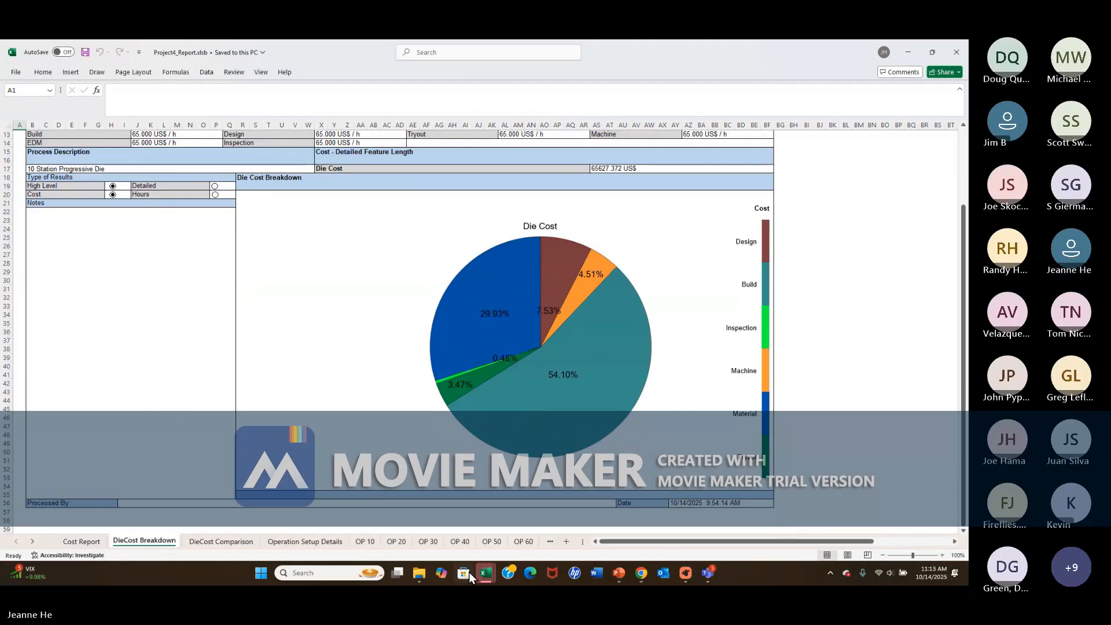
Switch back to FormingSuite and open the summary of the progressive die process for editing.
click(686, 576)
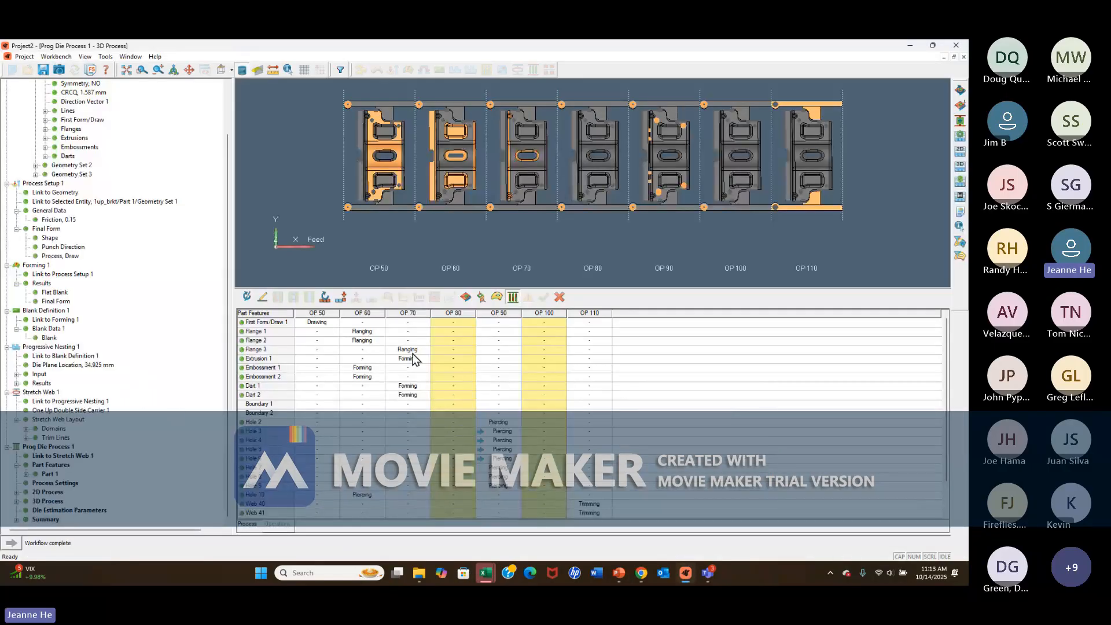
click(53, 510)
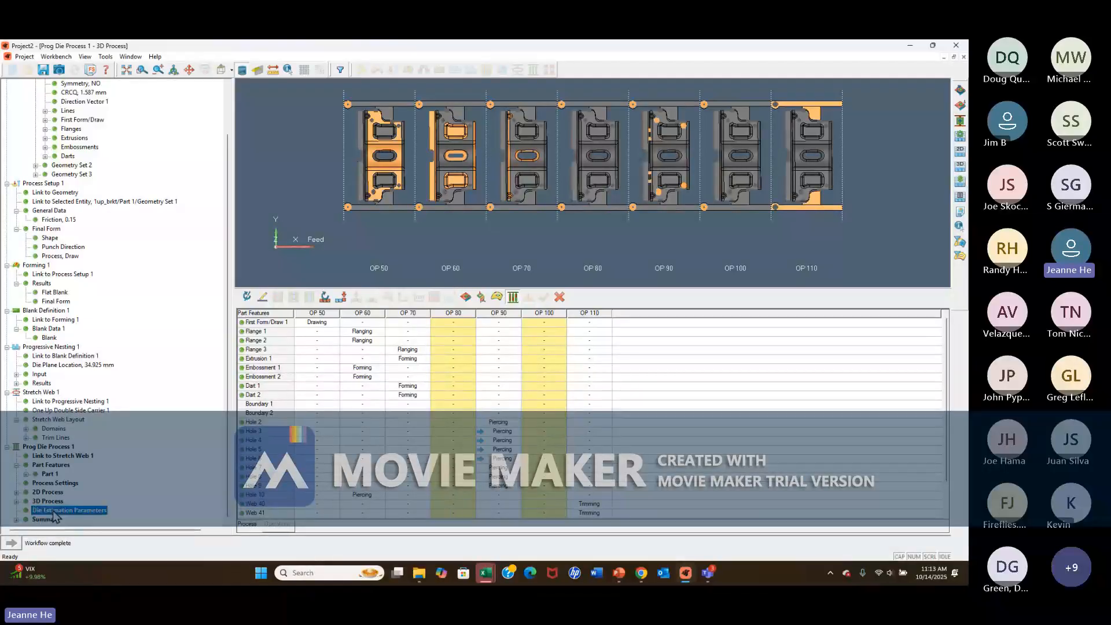
right_click(56, 519)
click(62, 513)
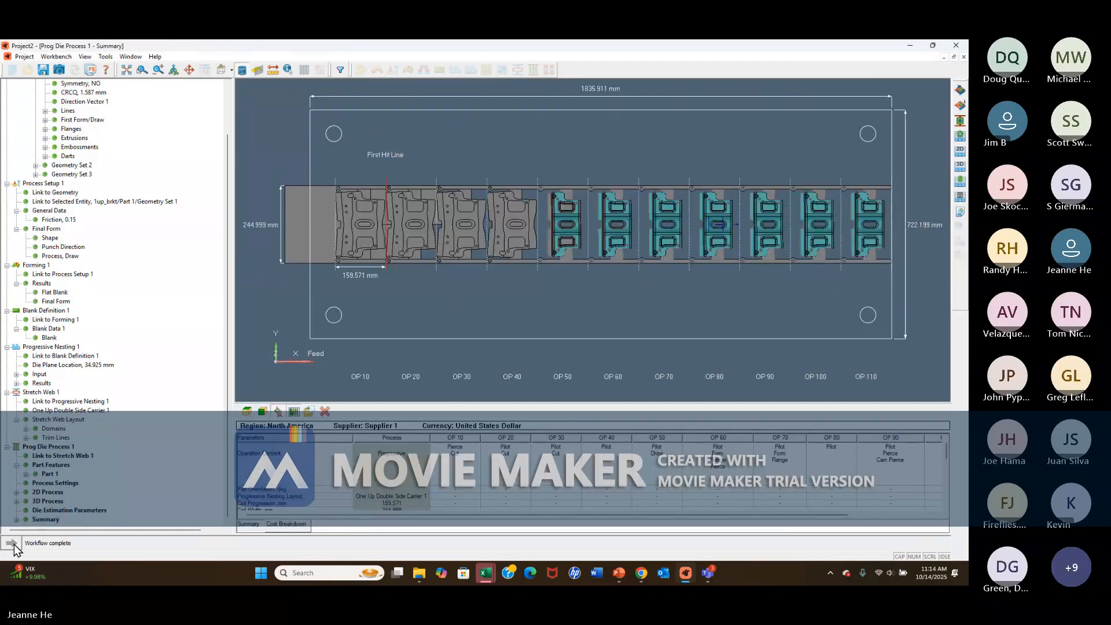
Hide the die outline in the summary view and examine the process parameters down to the cost values.
scroll(333, 487, down, 3)
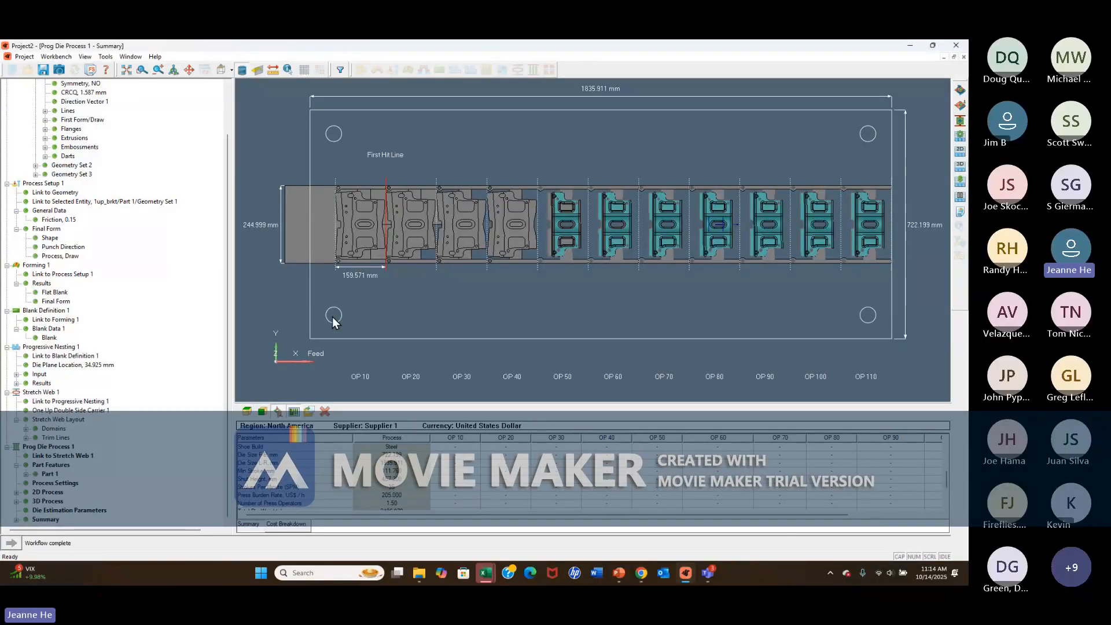
click(294, 413)
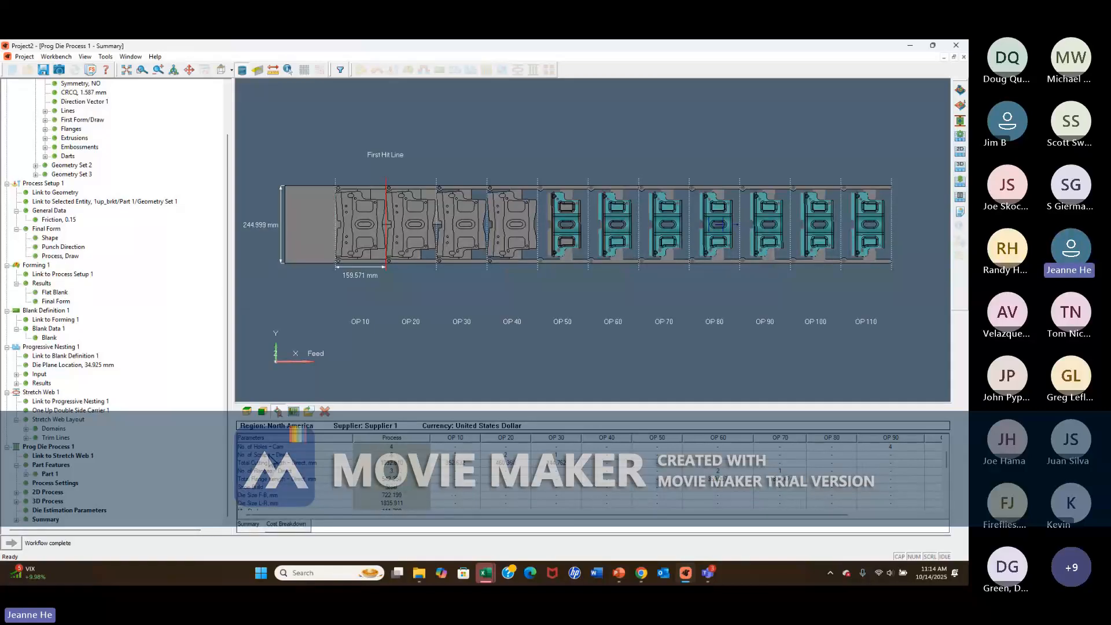
scroll(266, 466, up, 3)
scroll(285, 472, down, 3)
scroll(283, 491, down, 2)
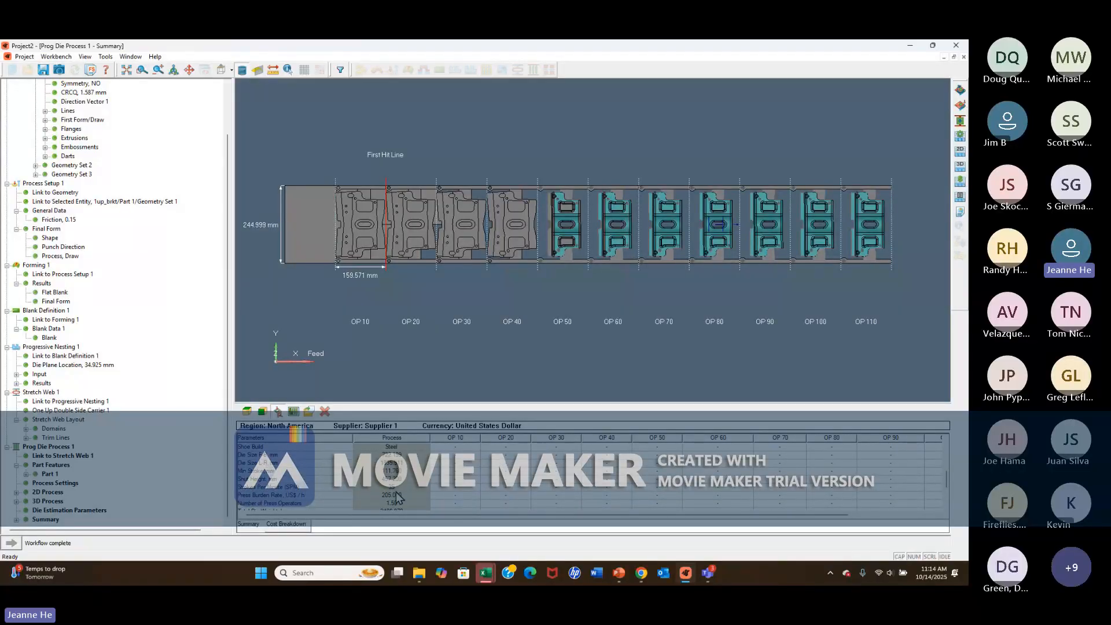
scroll(330, 497, down, 2)
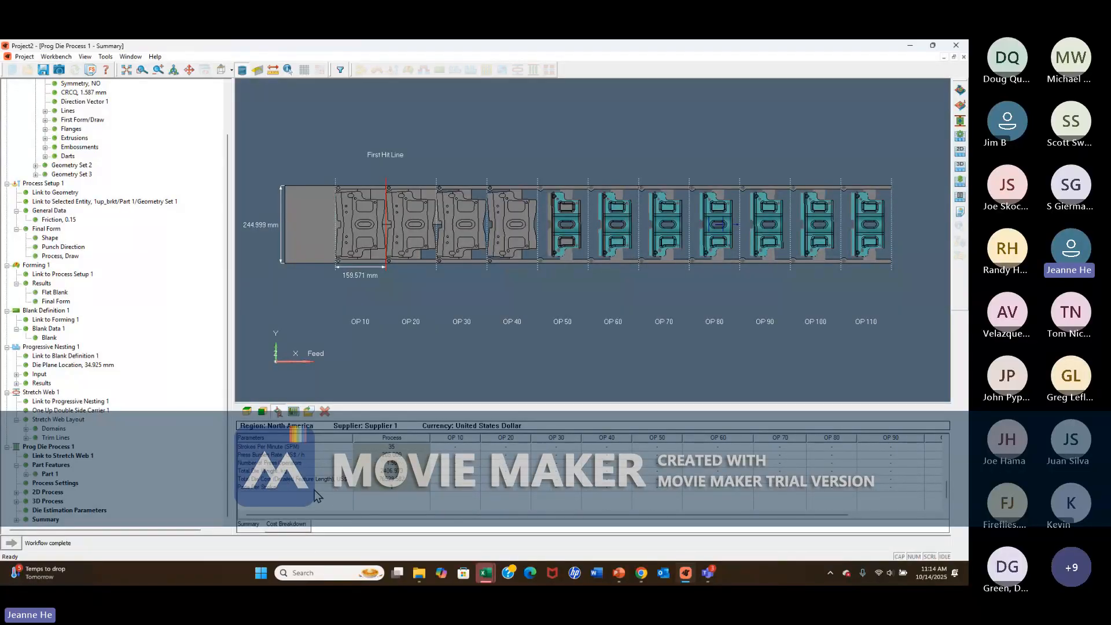
Show the die cost breakdown and expand it to the detailed cost categories.
click(290, 529)
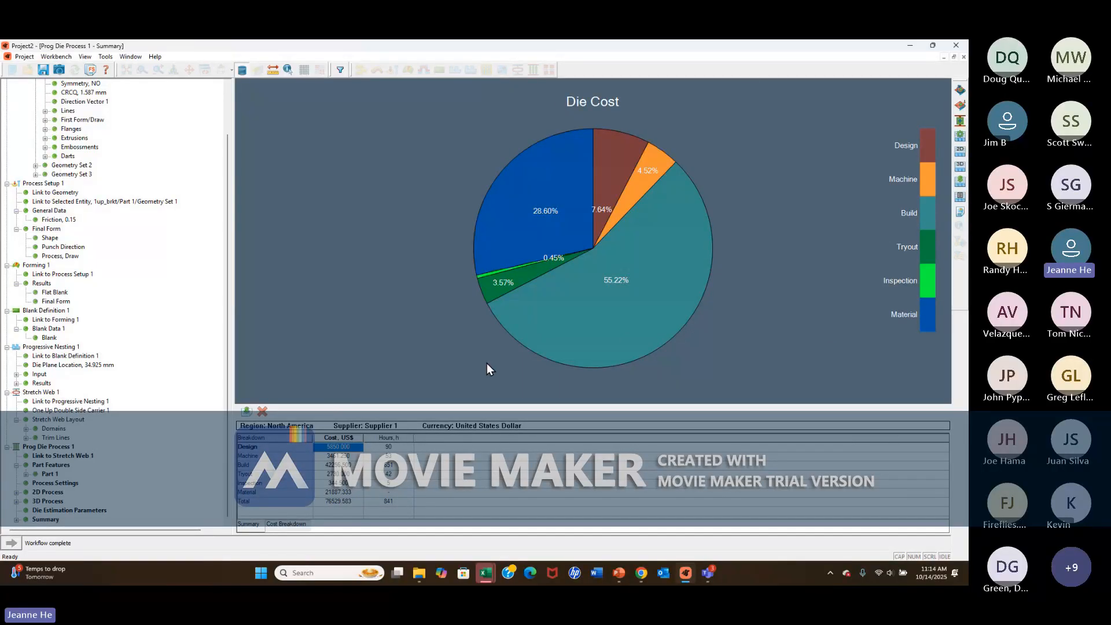
click(247, 413)
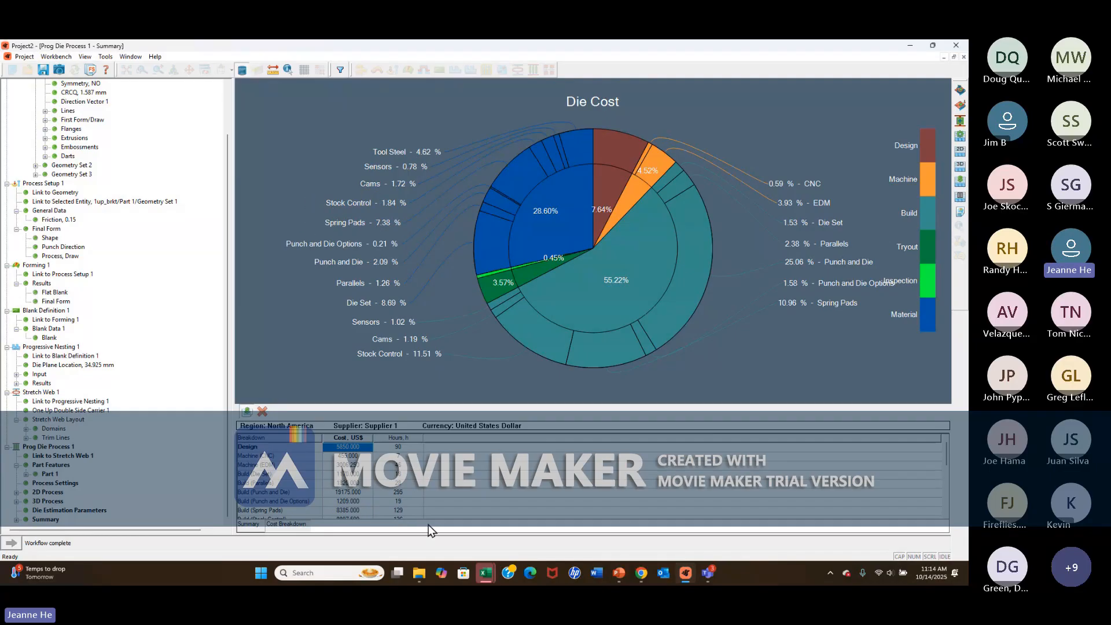
Switch to Project4_Report.xlsb in Excel and compare the total die costs by supplier.
mouse_move(489, 579)
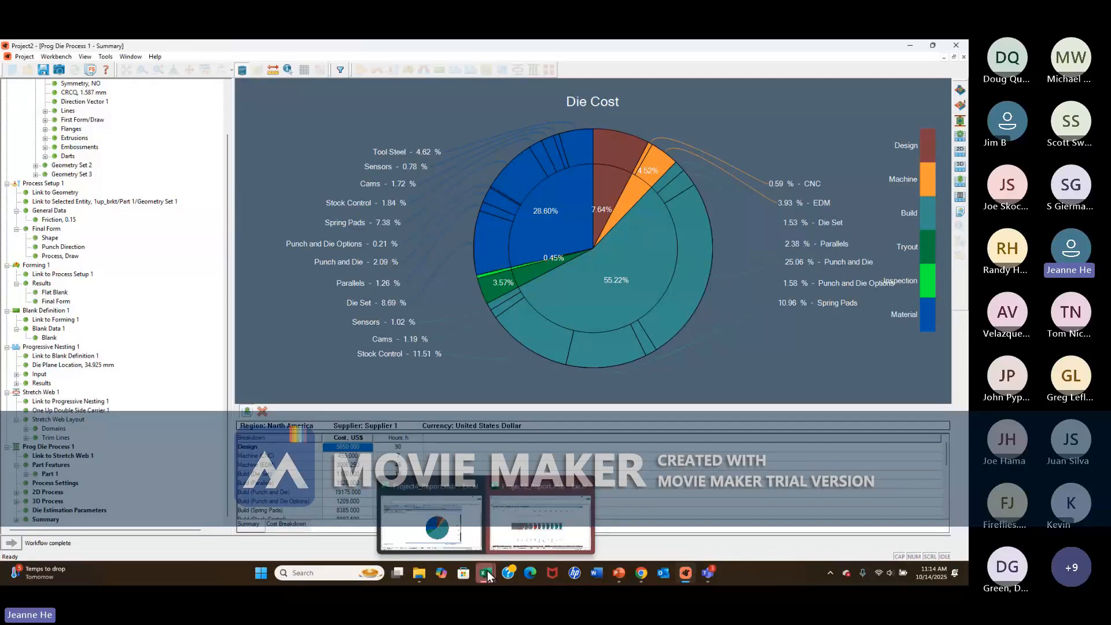
click(433, 524)
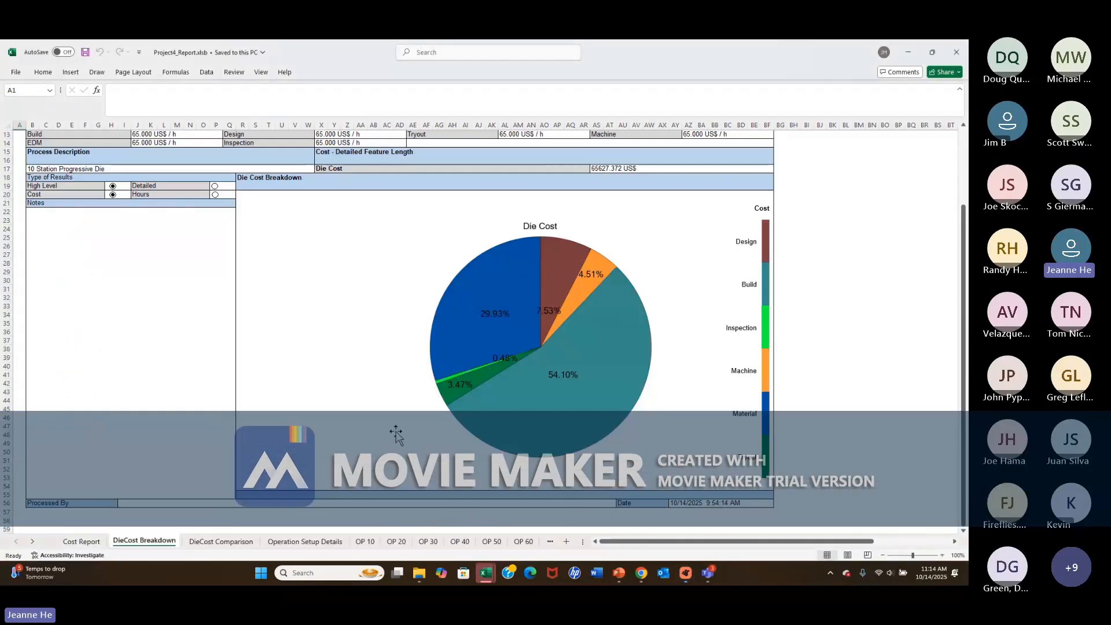
click(84, 542)
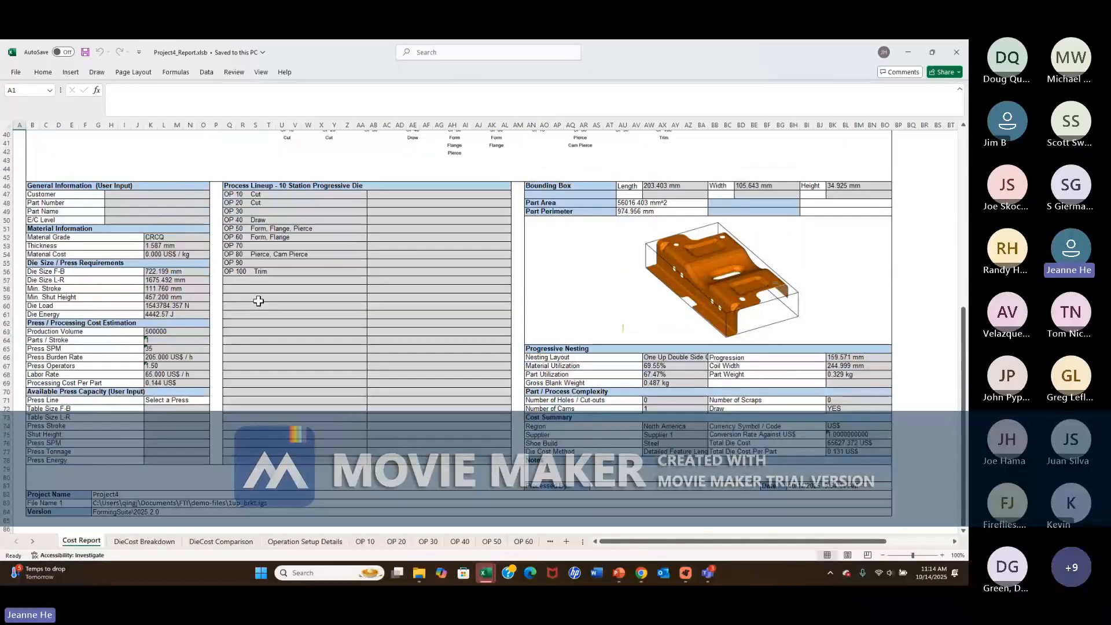
click(145, 542)
click(234, 543)
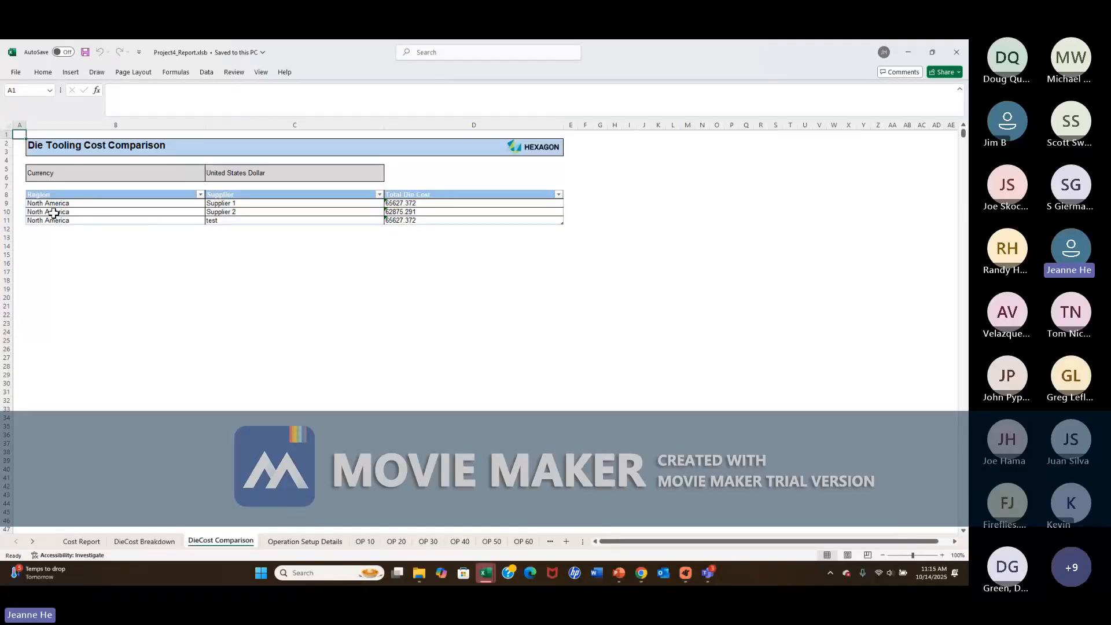
Examine the operation setup details of the report, including the strip layout and the process summary table.
click(304, 543)
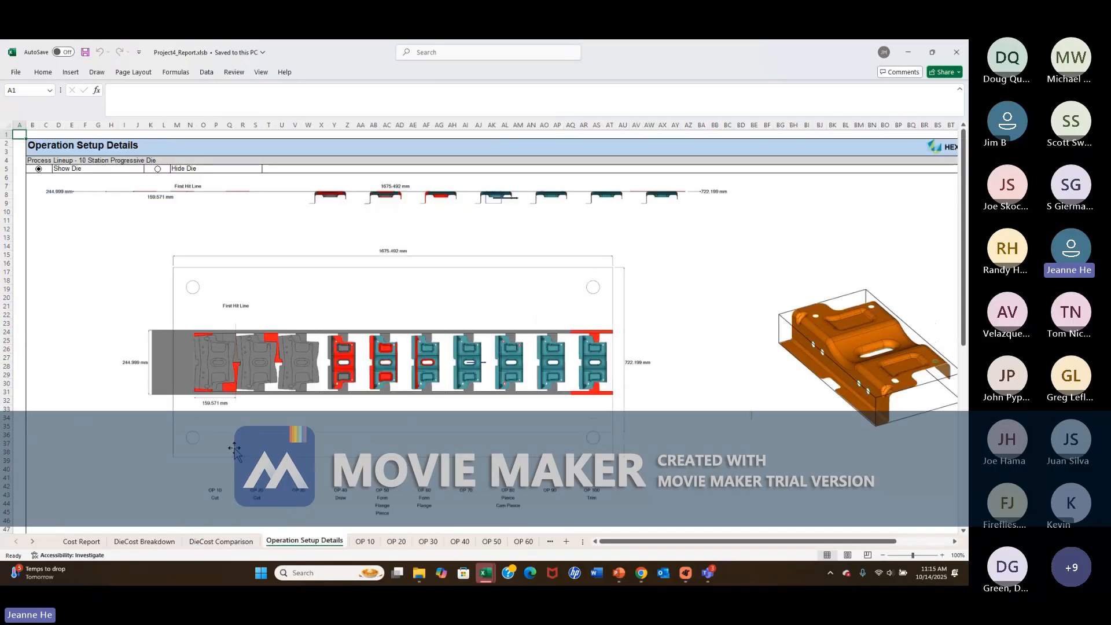
scroll(234, 450, down, 6)
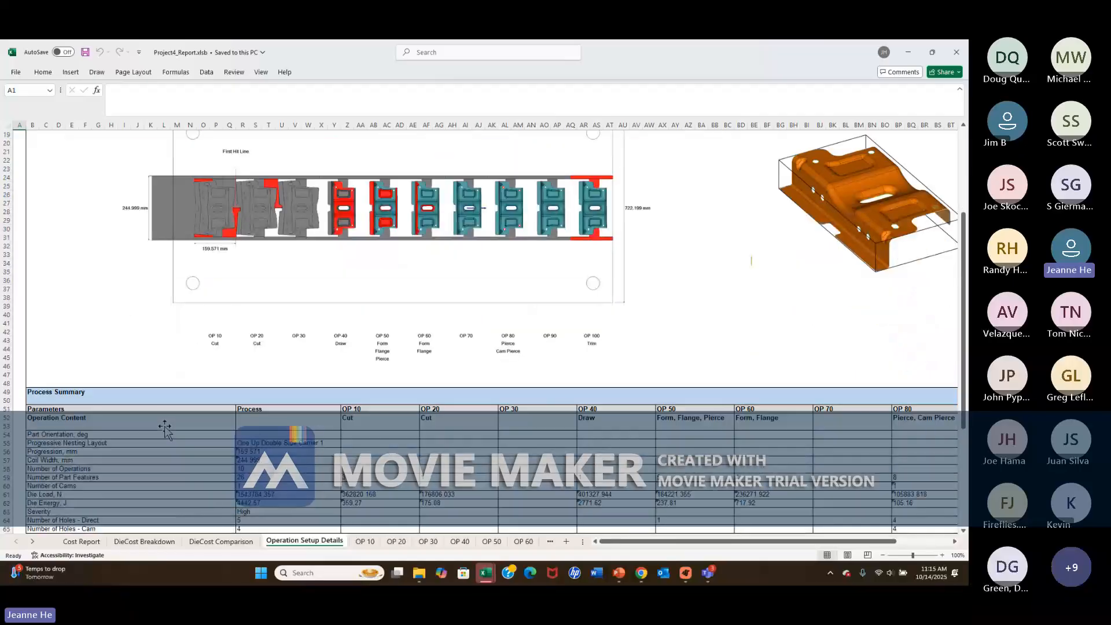
scroll(165, 428, down, 3)
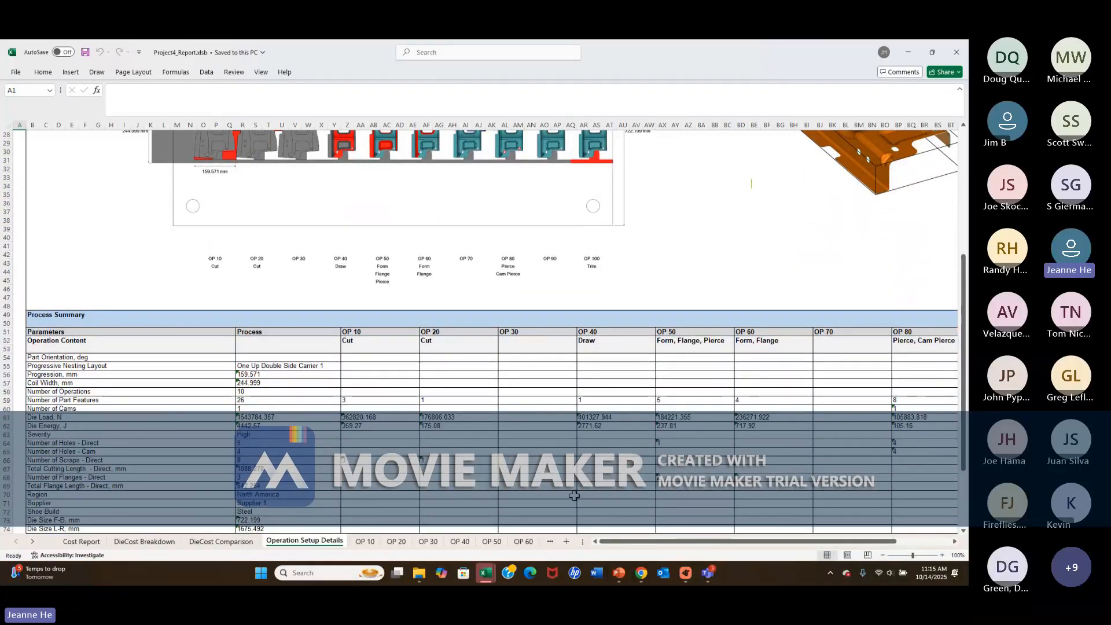
scroll(337, 468, down, 3)
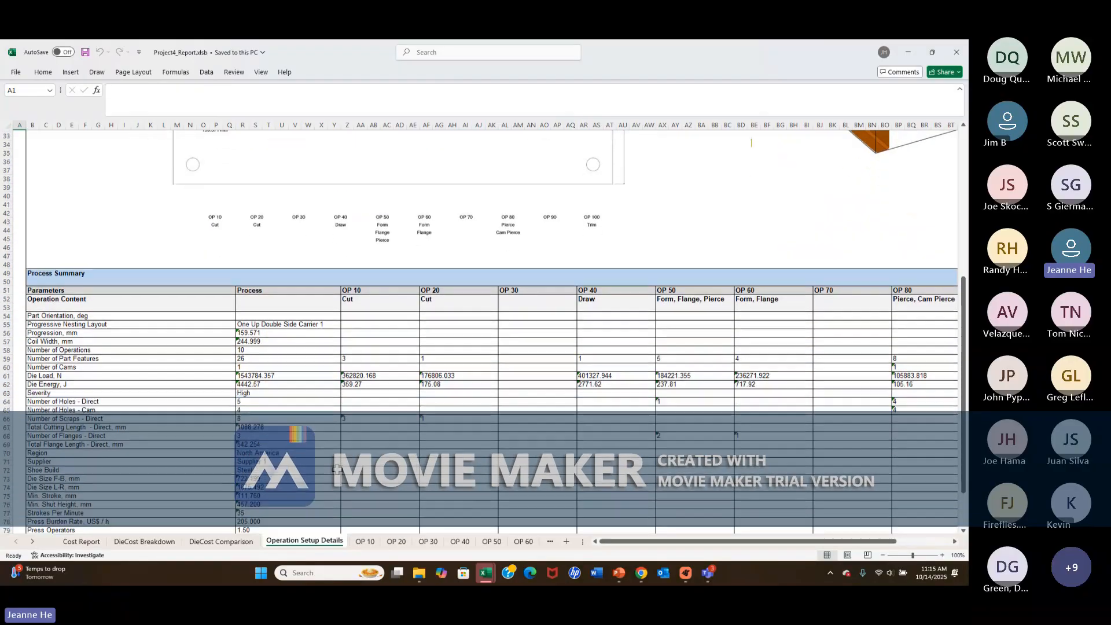
scroll(338, 468, down, 3)
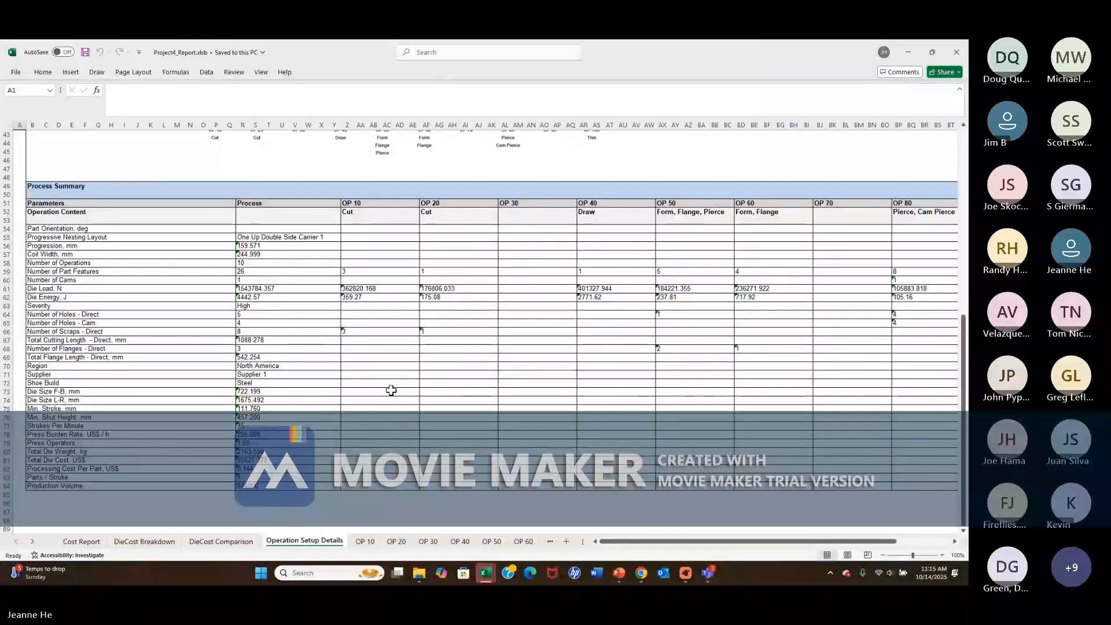
Review the individual operation sheets of the report from OP 10 through OP 60.
click(366, 541)
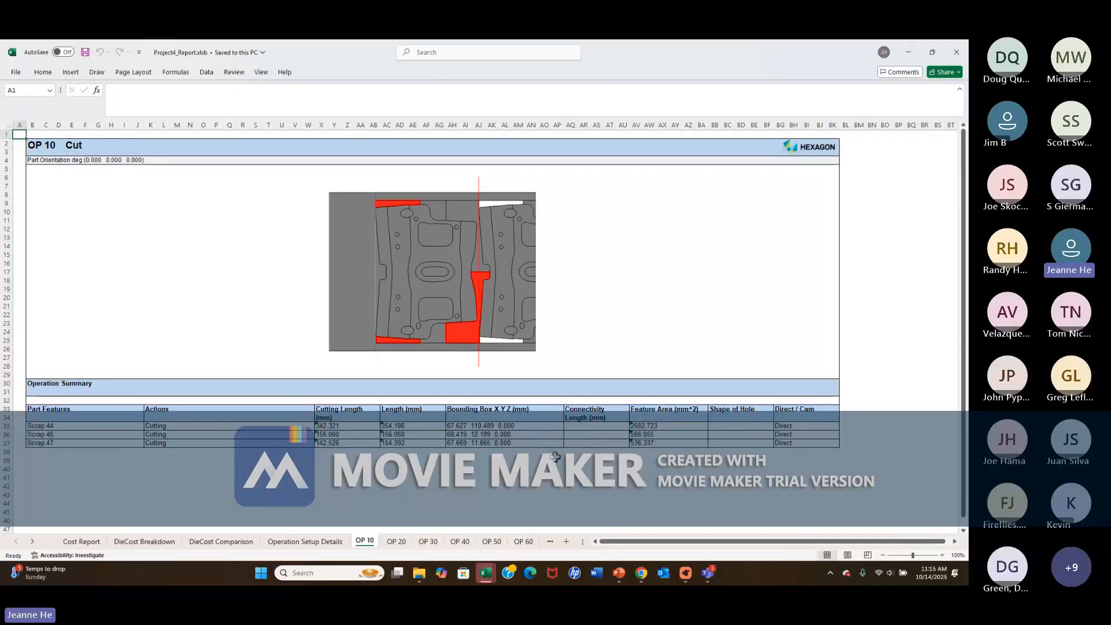
click(398, 542)
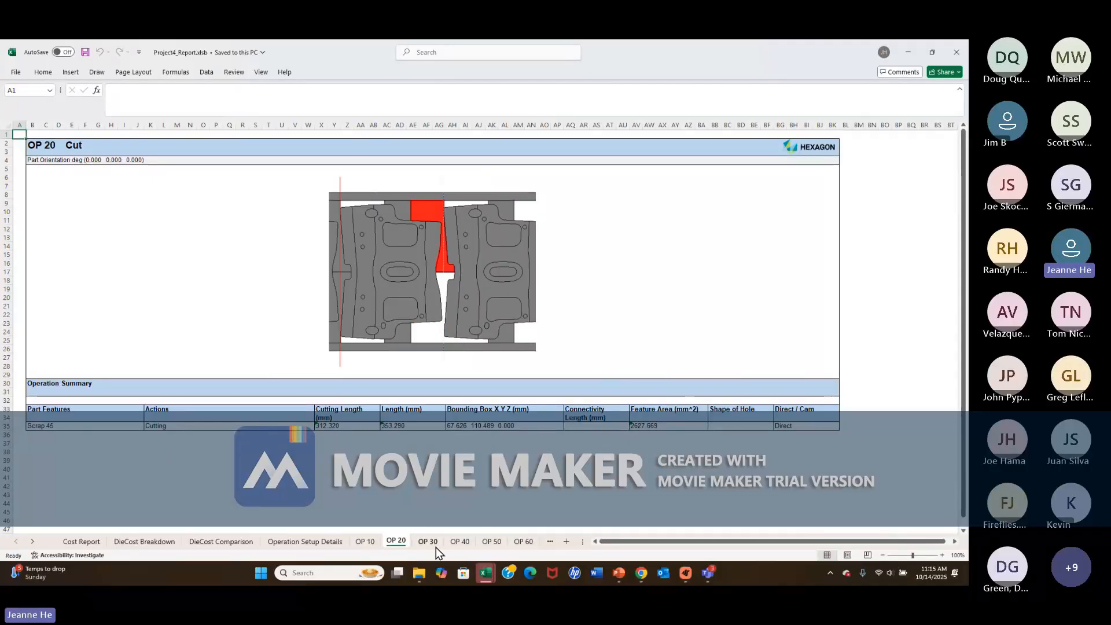
click(433, 544)
click(466, 543)
click(493, 543)
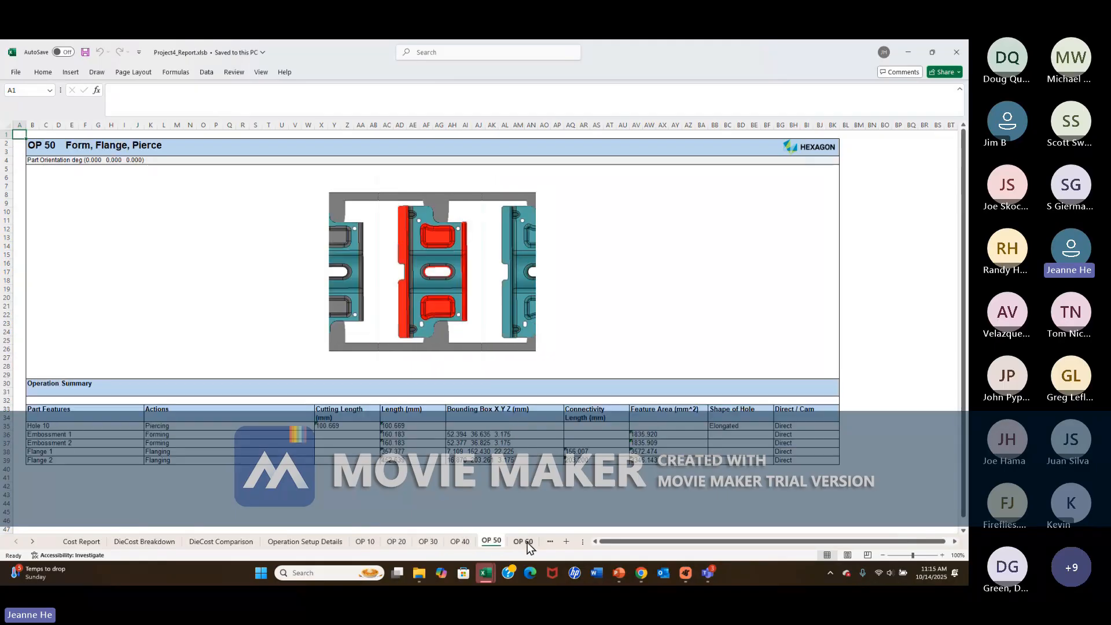
click(524, 543)
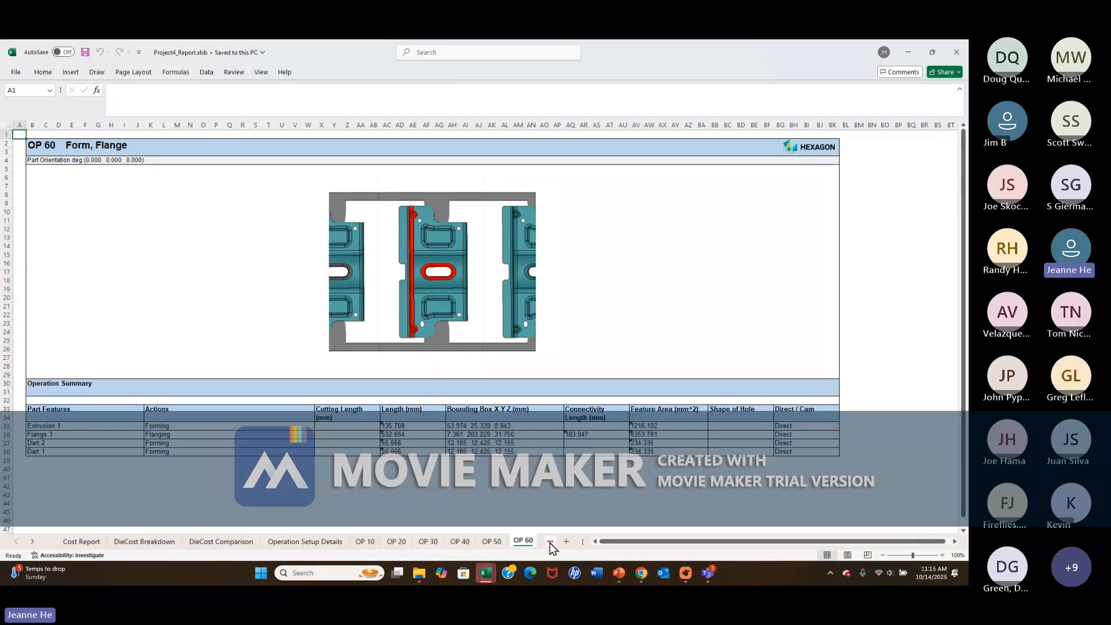
Switch back from Excel to the Project2 die planning window and view the part's final form in Process Setup 1.
click(909, 52)
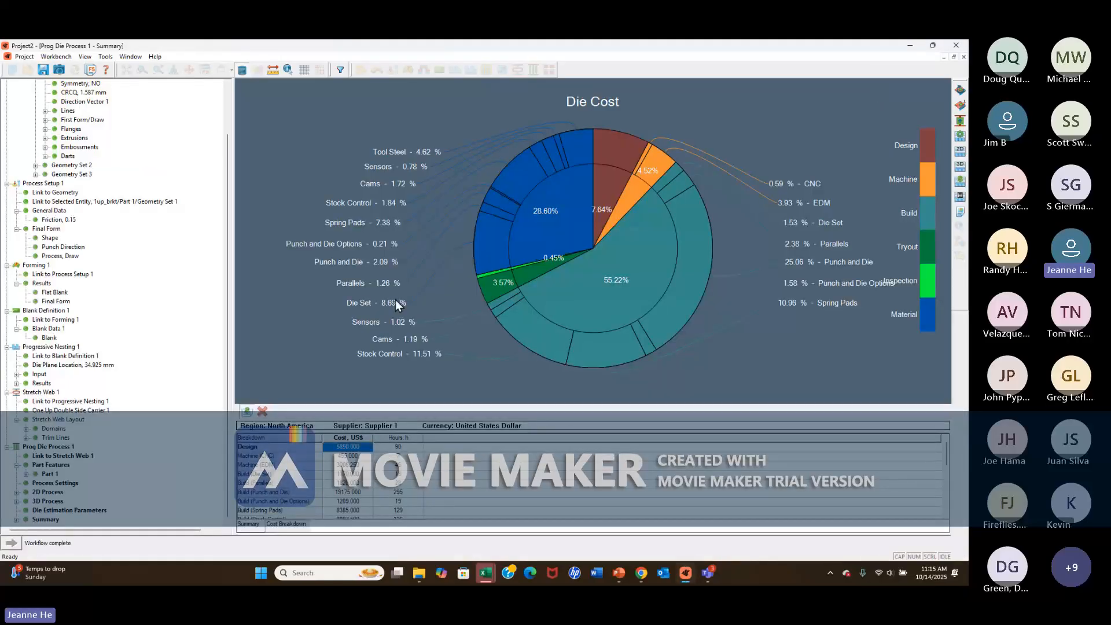
scroll(81, 392, up, 2)
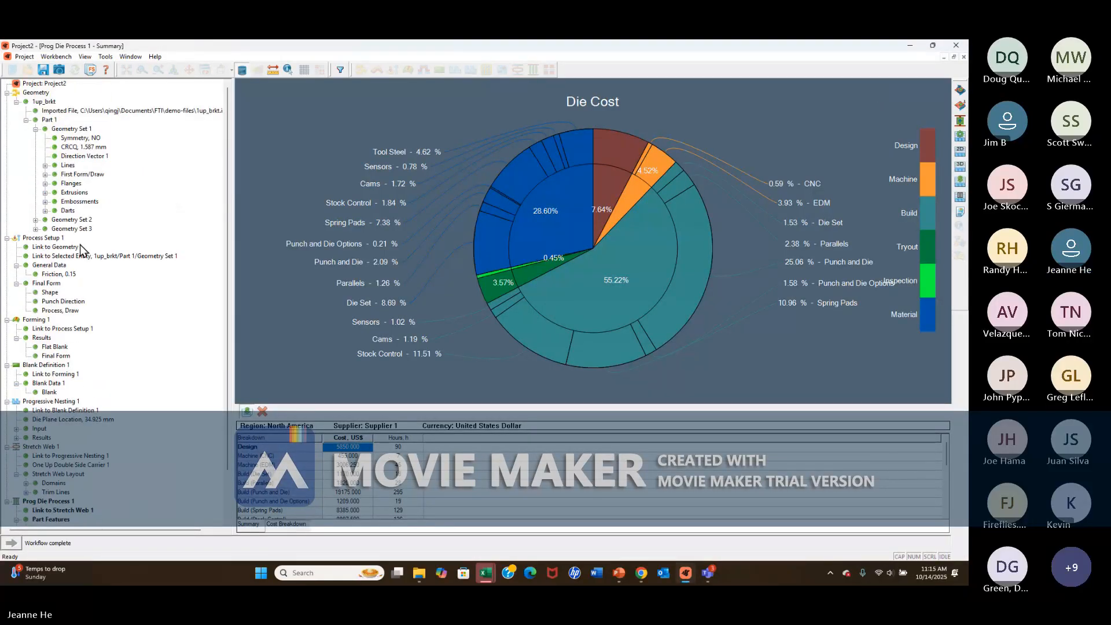
click(58, 238)
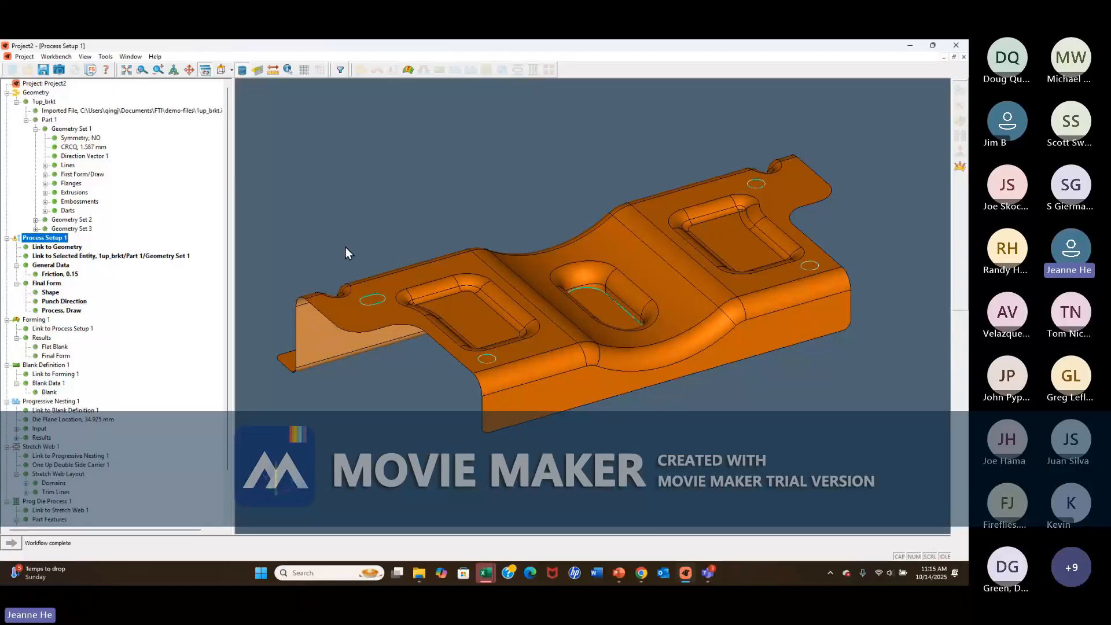
Edit the blank in Blank Definition 1, closing the notch in its lower edge with a straight sketch line bent slightly at its midpoint.
click(47, 366)
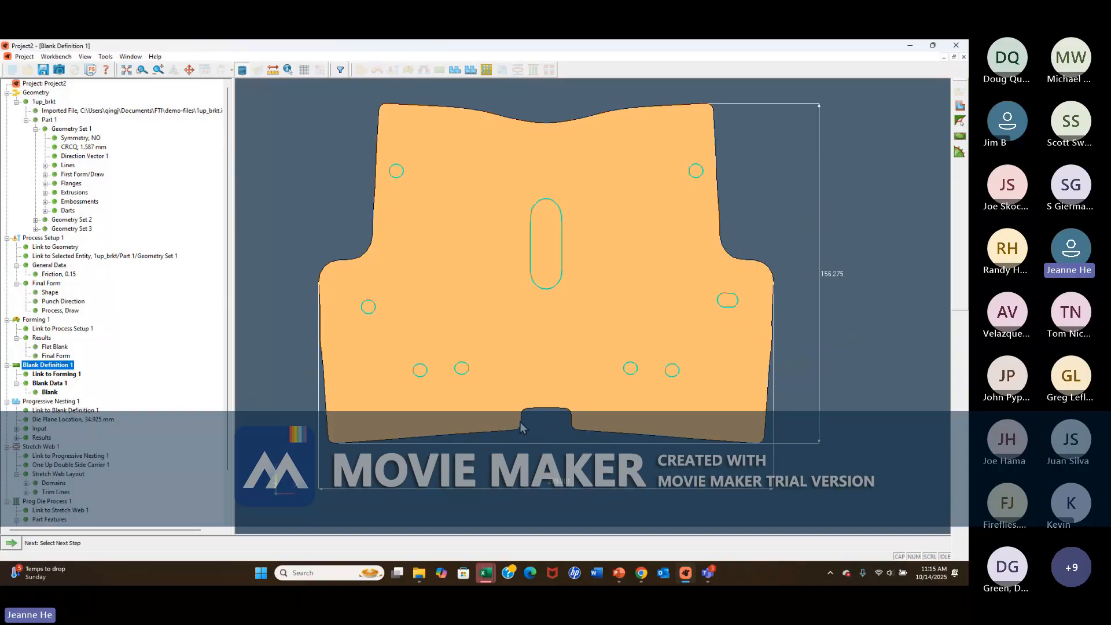
click(960, 121)
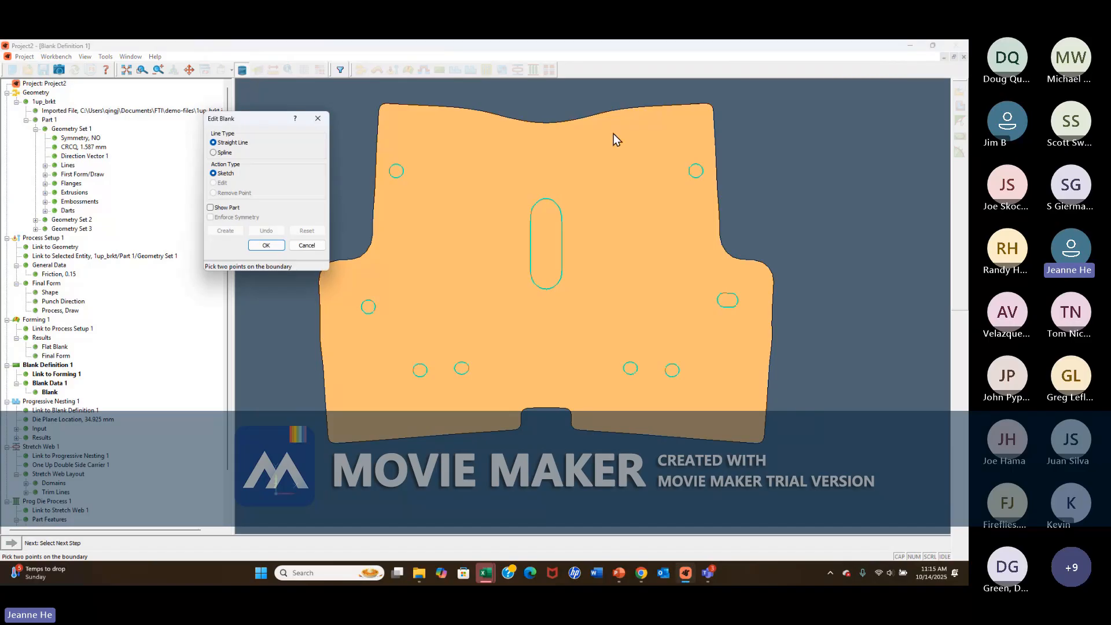
click(514, 430)
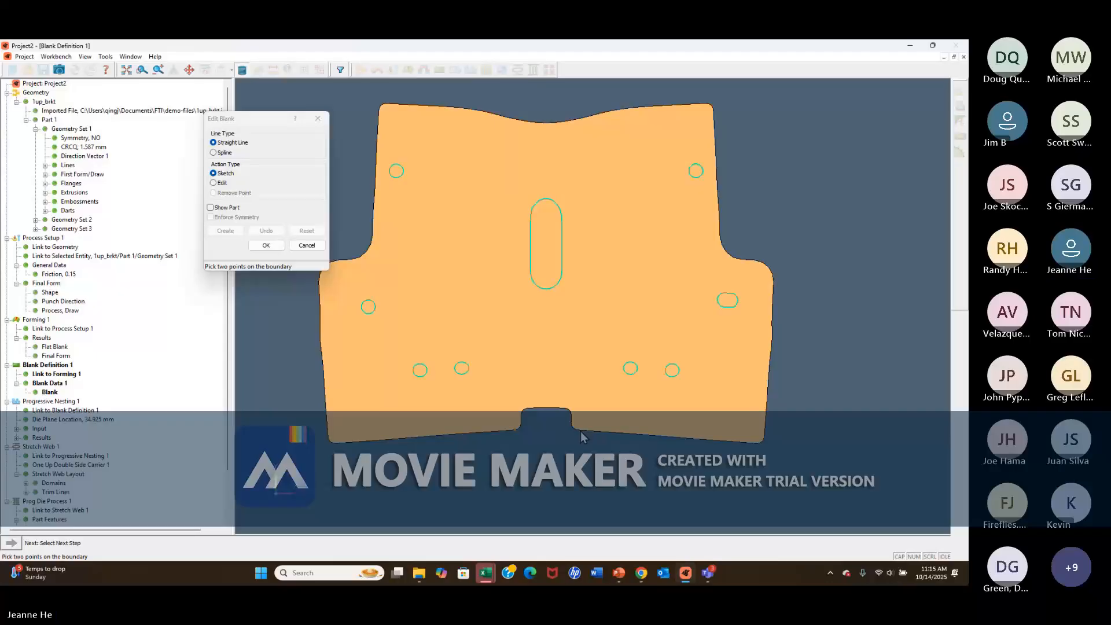
click(582, 431)
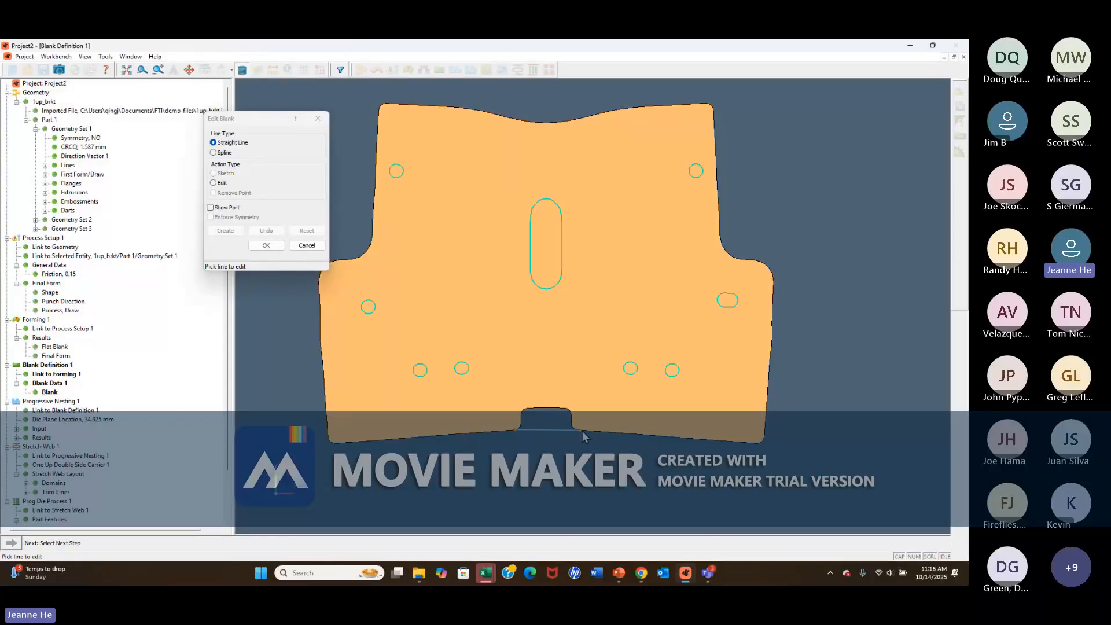
click(545, 429)
drag(546, 426, 546, 428)
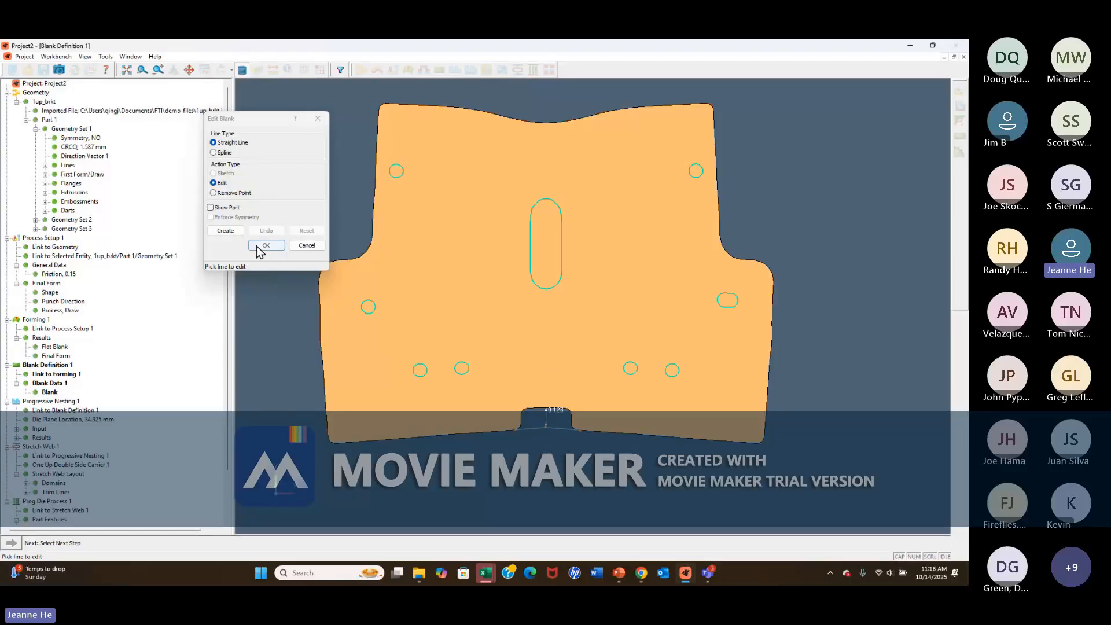
click(227, 231)
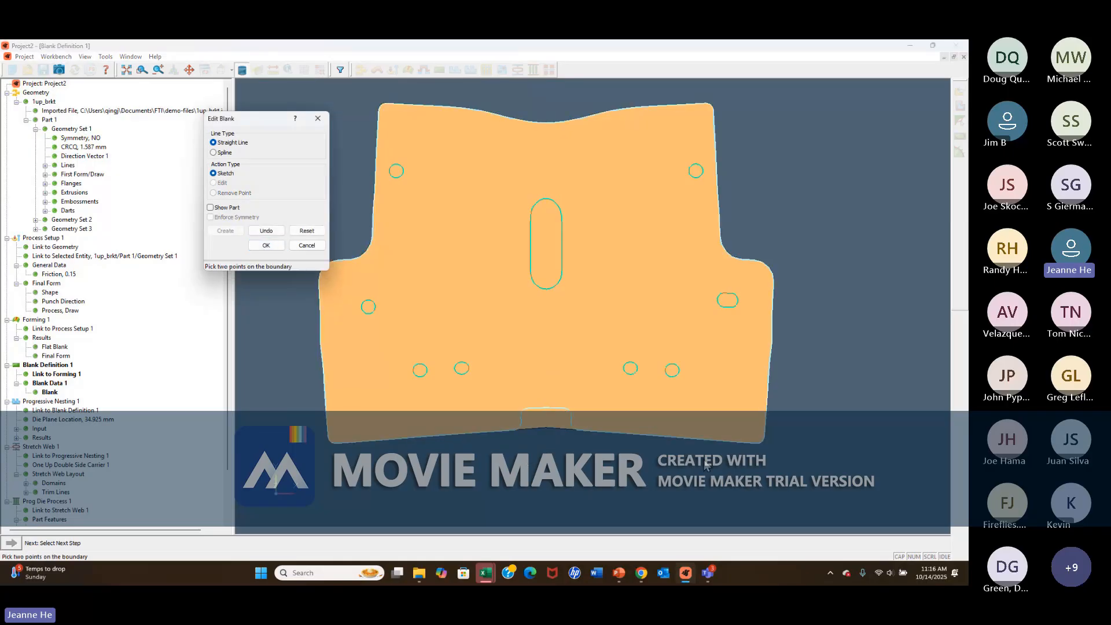
click(266, 246)
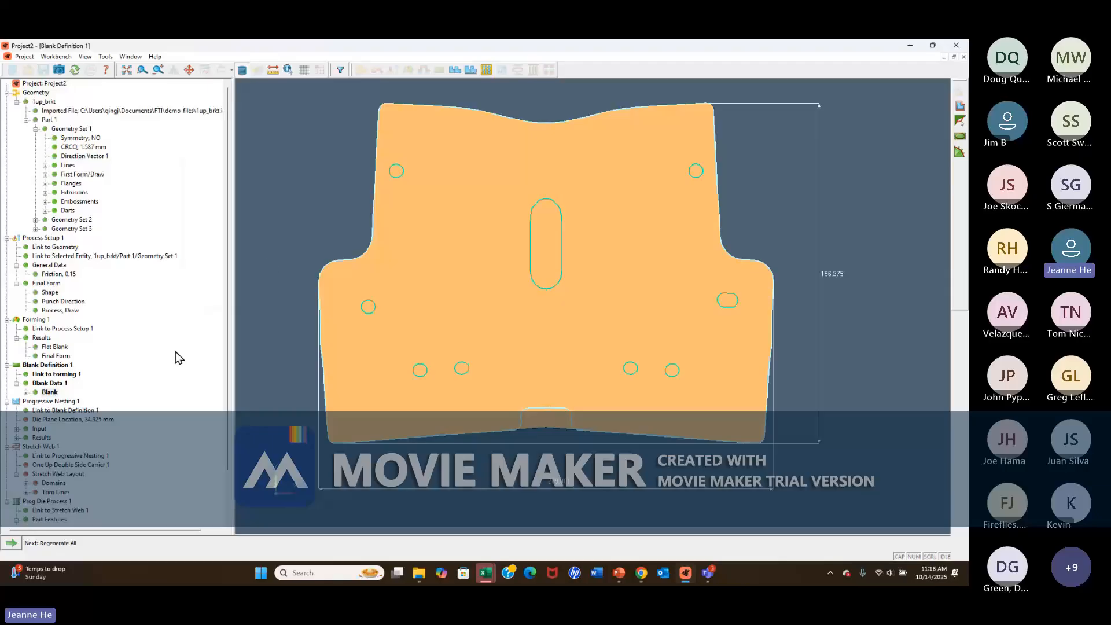
Regenerate all features that depend on the edited blank and show the summary of Prog Die Process 1.
click(13, 546)
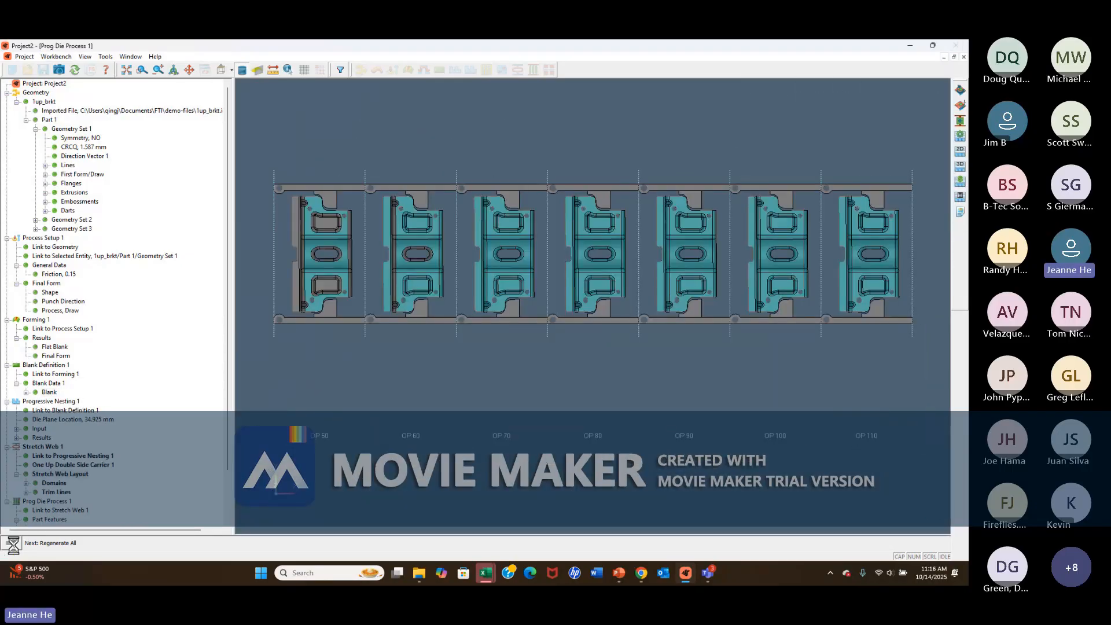
click(12, 546)
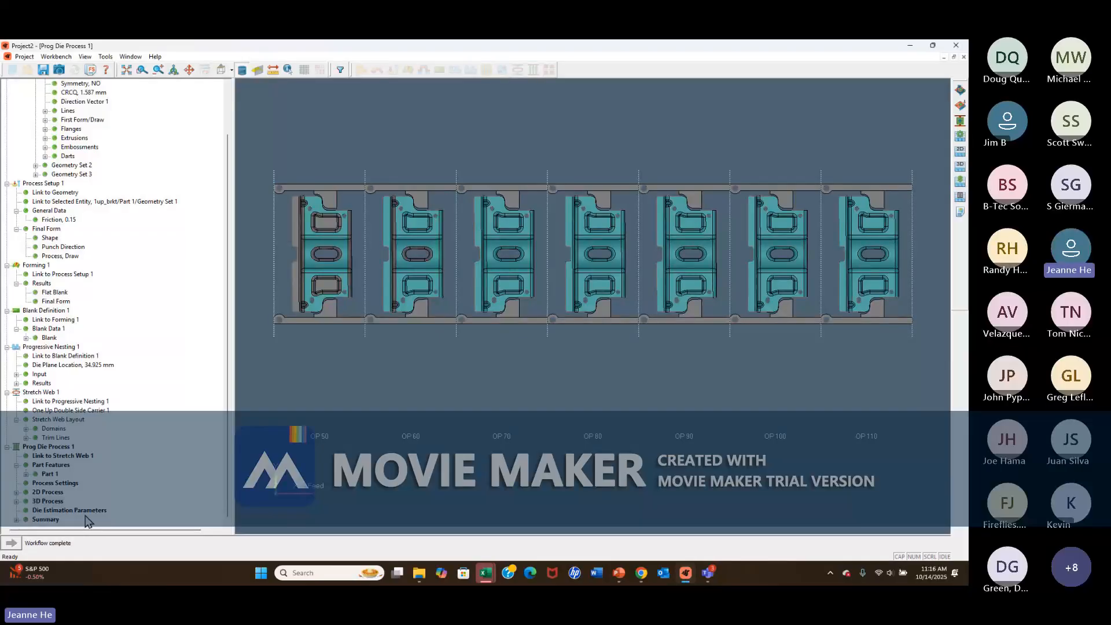
click(44, 521)
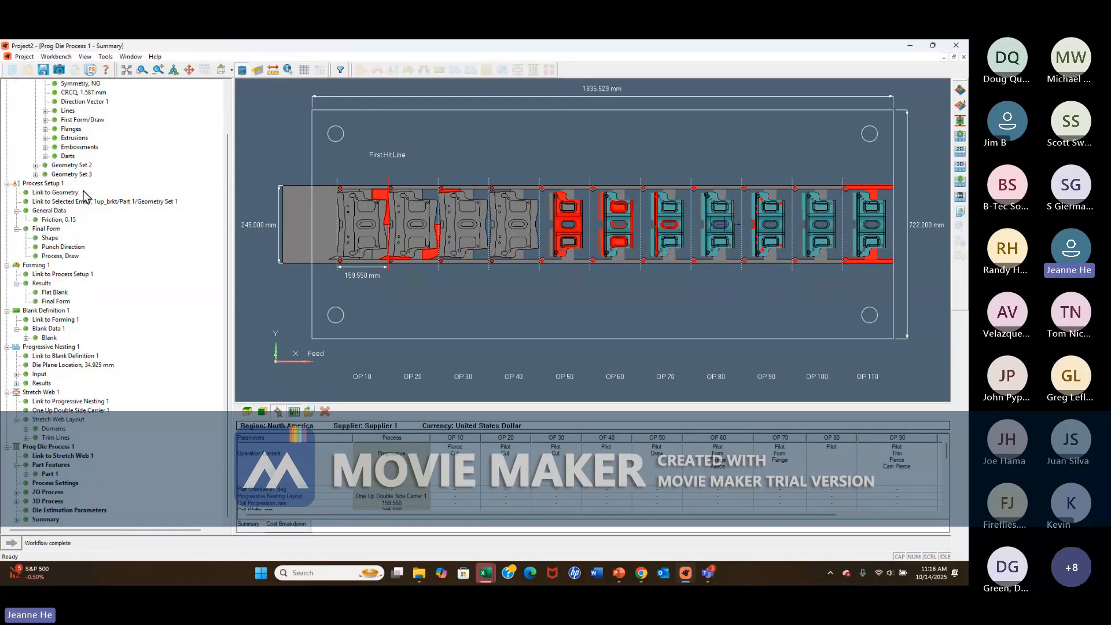
Run the web simulation for Stretch Web 1 and display its feasibility result.
double_click(46, 393)
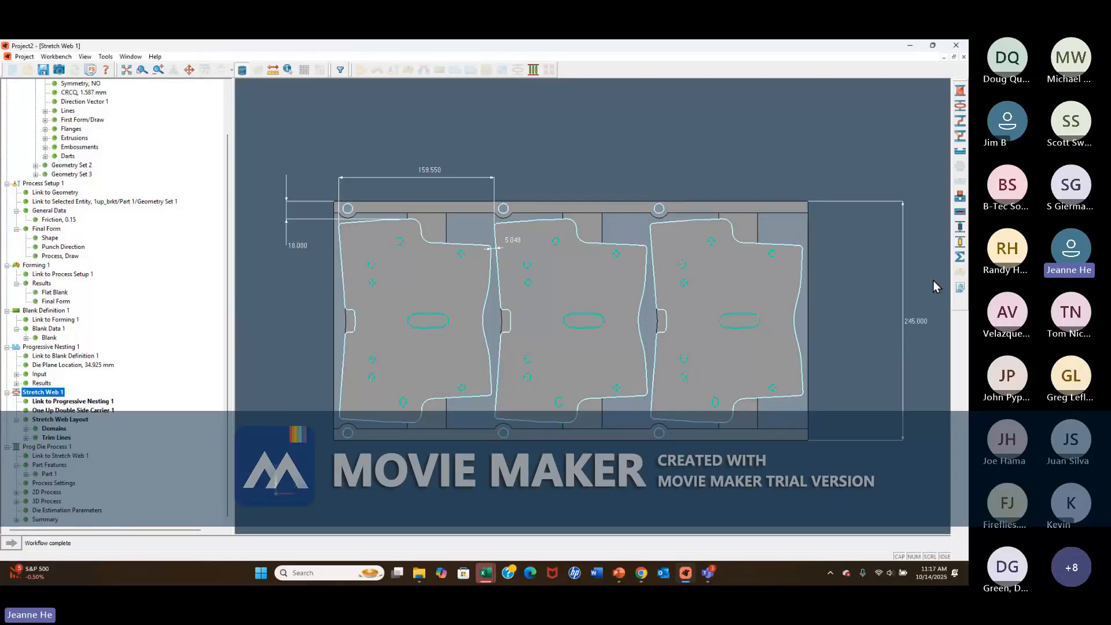
click(960, 256)
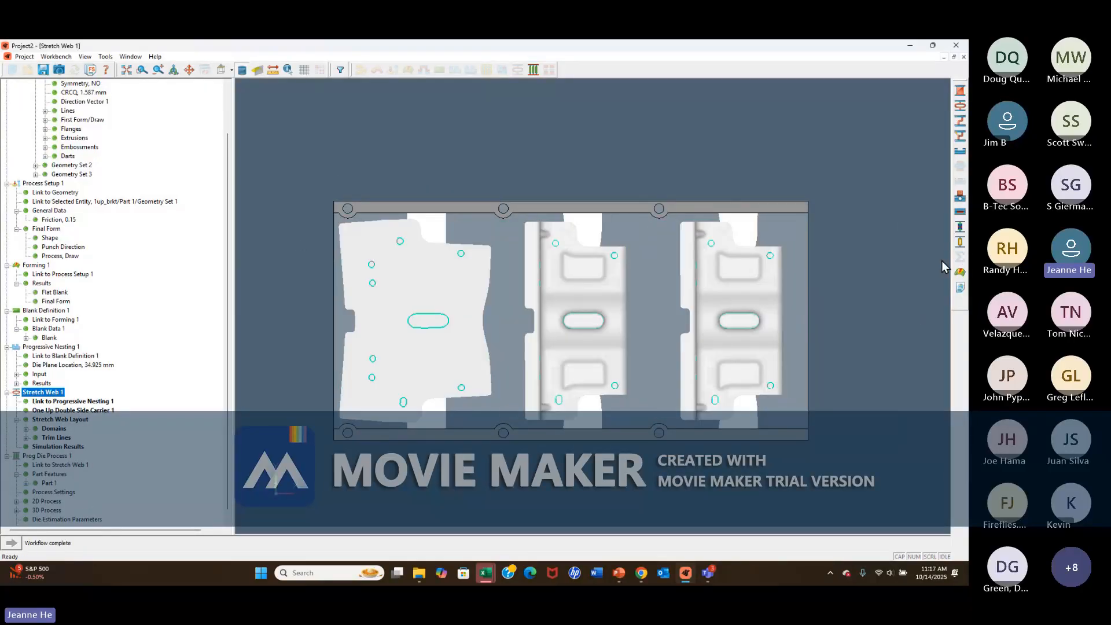
click(960, 272)
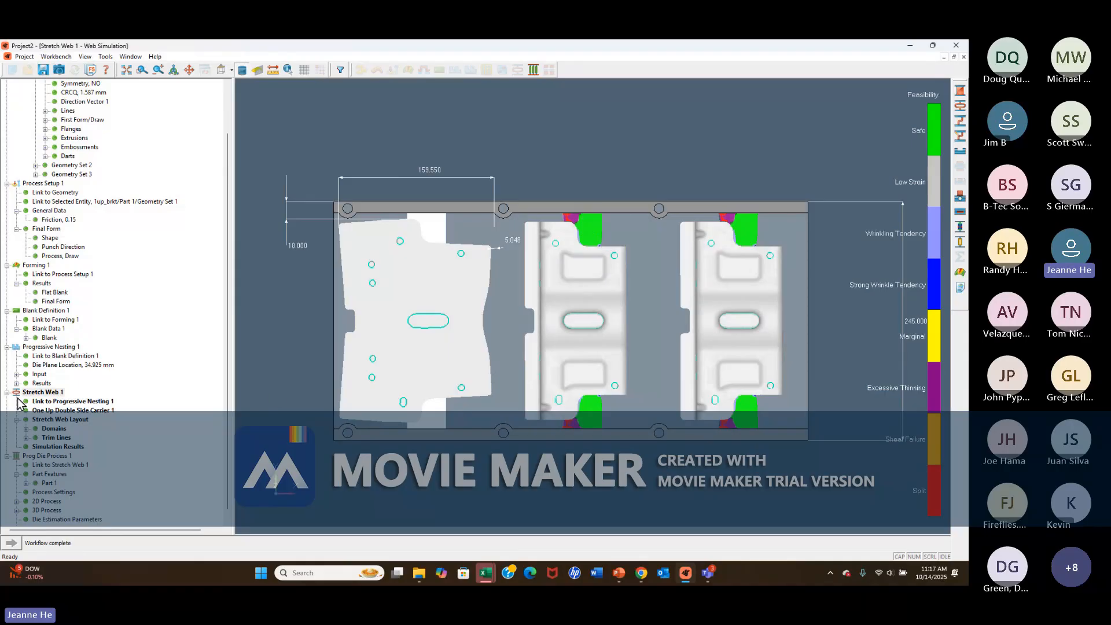
Remove both solid webs from the domains of the Stretch Web 1 layout.
click(26, 429)
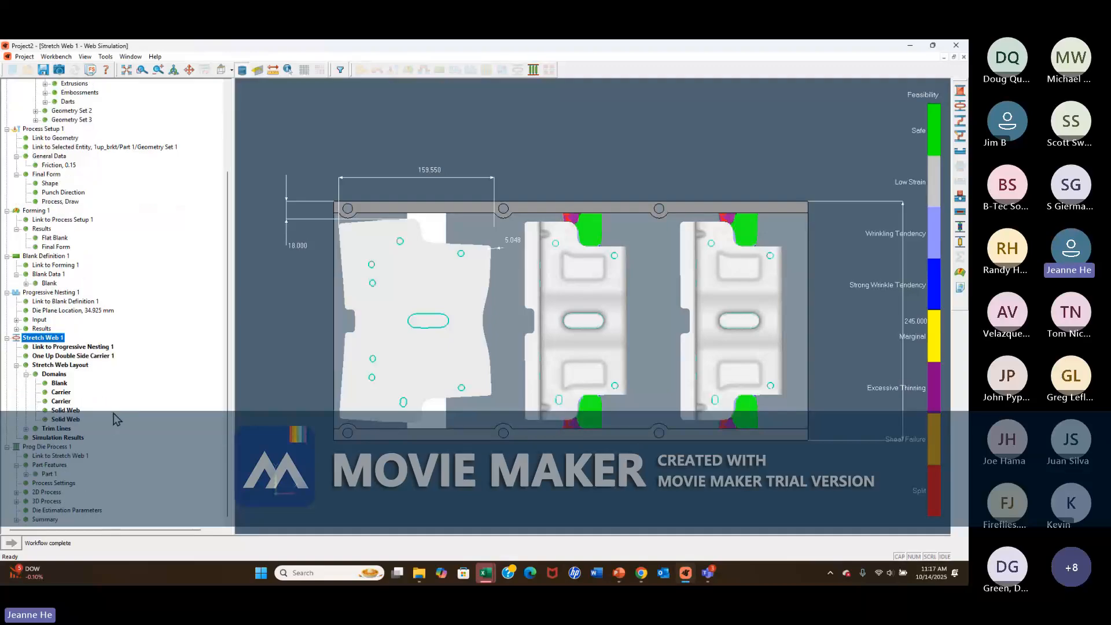
click(65, 411)
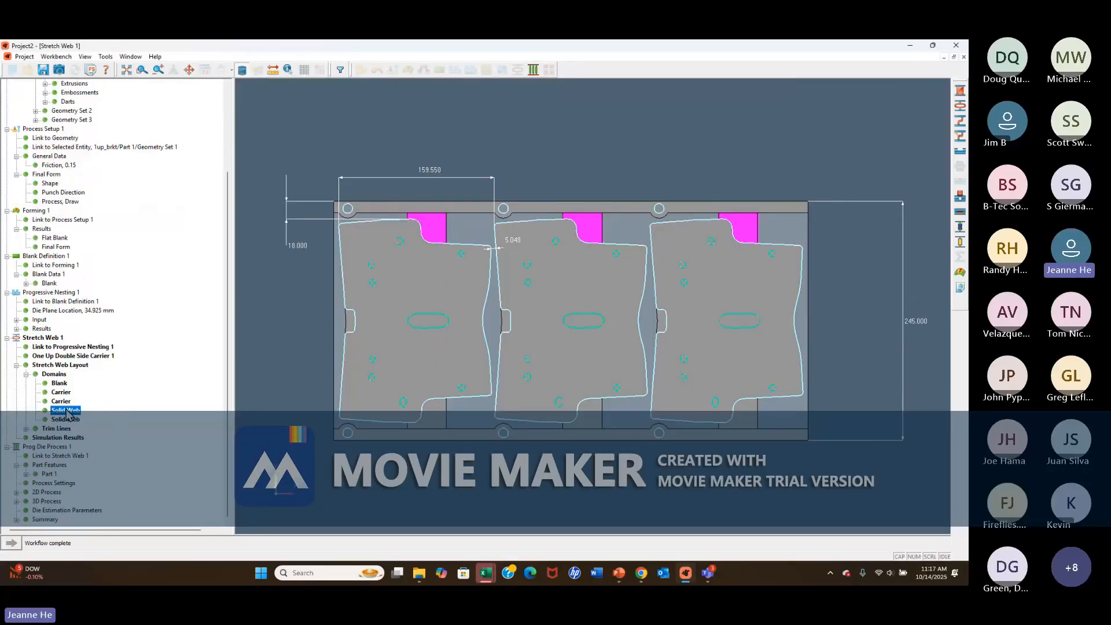
right_click(66, 411)
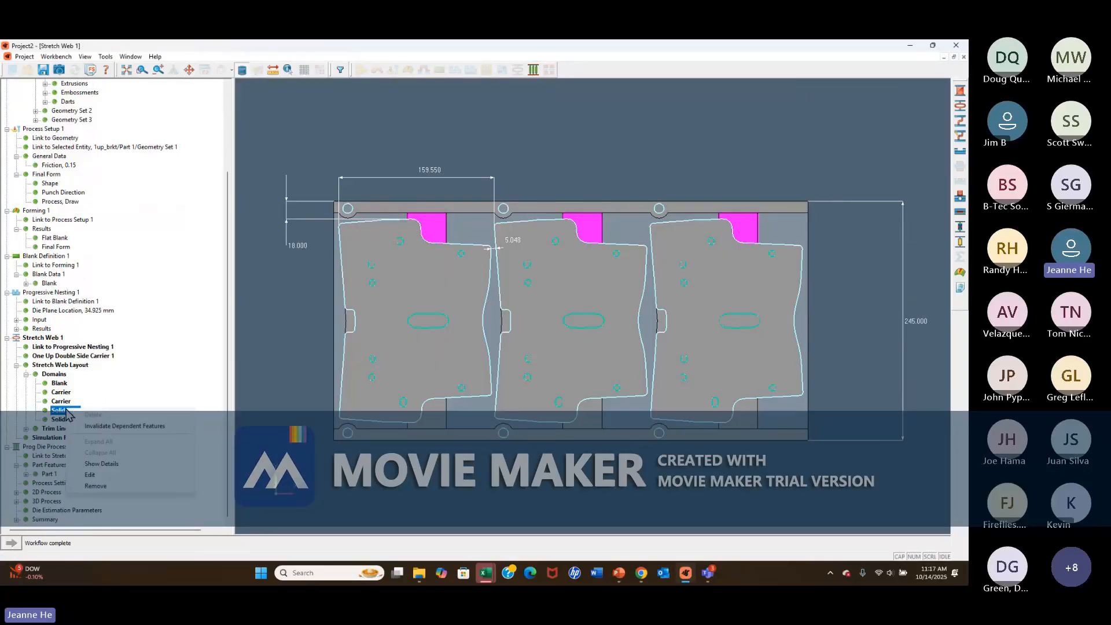
click(98, 485)
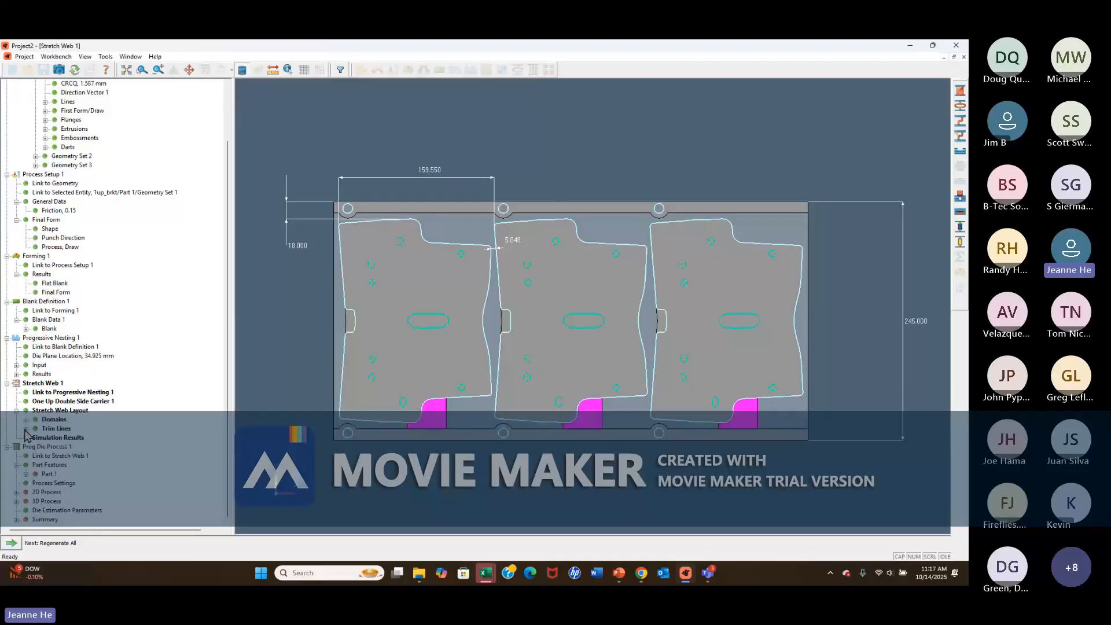
click(26, 420)
right_click(69, 457)
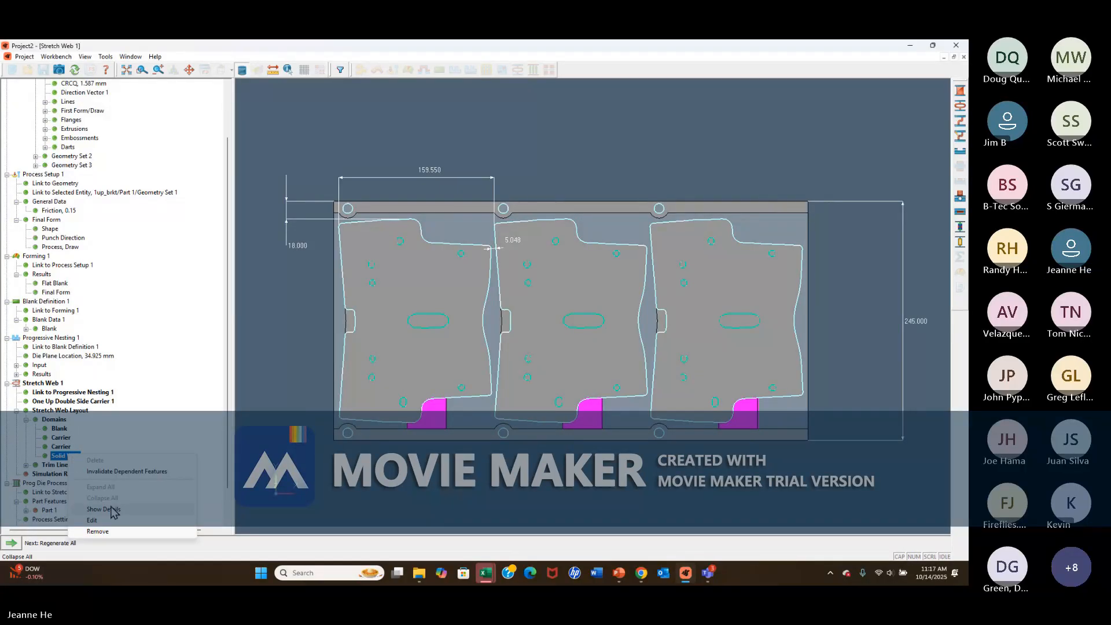
click(82, 532)
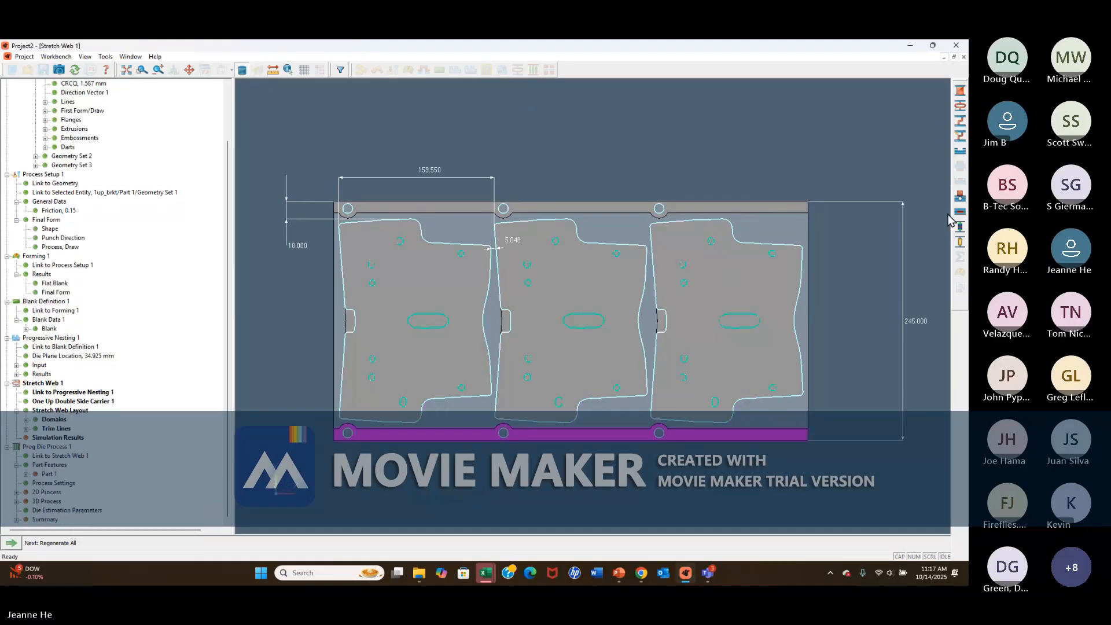
Create a symmetric pair of solid webs 40 mm wide between the blank and the two carriers.
click(960, 93)
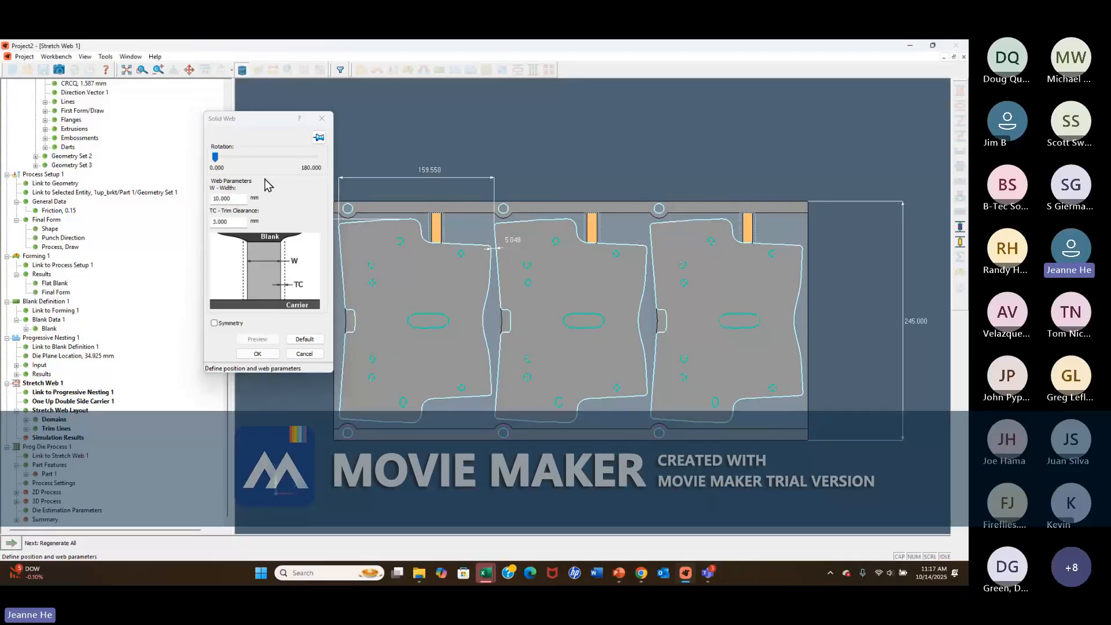
double_click(225, 198)
text(40)
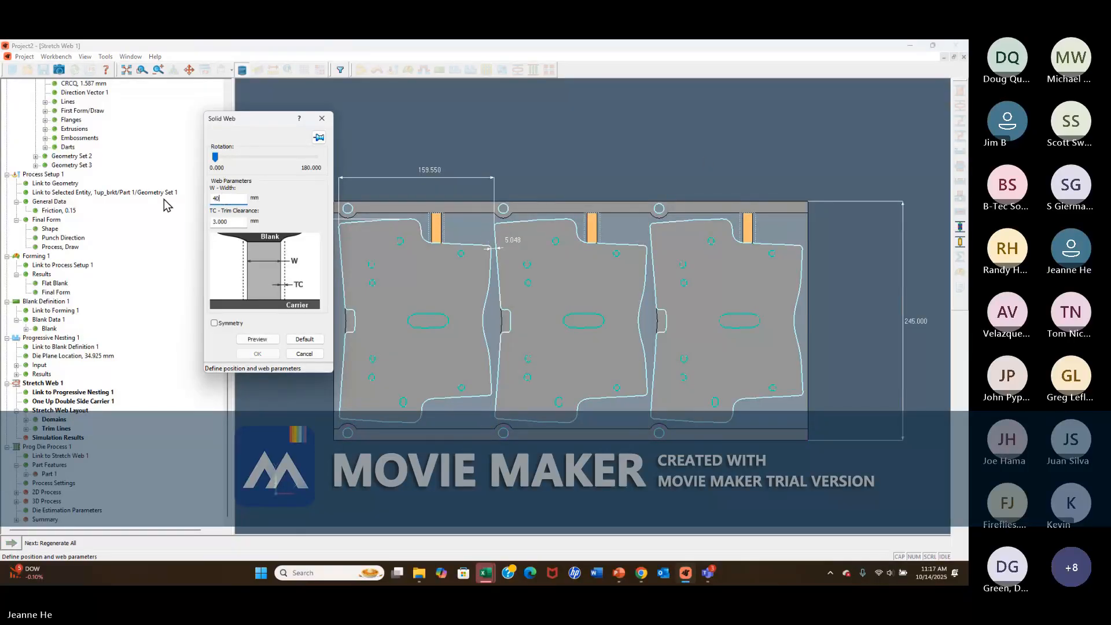
click(214, 323)
key(Return)
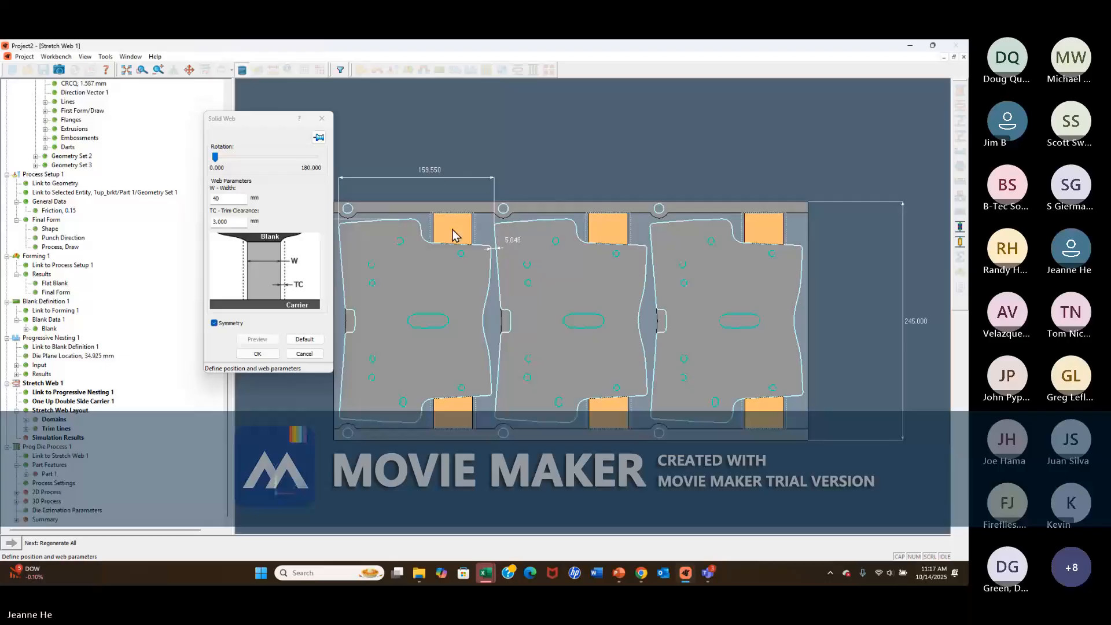
click(257, 354)
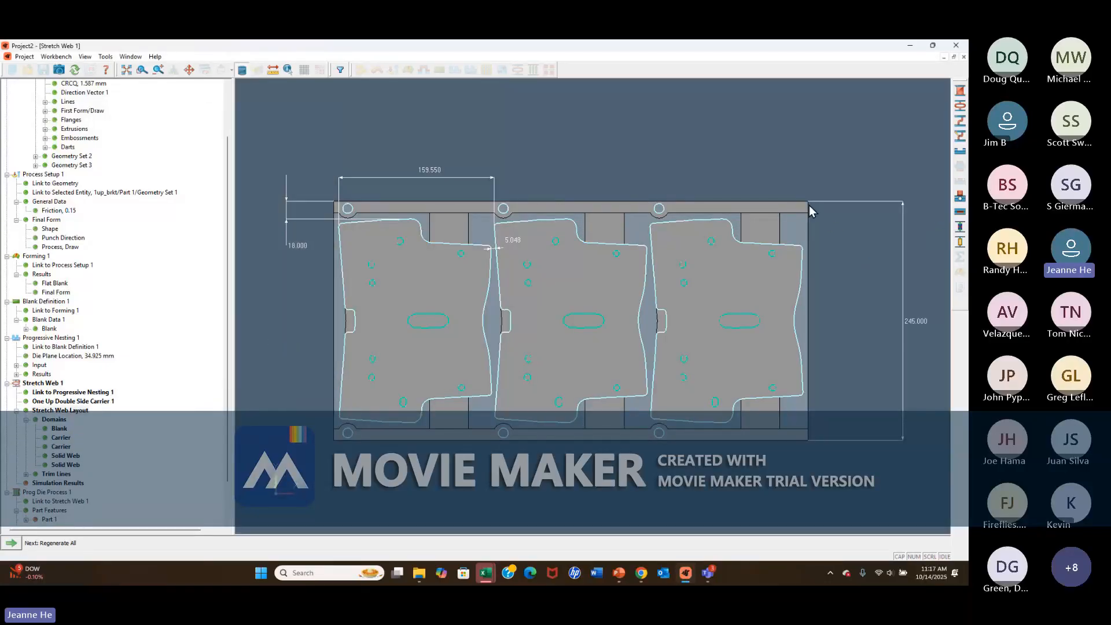
Regenerate all features with the new solid webs and display the web simulation's feasibility result.
click(70, 485)
click(11, 543)
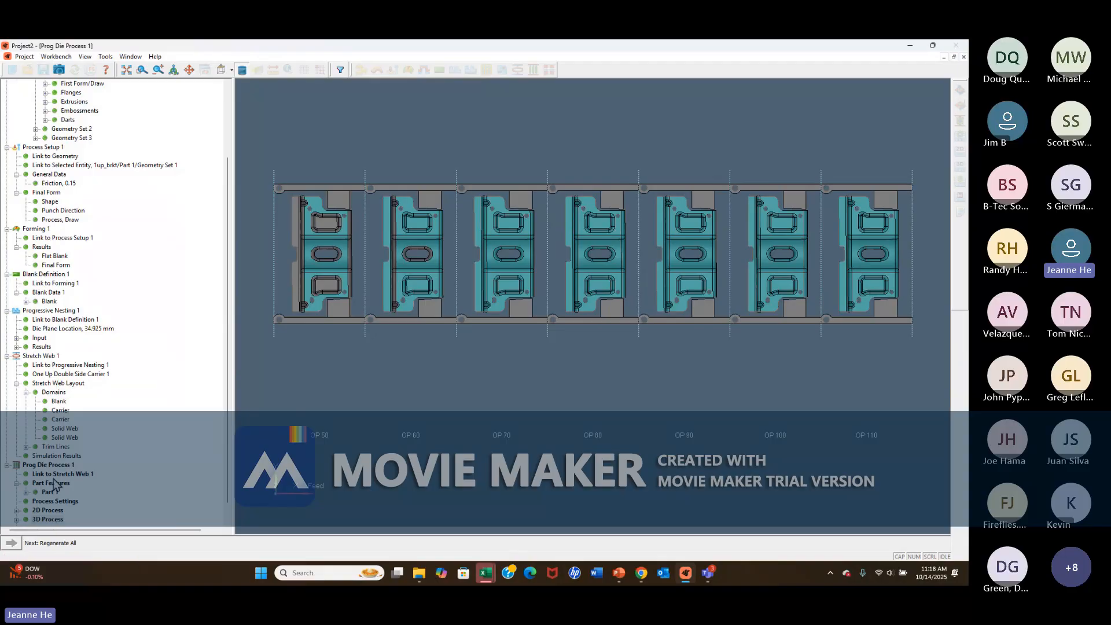
click(52, 457)
click(961, 273)
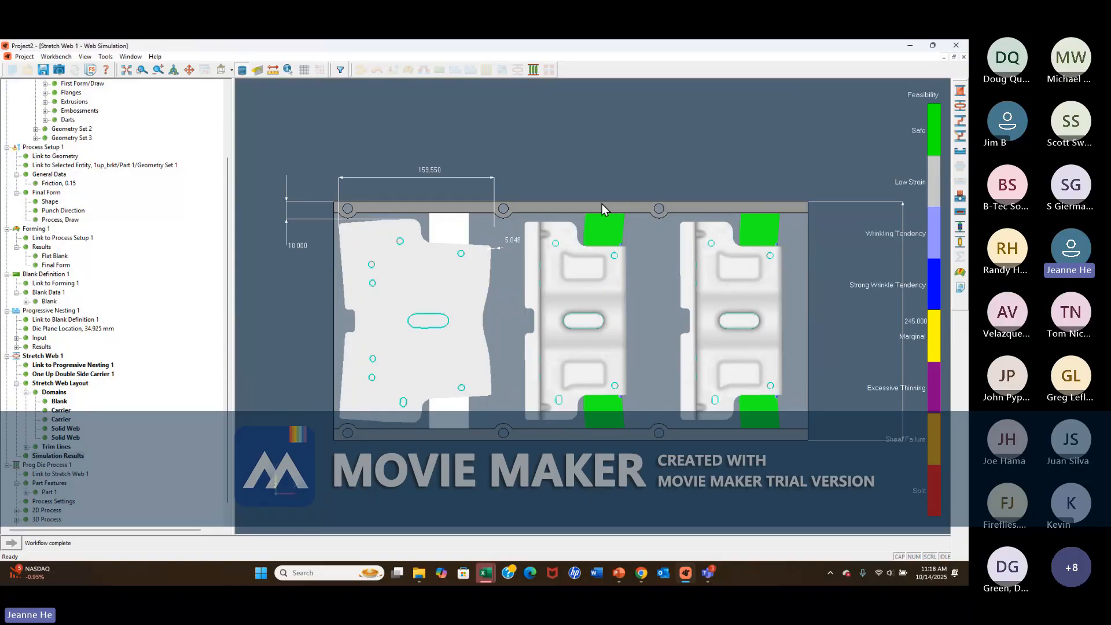
Open the 2D Process of Prog Die Process 1 for editing and delete OP 40 from it.
scroll(225, 377, down, 1)
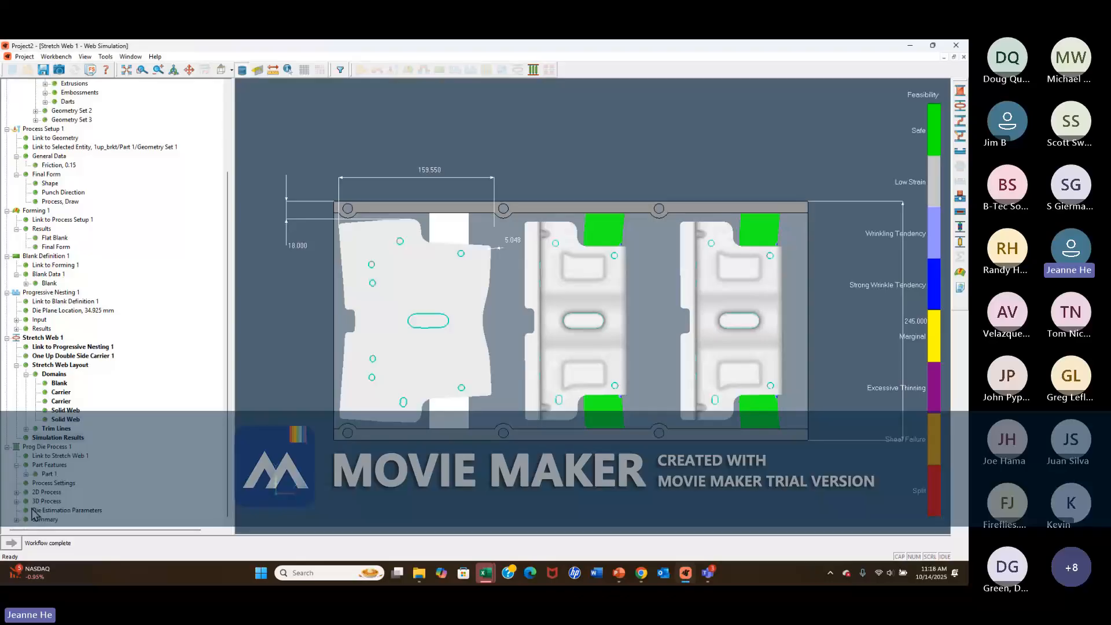
click(45, 493)
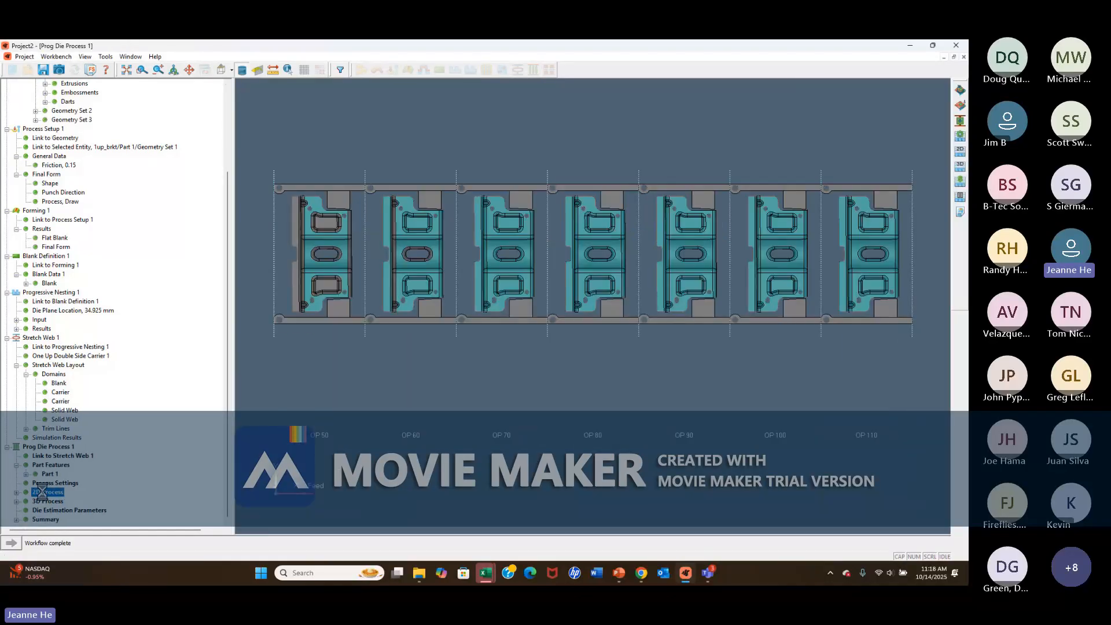
right_click(45, 496)
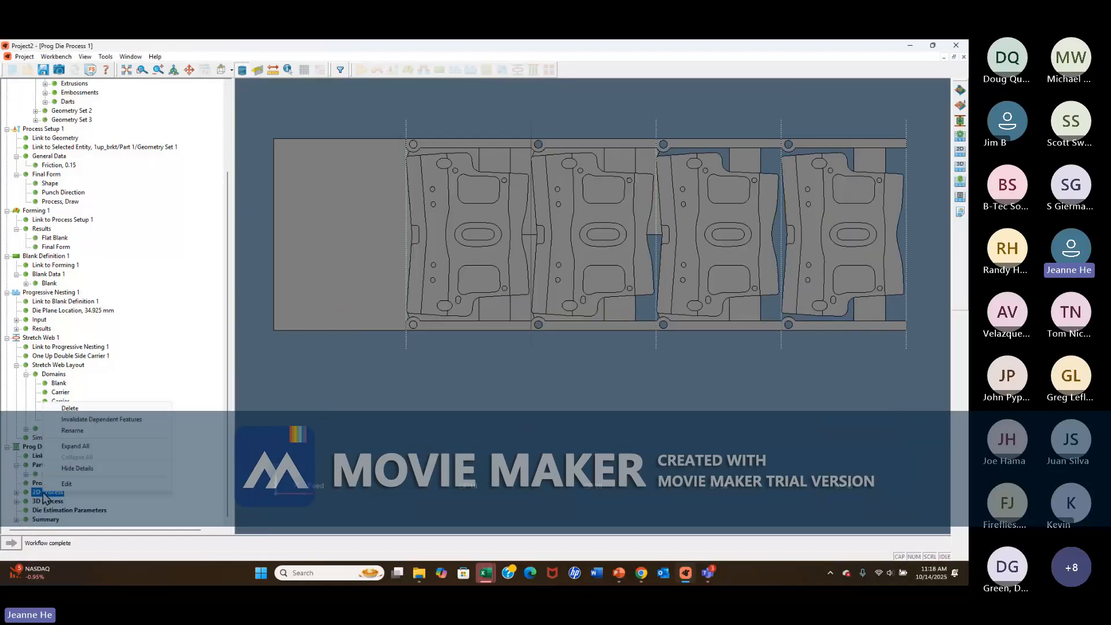
click(87, 483)
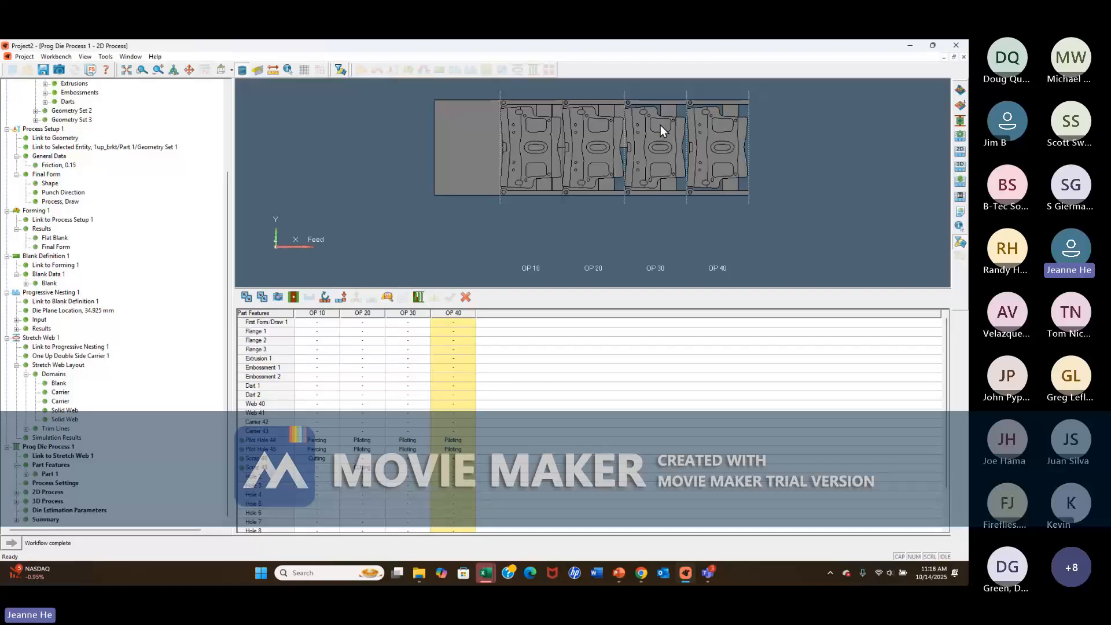
scroll(660, 96, up, 3)
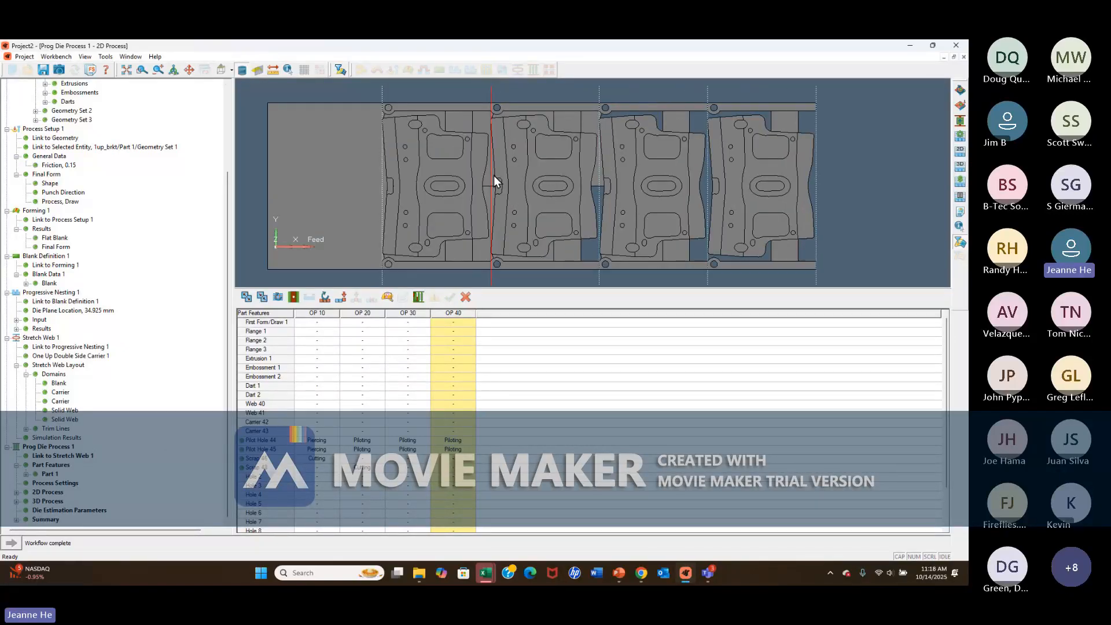
right_click(460, 312)
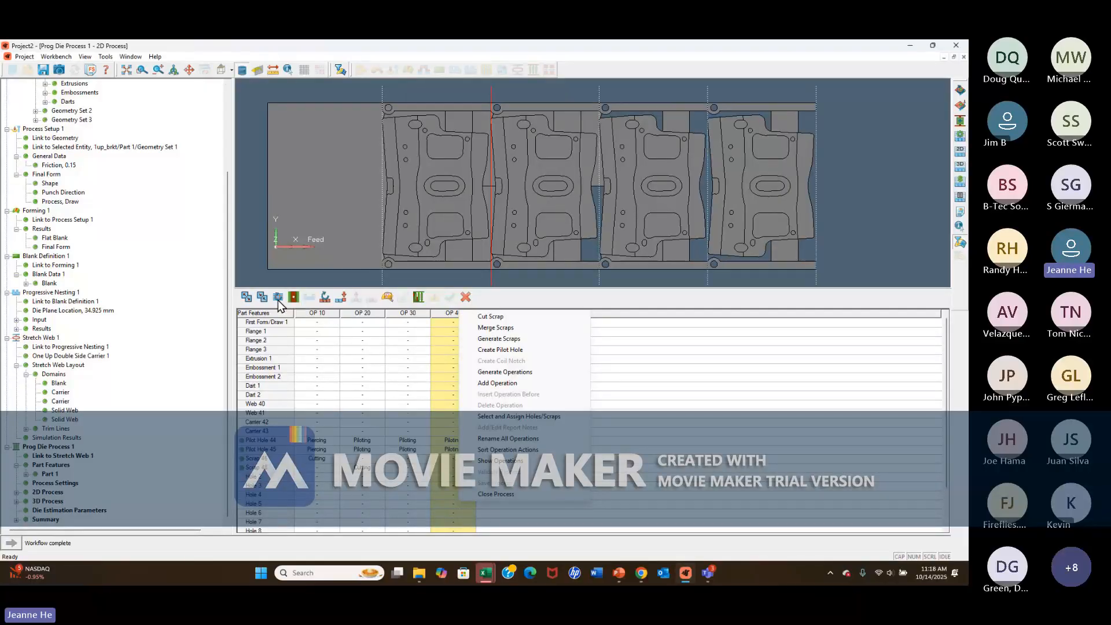
click(452, 319)
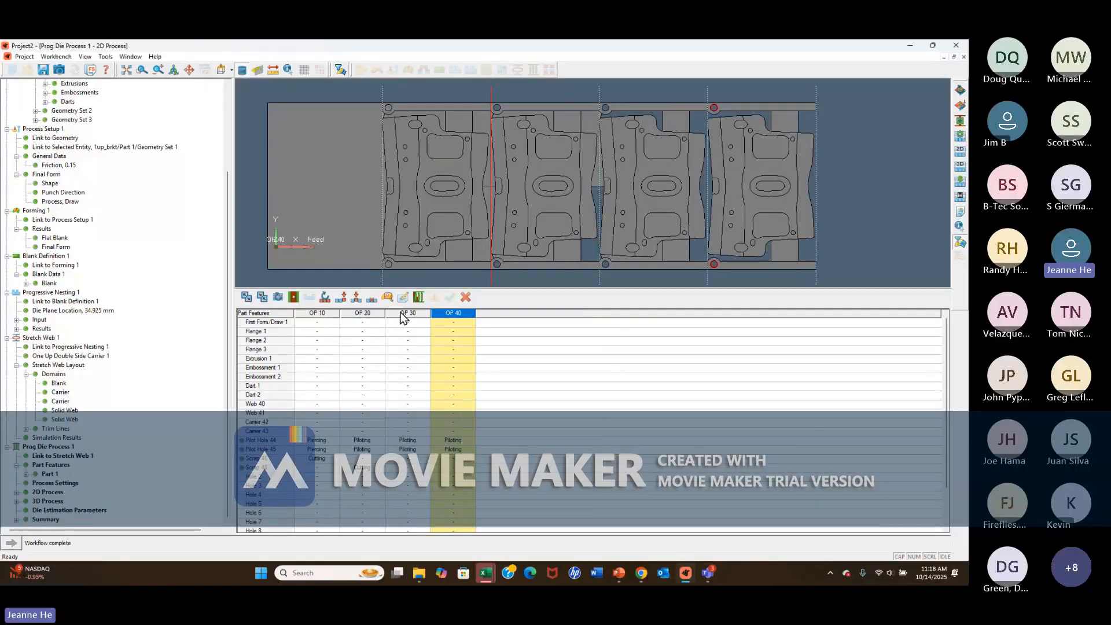
click(372, 297)
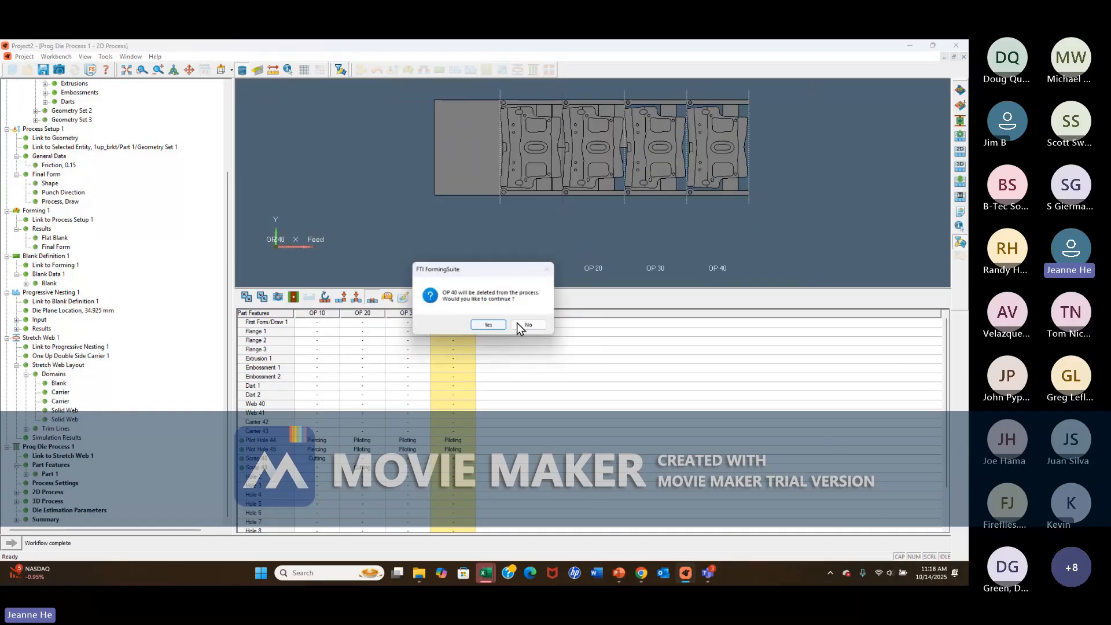
click(488, 325)
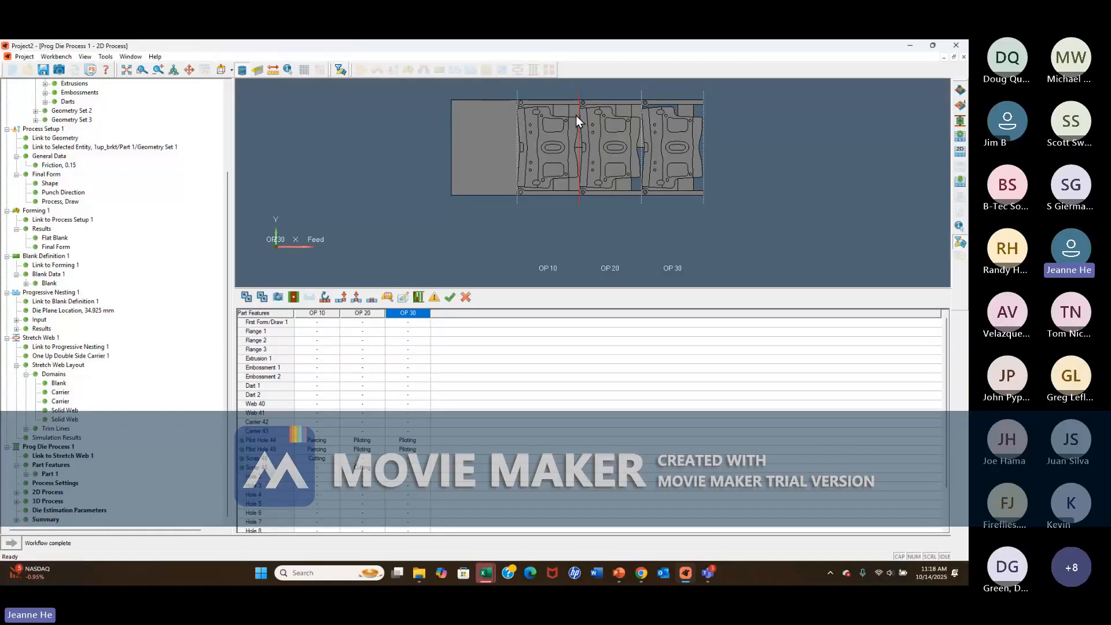
Show the operations on the strip and move the cutting of Scrap 48, Scrap 47 and Scrap 49 to OP 10.
click(364, 469)
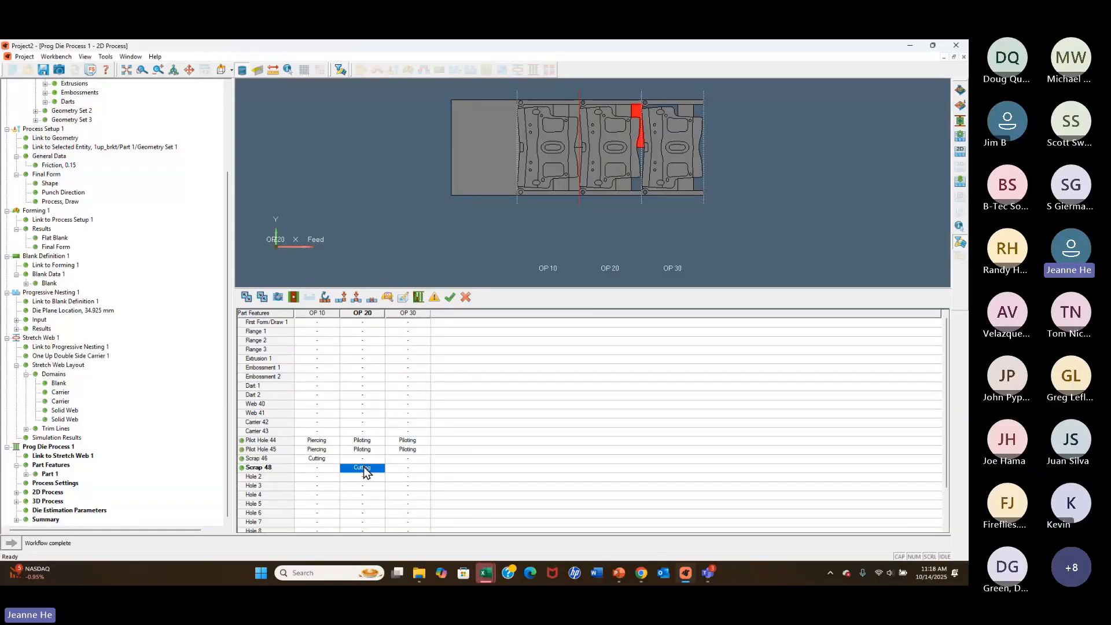
click(417, 297)
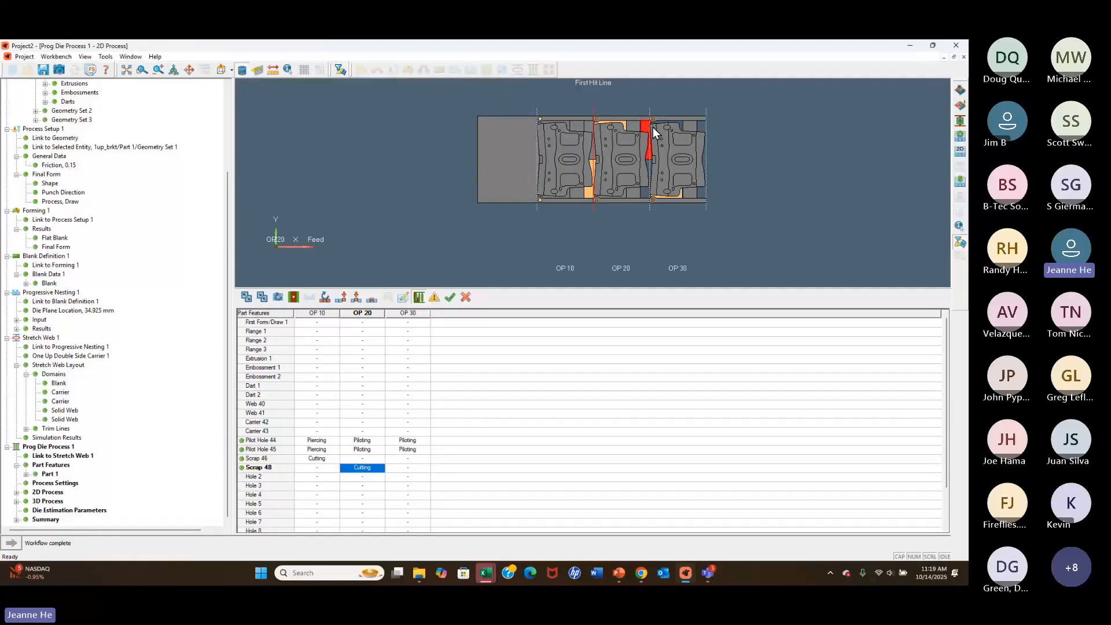
click(317, 471)
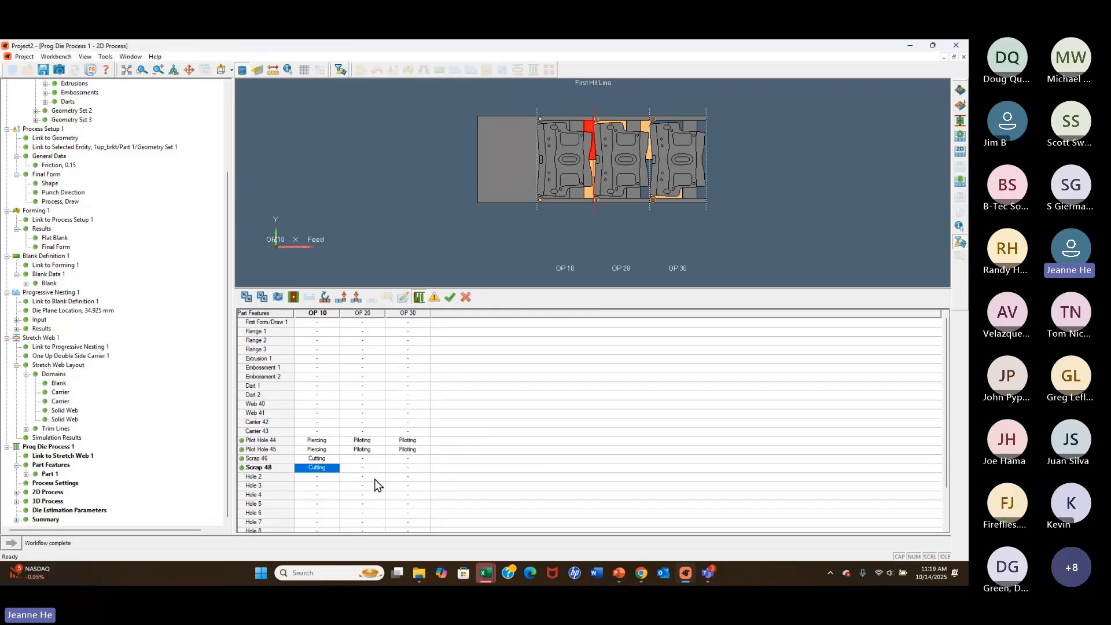
scroll(375, 479, down, 2)
click(408, 514)
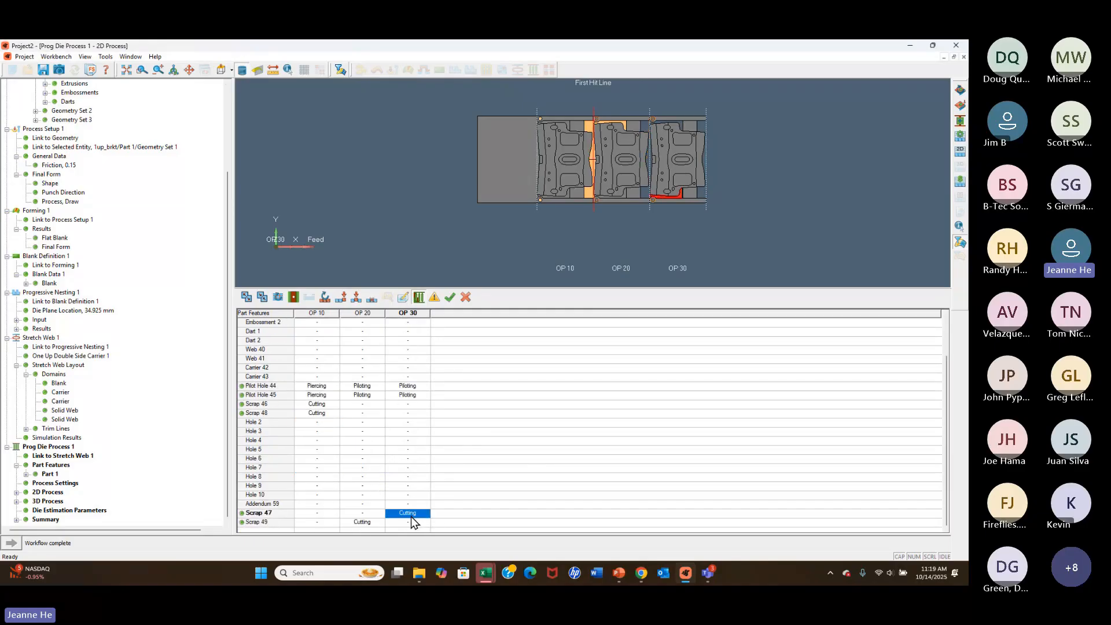
click(329, 514)
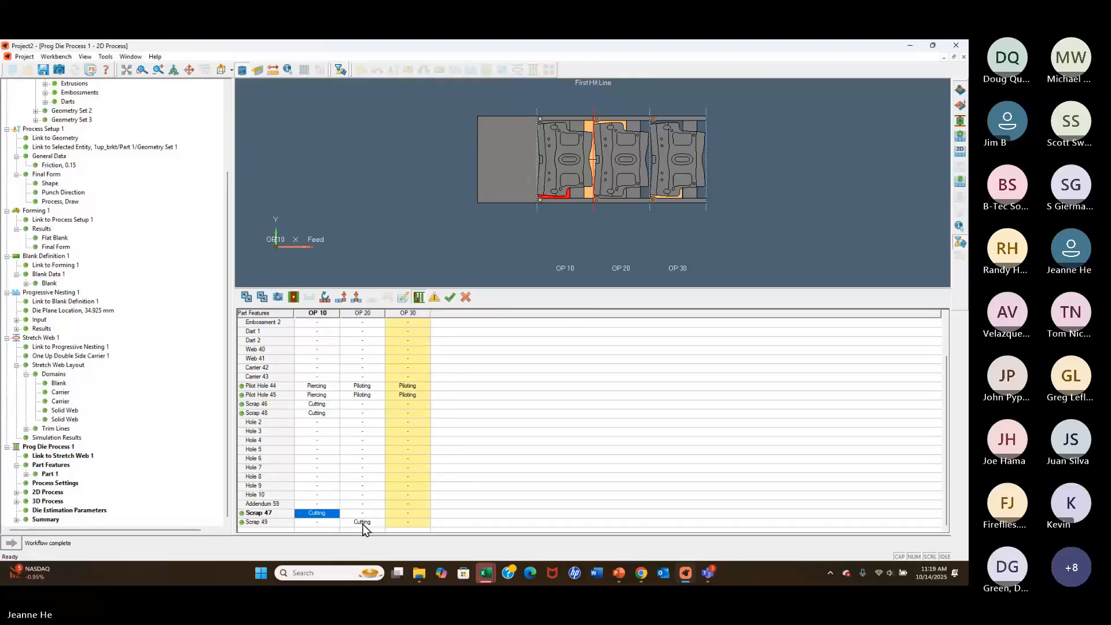
click(362, 522)
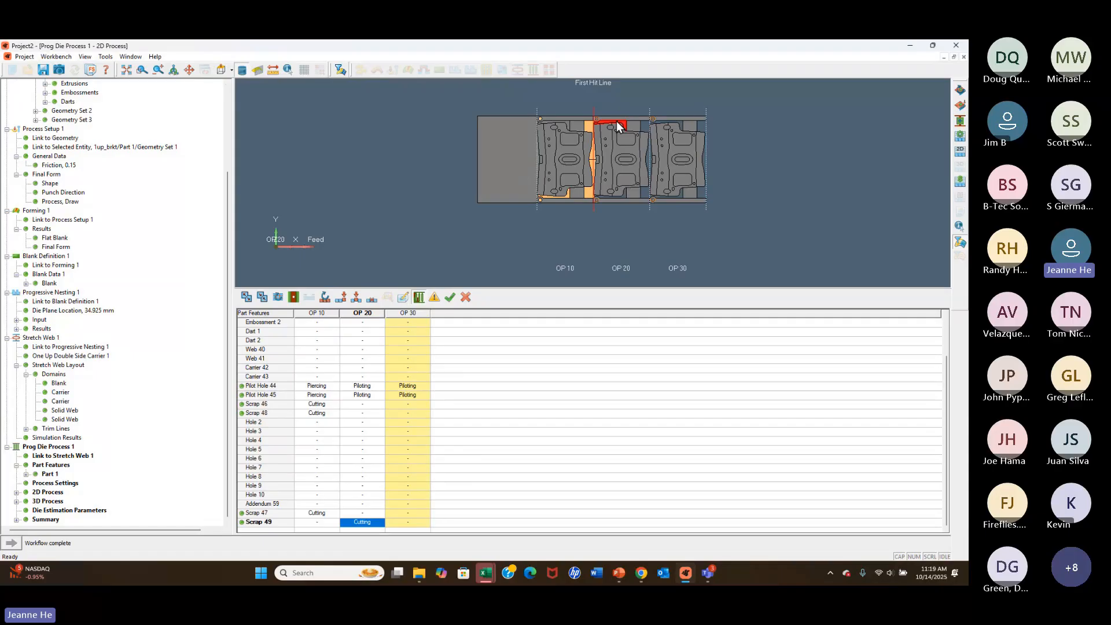
drag(356, 524, 316, 526)
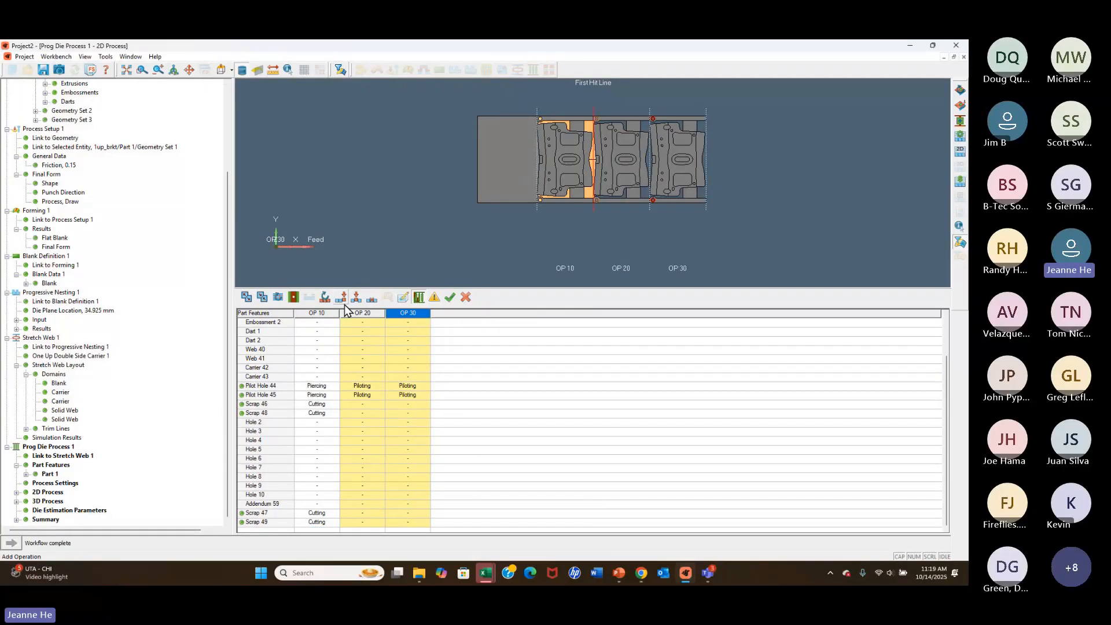
Delete the empty operations OP 30 and OP 20 from the 2D process.
click(372, 297)
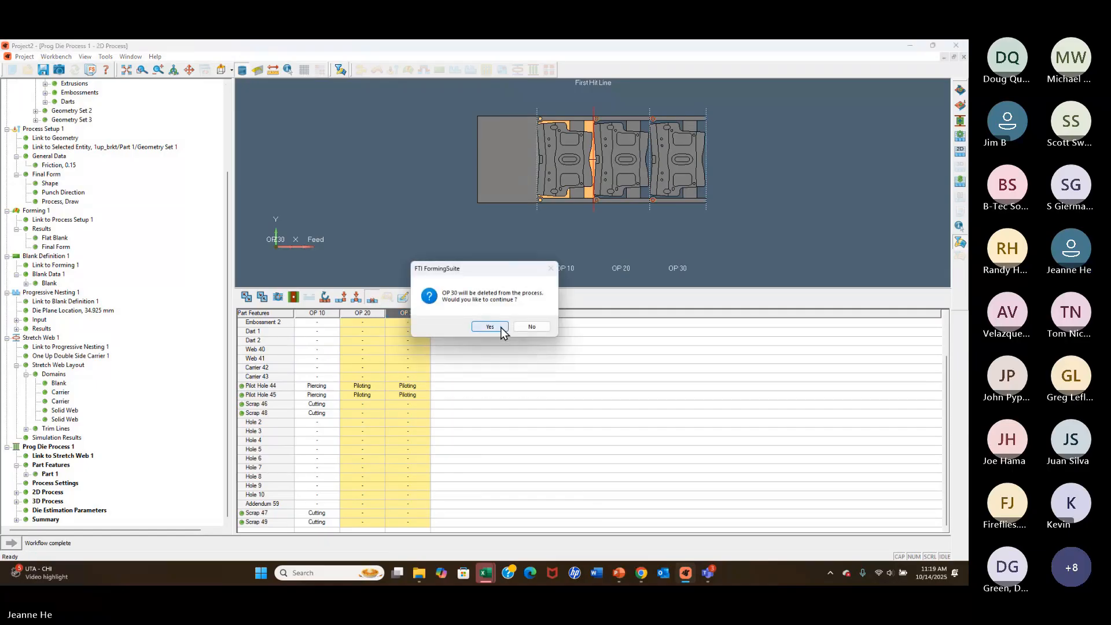
click(507, 330)
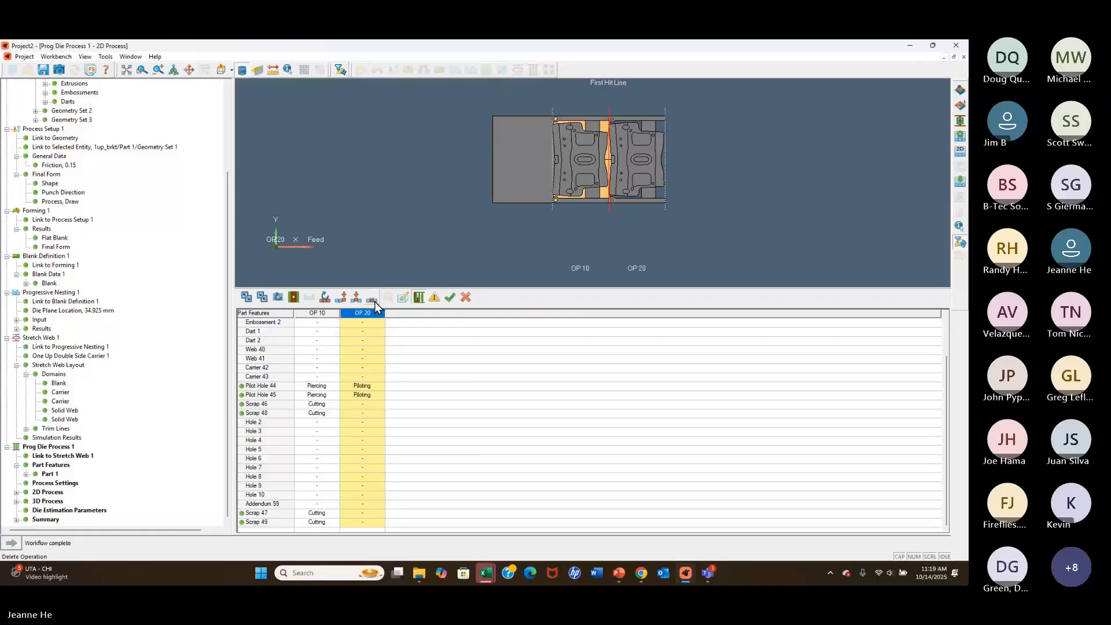
click(373, 298)
click(488, 326)
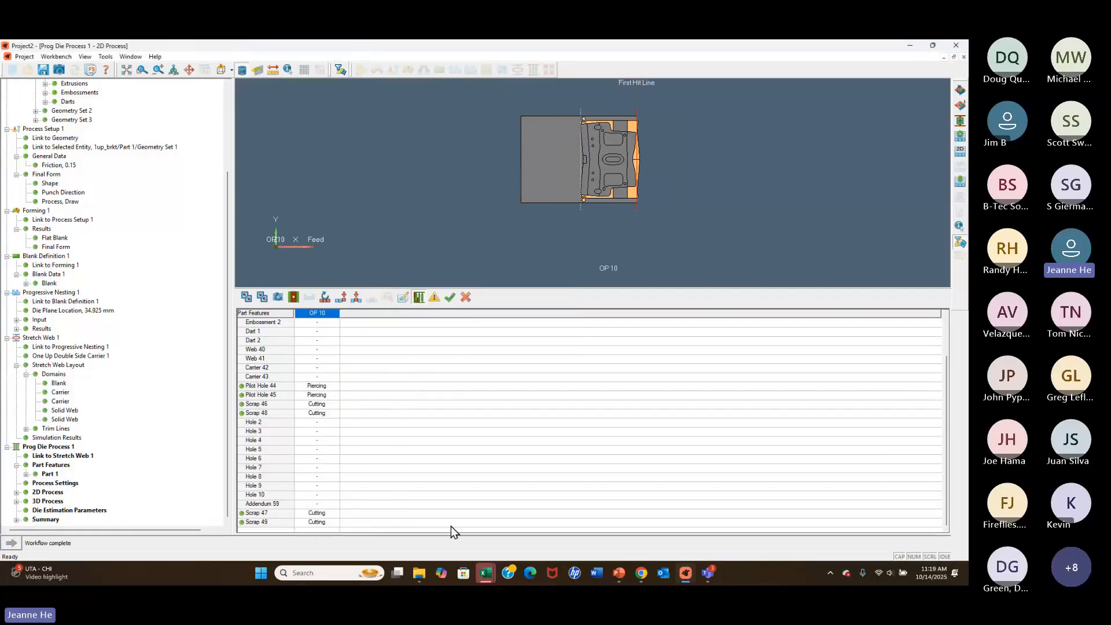
Validate the 2D process, continue past the feature interference warnings, and save the process.
click(41, 520)
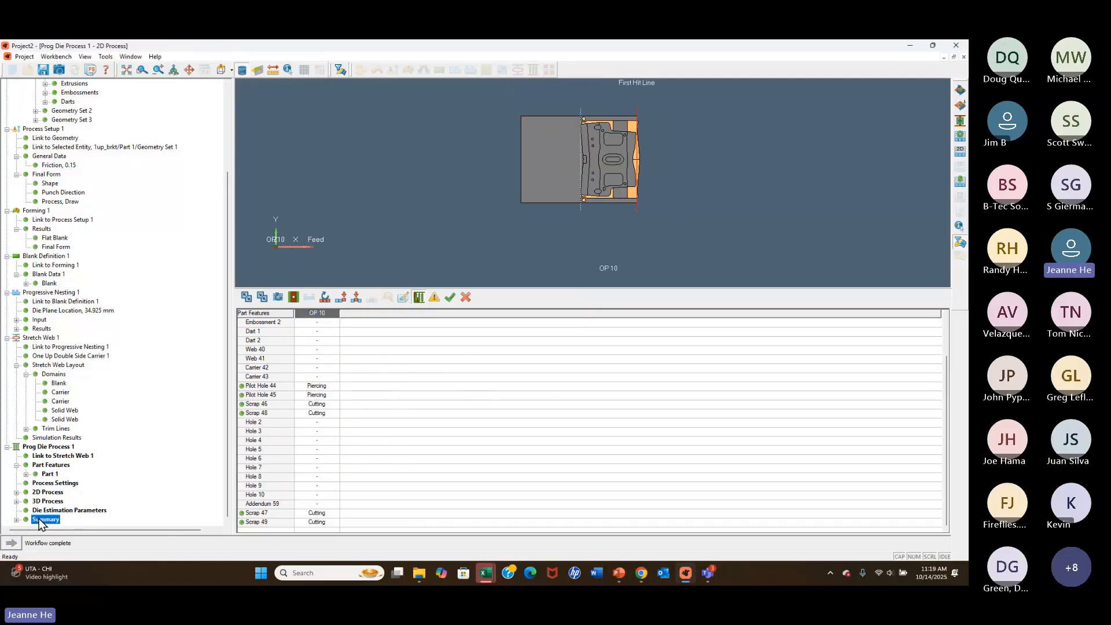
click(53, 448)
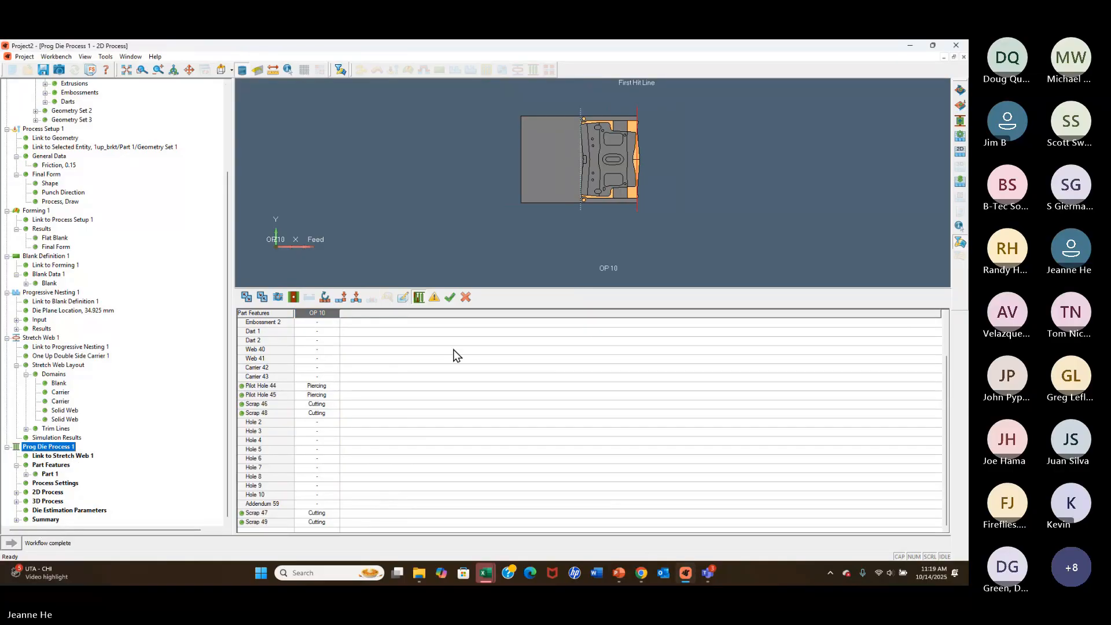
click(451, 298)
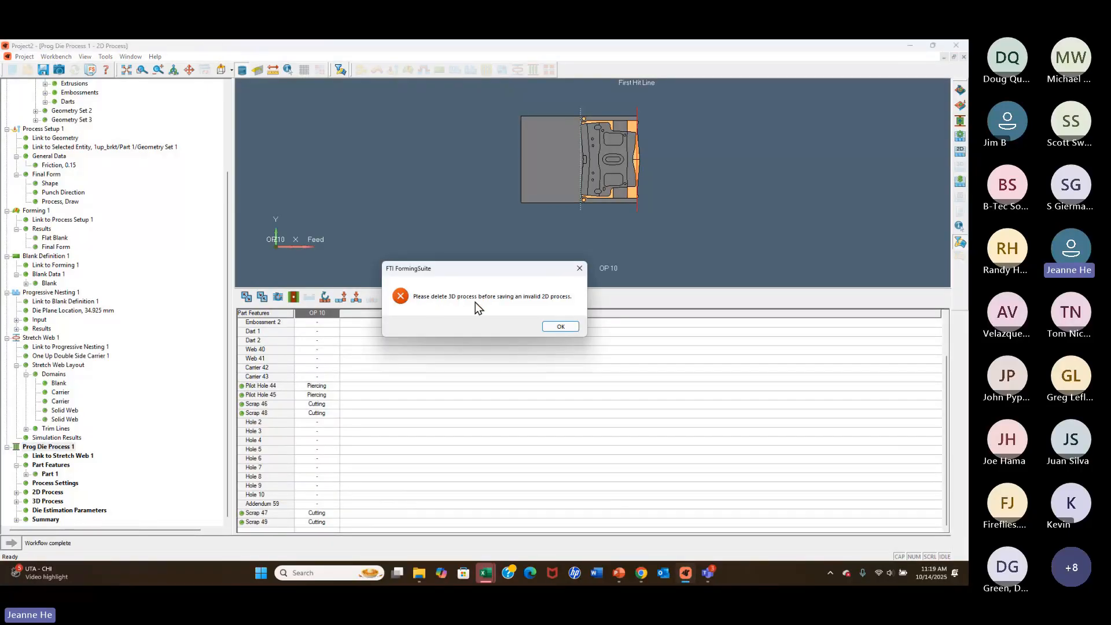
click(560, 327)
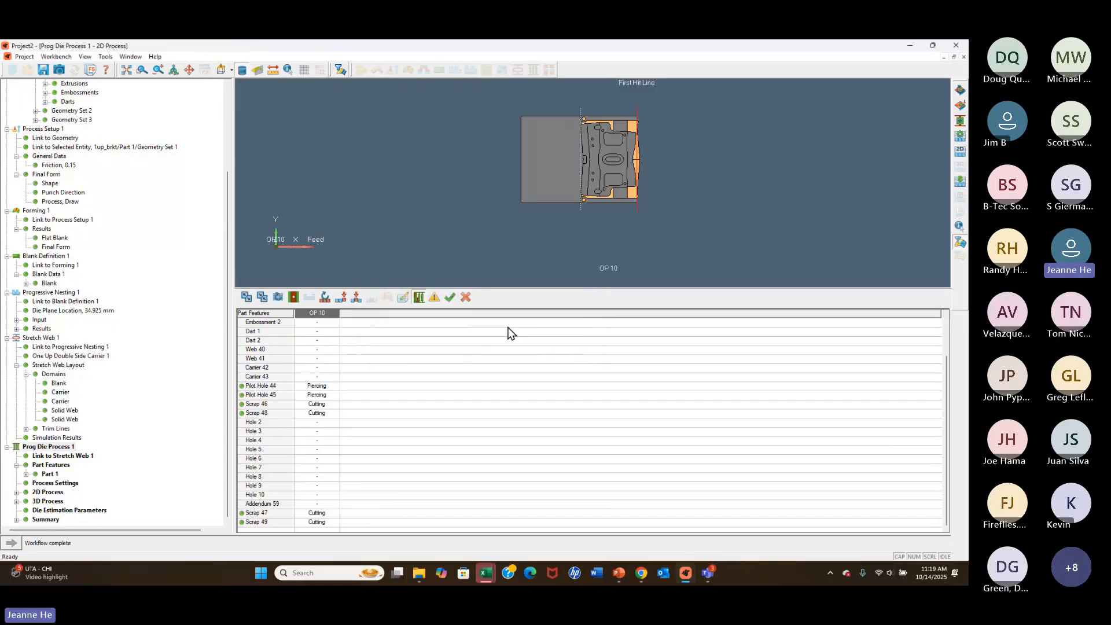
click(433, 298)
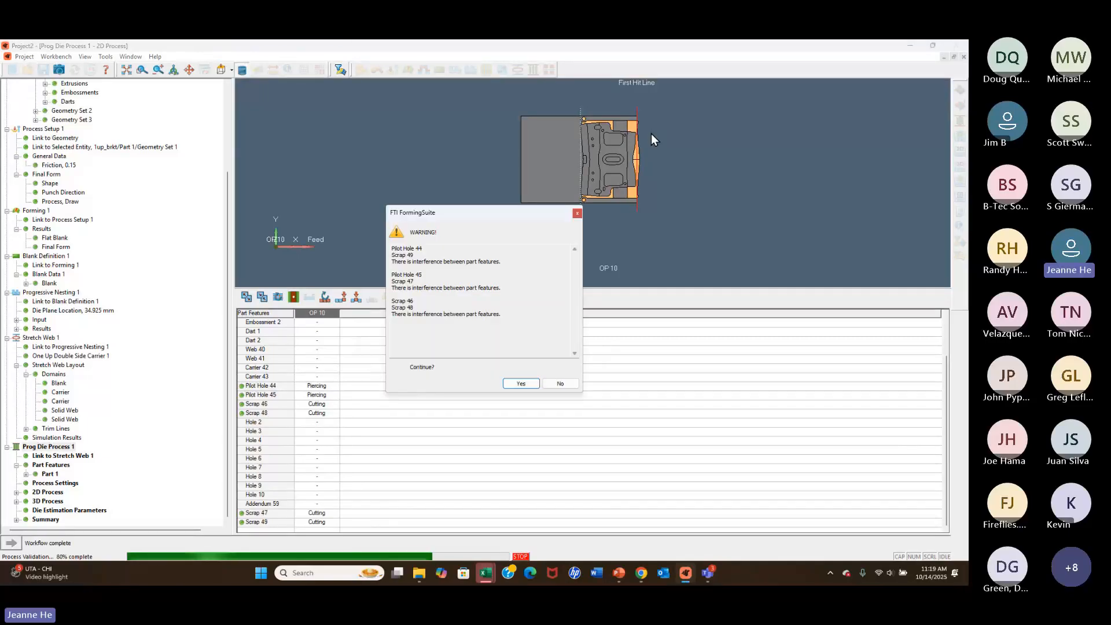
click(524, 385)
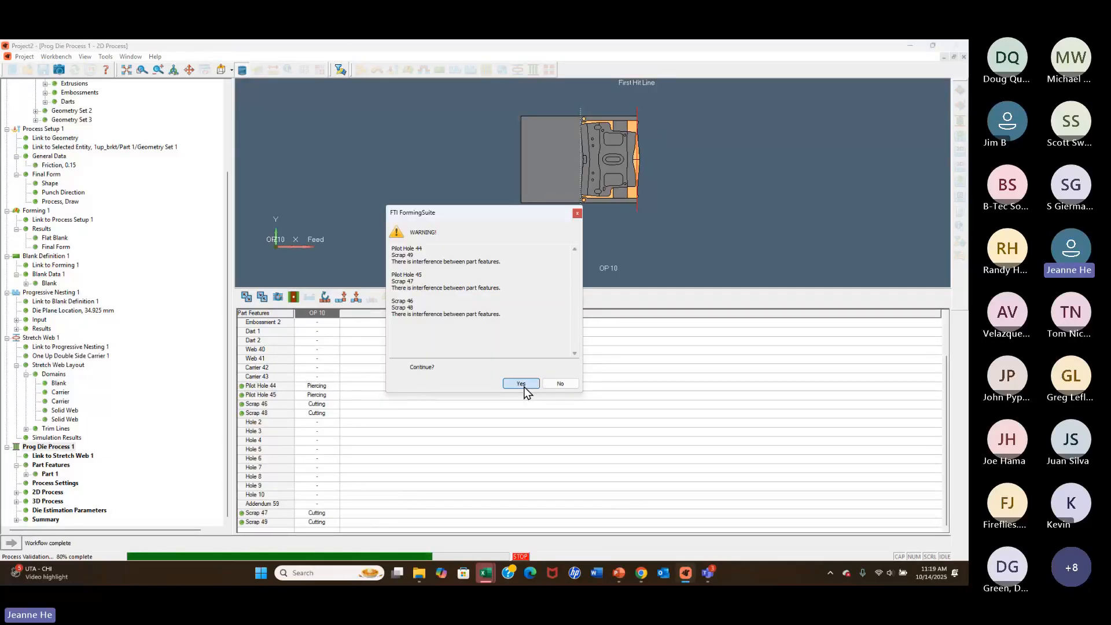
click(451, 299)
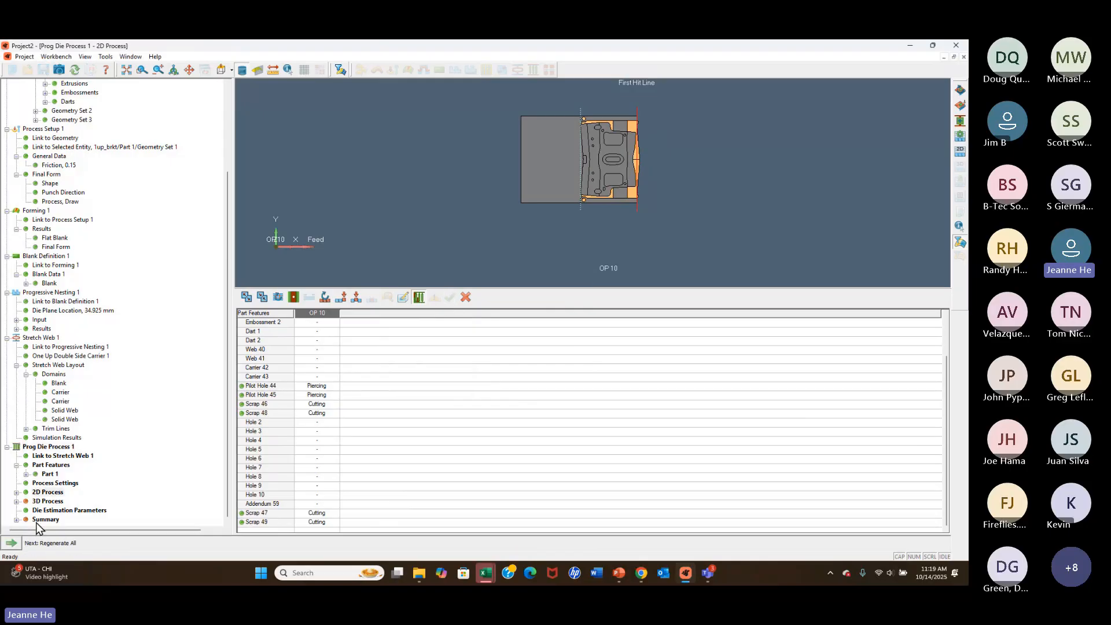
Regenerate all features including a new 3D process, and open the Summary of Prog Die Process 1 for editing.
click(12, 544)
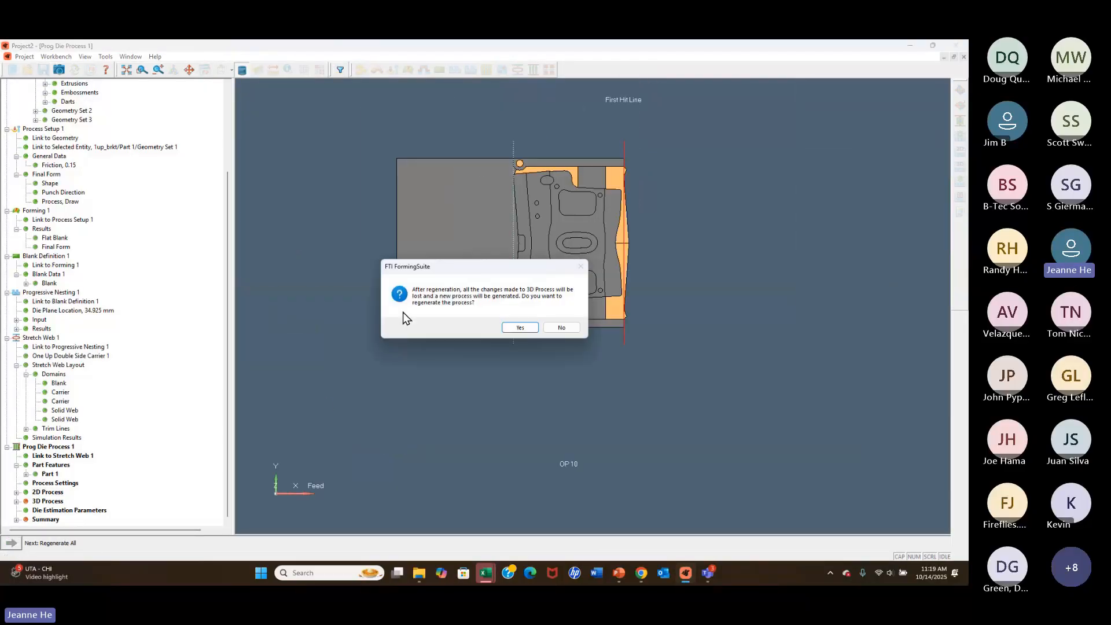
click(518, 329)
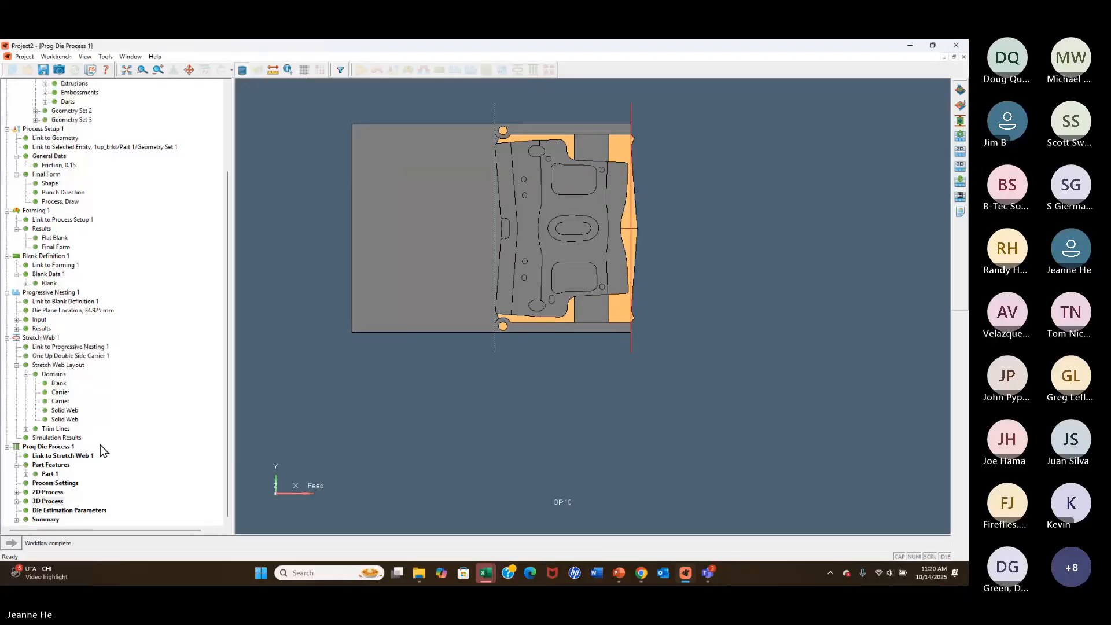
click(22, 520)
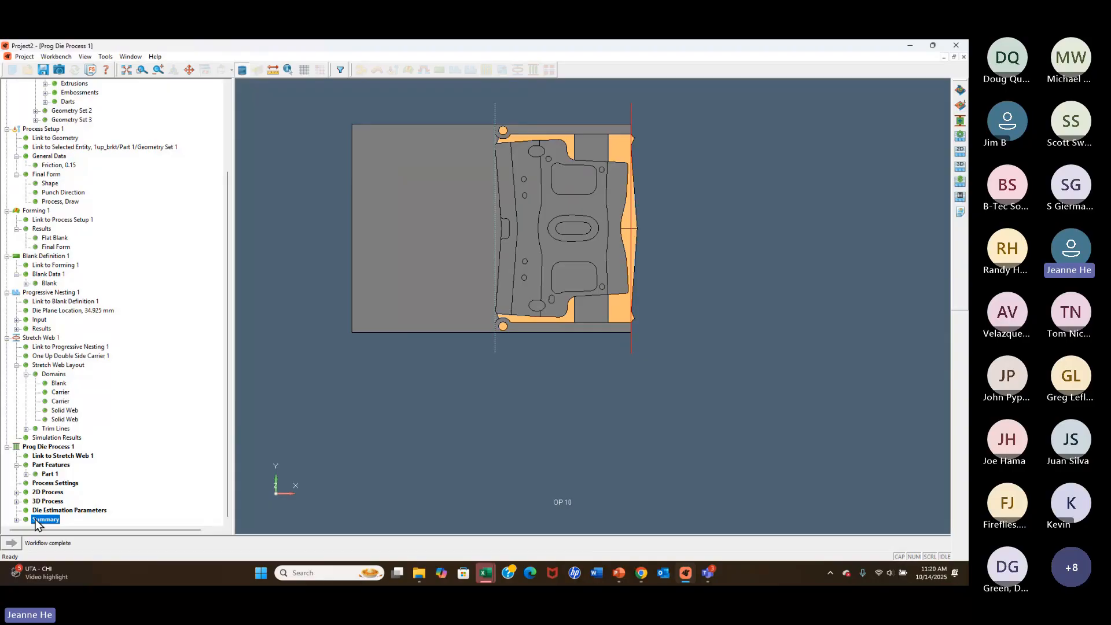
click(18, 520)
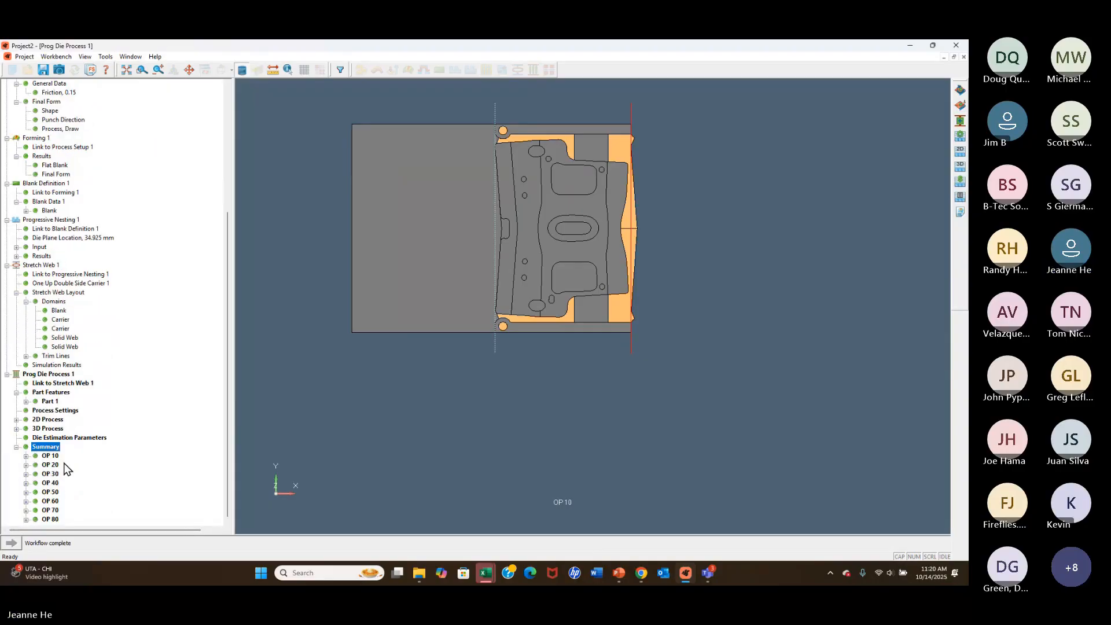
right_click(55, 447)
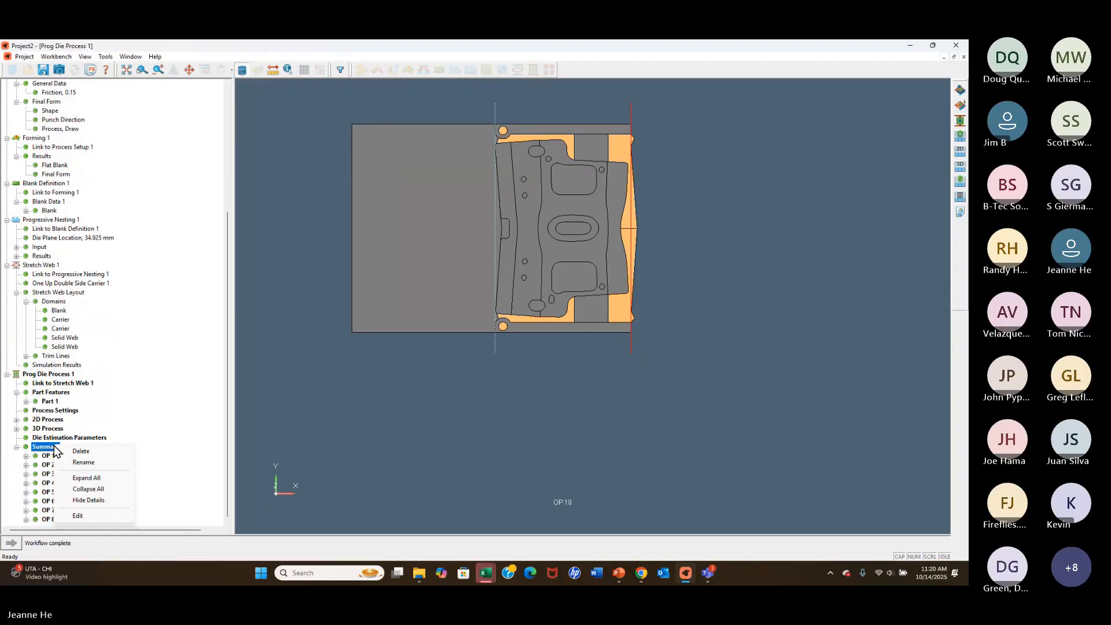
click(79, 515)
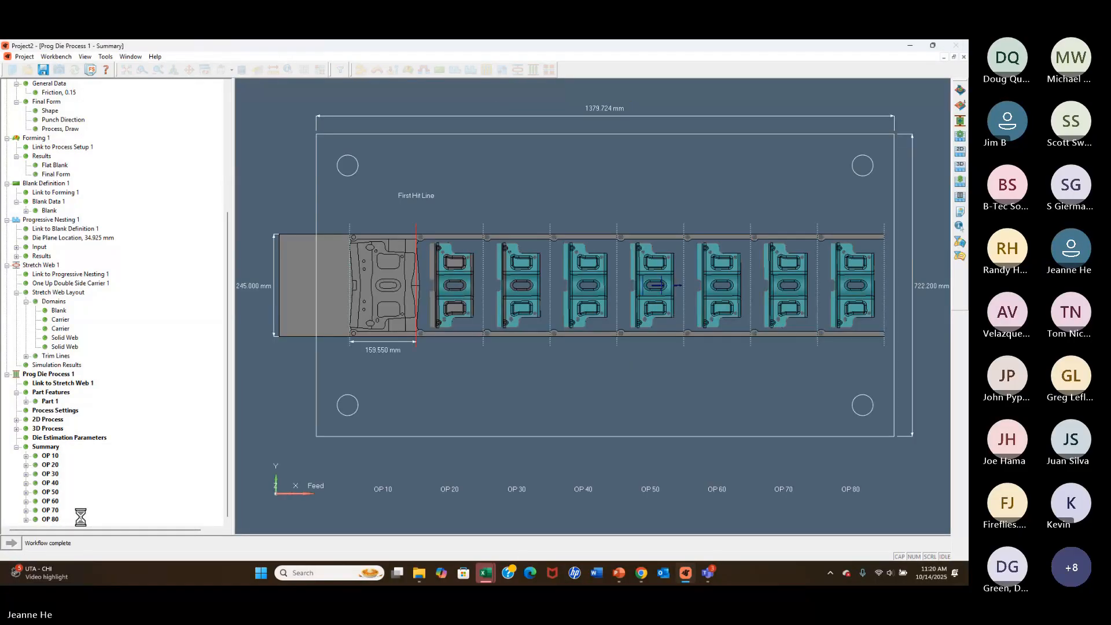